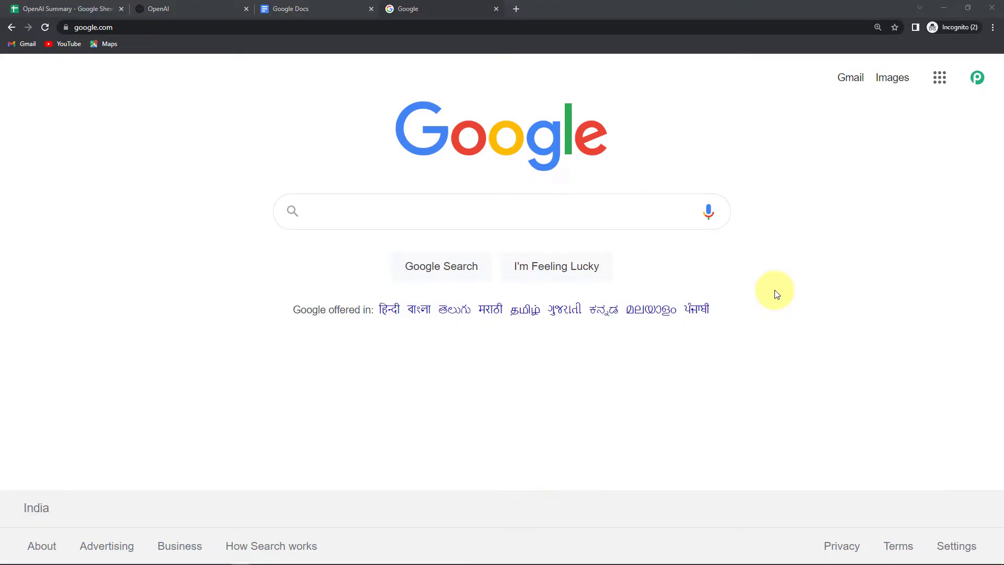
Step: Open the pabbly.com/connect website and dismiss the lifetime offer popup
click(235, 27)
text(pabbly)
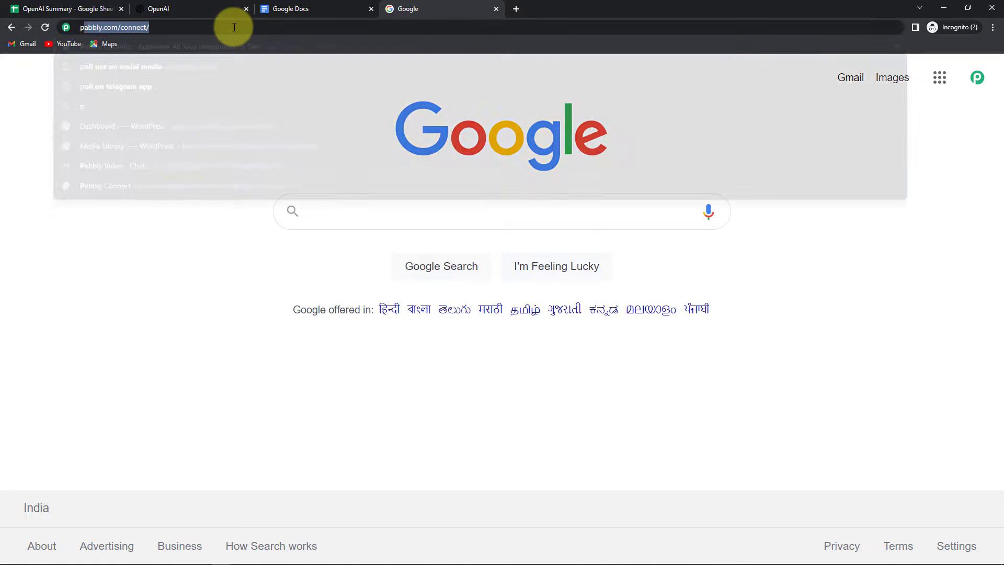
key(Return)
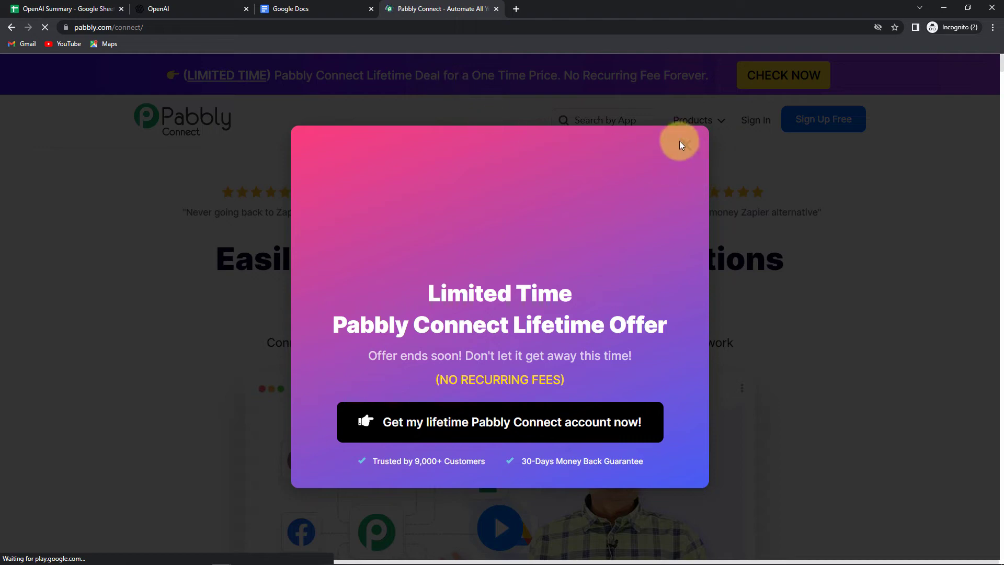
click(687, 147)
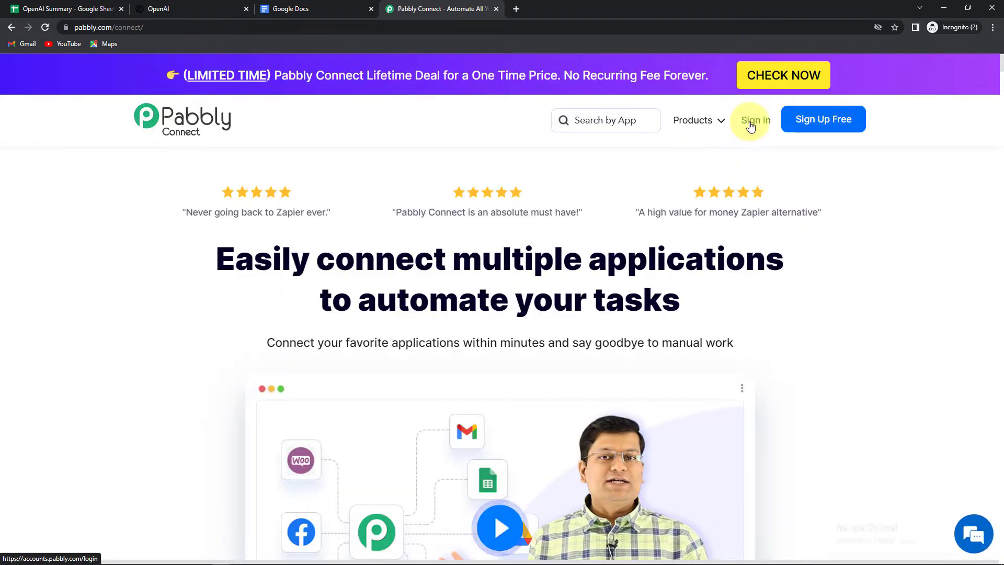
Step: Sign in to the Pabbly account and access the Pabbly Connect dashboard
click(835, 133)
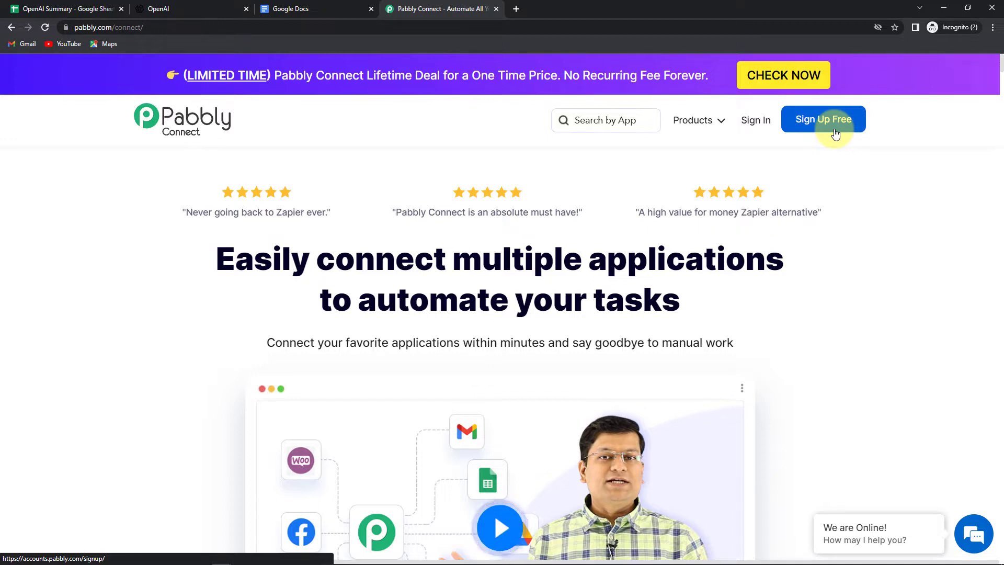
click(763, 126)
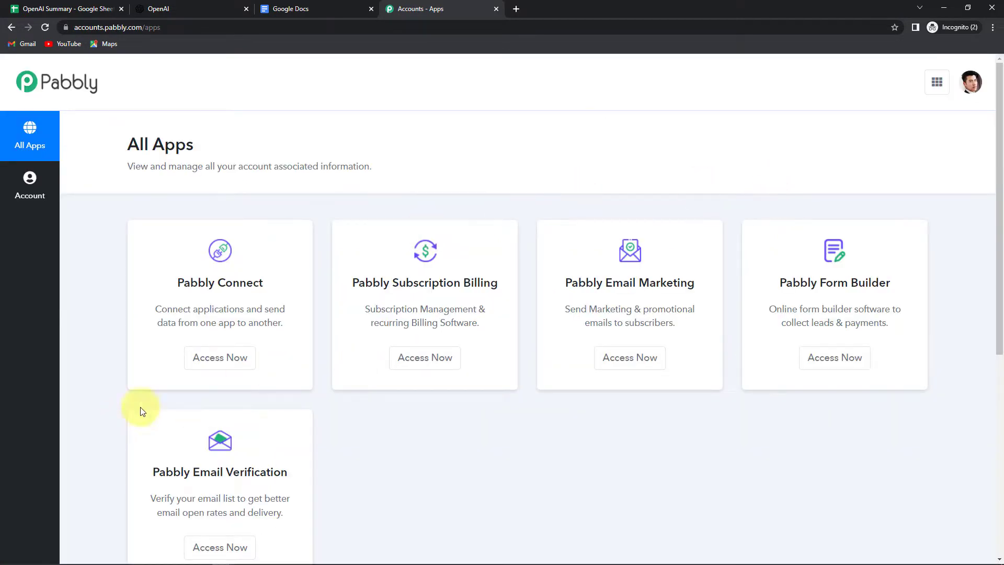
click(214, 357)
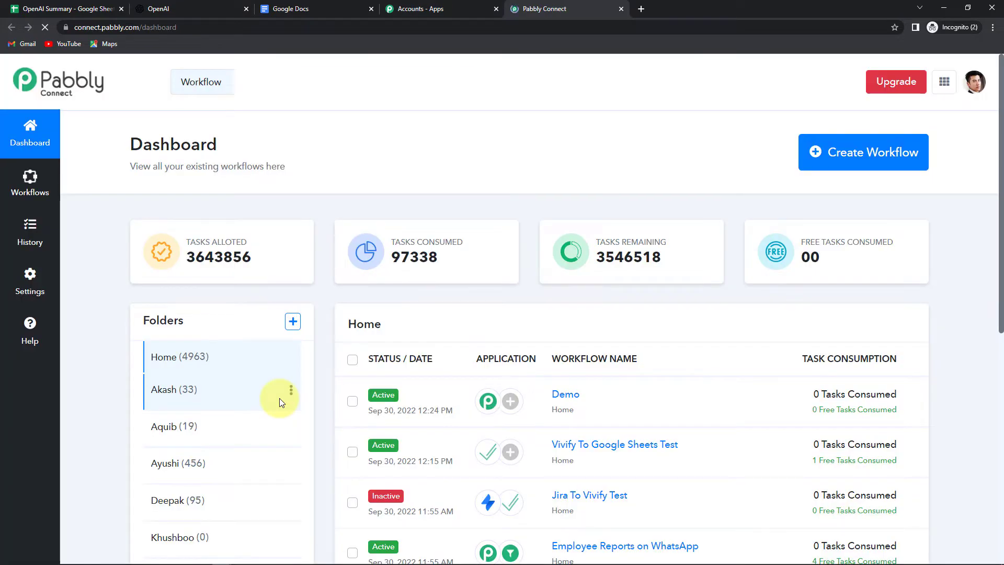
Step: Create a new workflow named "Google Sheets-OpenAI - Google Doc Integration"
click(871, 161)
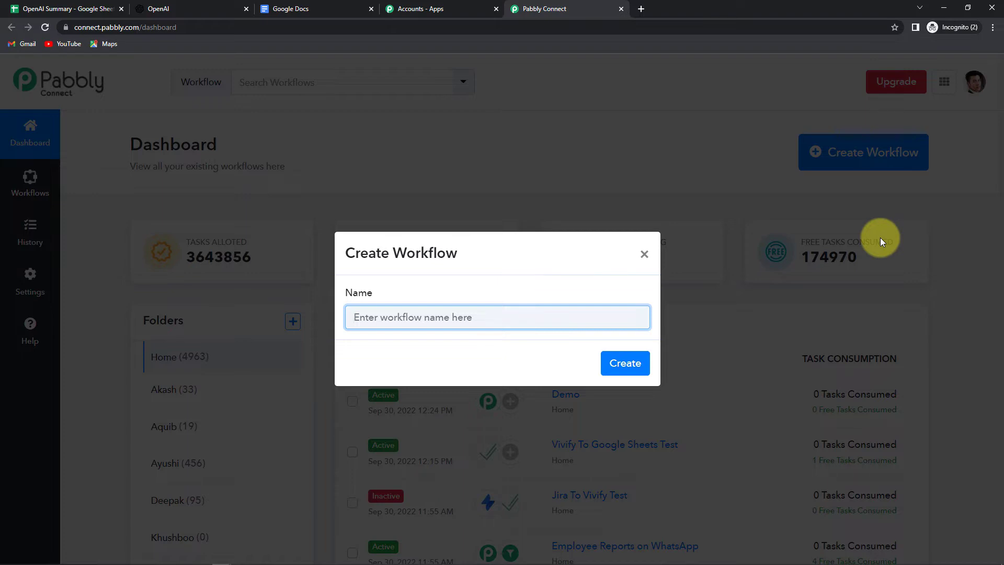
text(Google Sheets-OpenAI - )
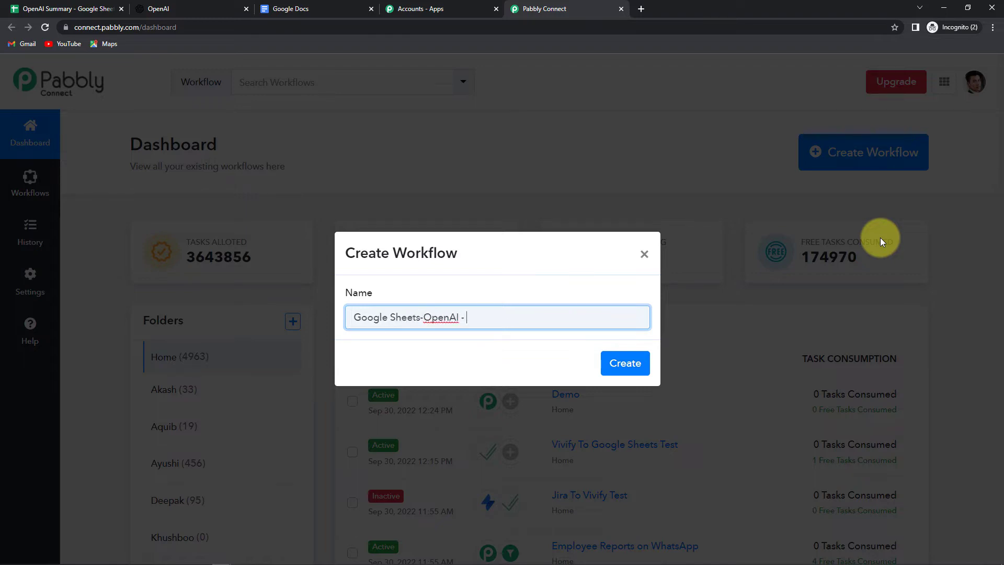
text(Google Doc Integration)
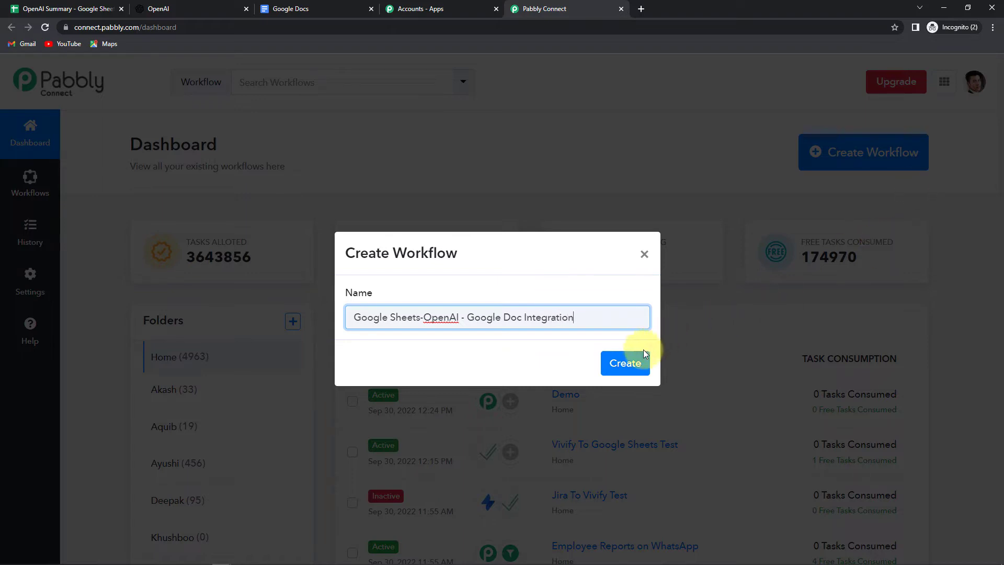
click(628, 360)
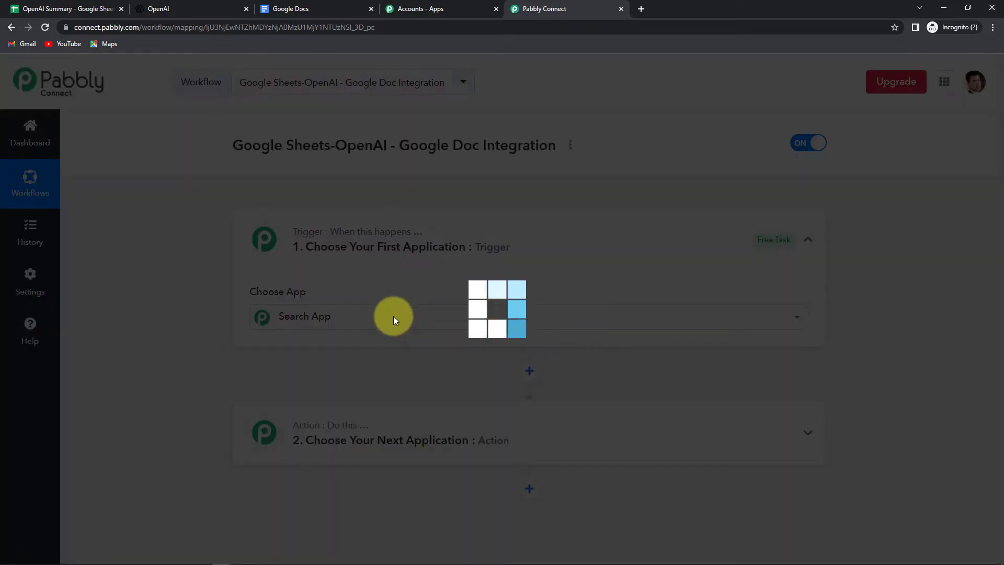
Step: Choose Google Sheets as the workflow's trigger application
click(343, 318)
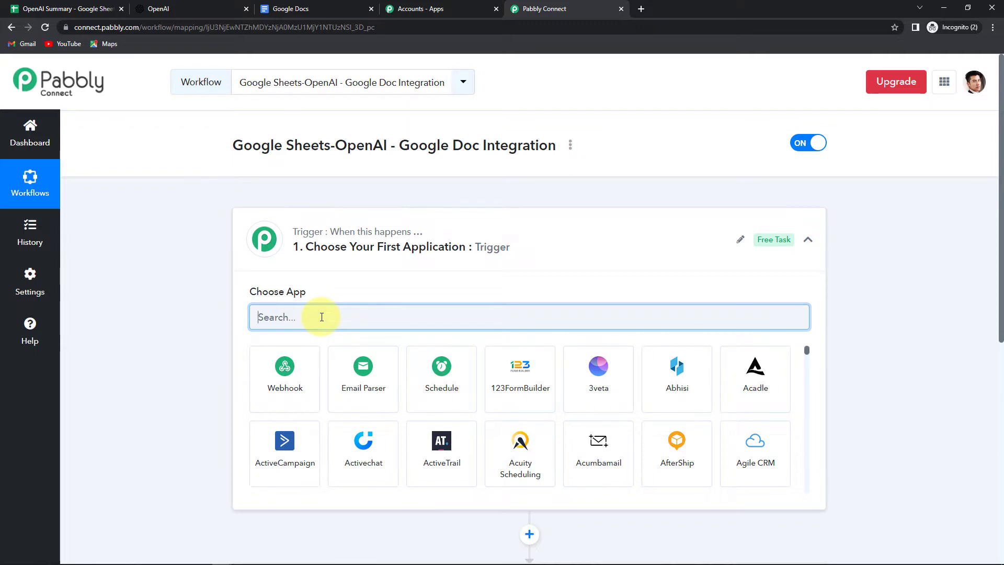
scroll(505, 335, down, 3)
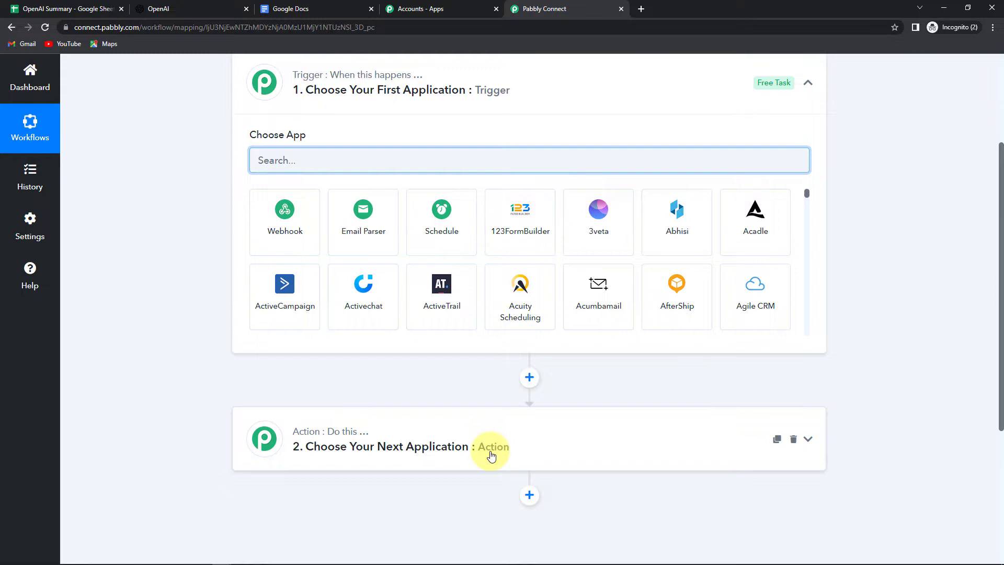
scroll(445, 173, up, 1)
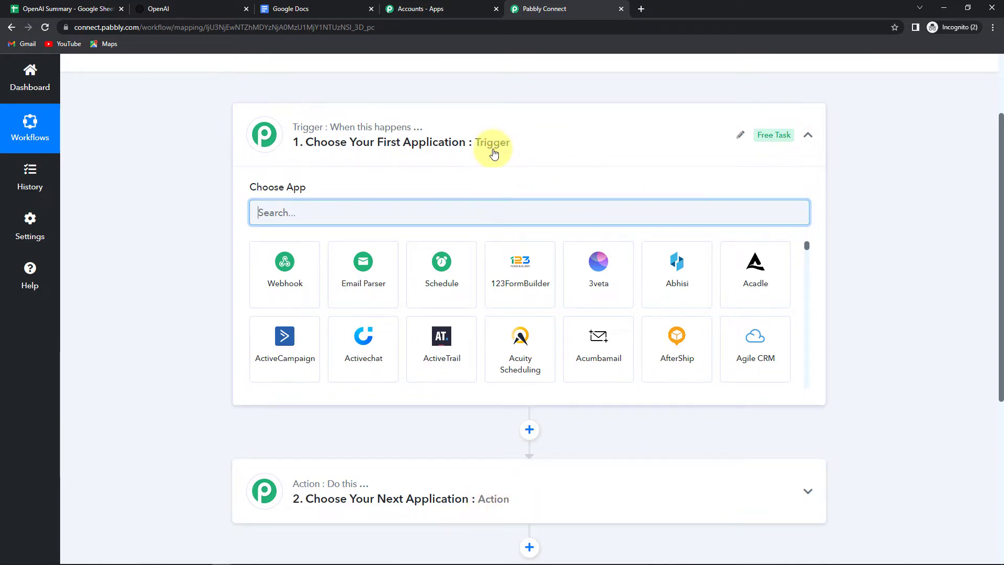
text(Google)
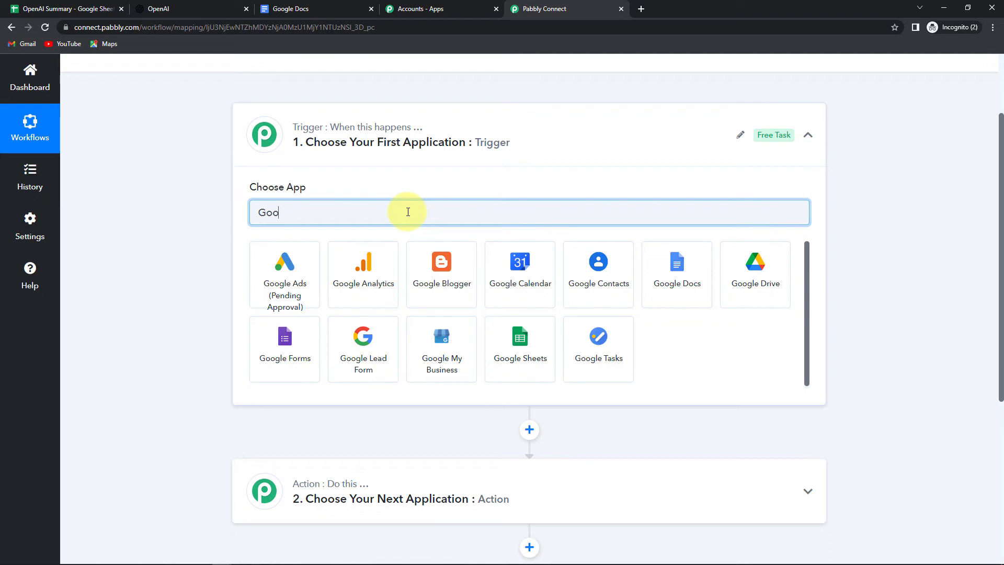
click(524, 349)
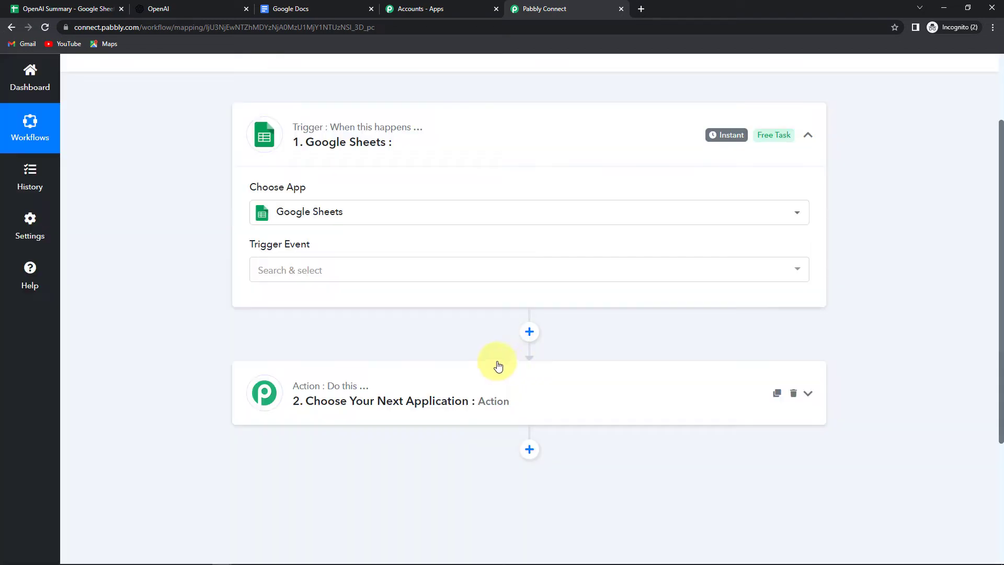
Step: Set the trigger event to New or Updated Spreadsheet Row and copy the webhook URL
click(292, 270)
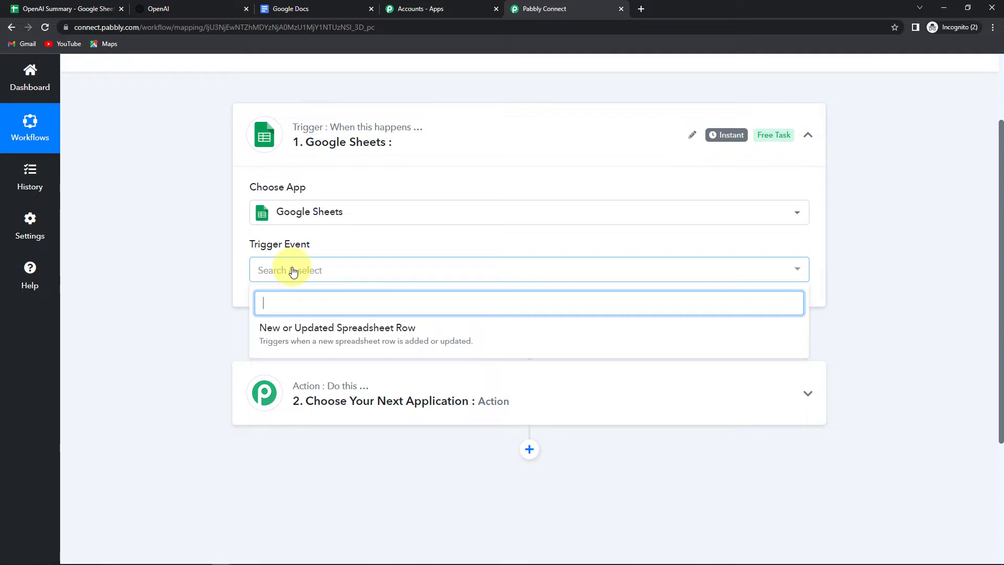
click(293, 329)
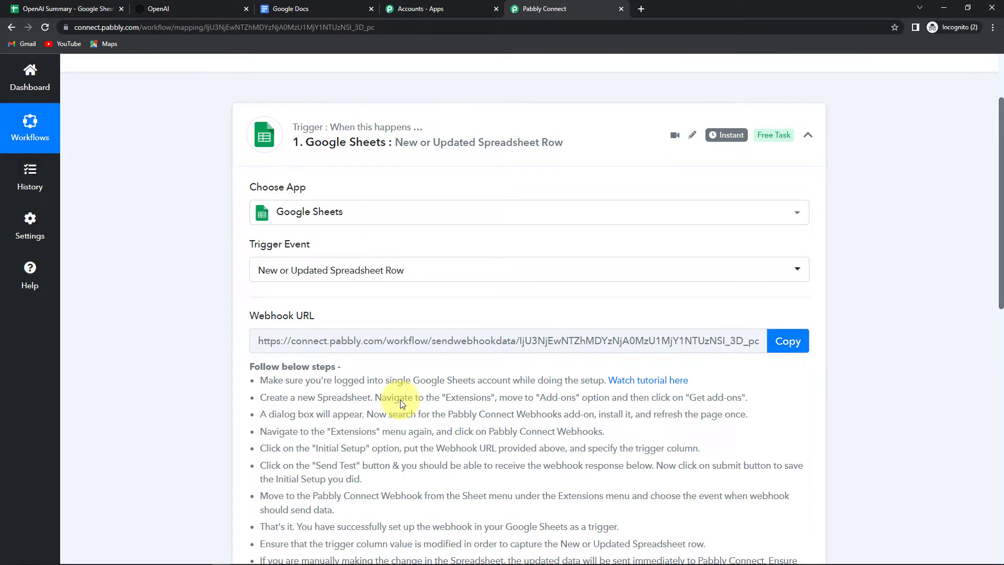
mouse_move(256, 321)
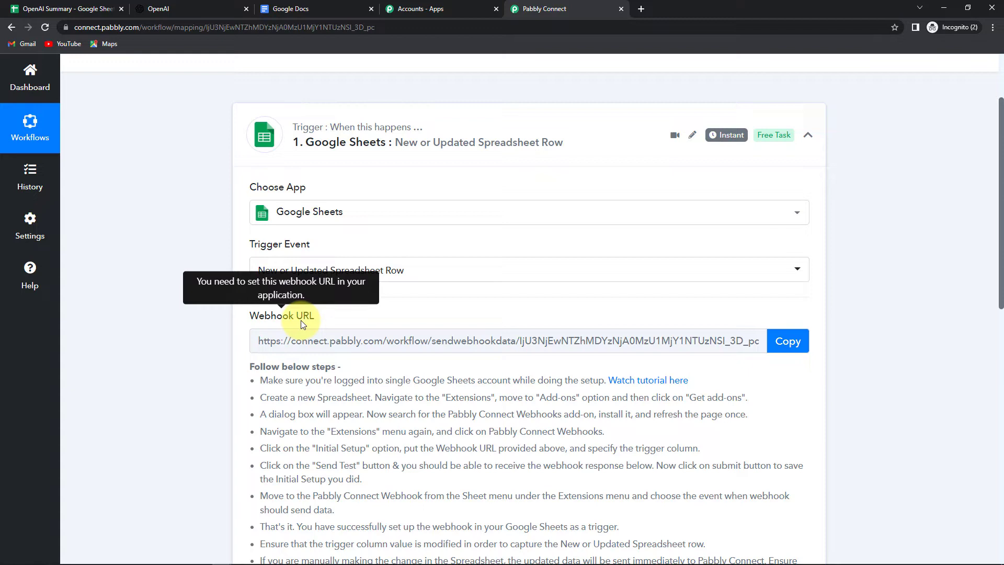
click(790, 341)
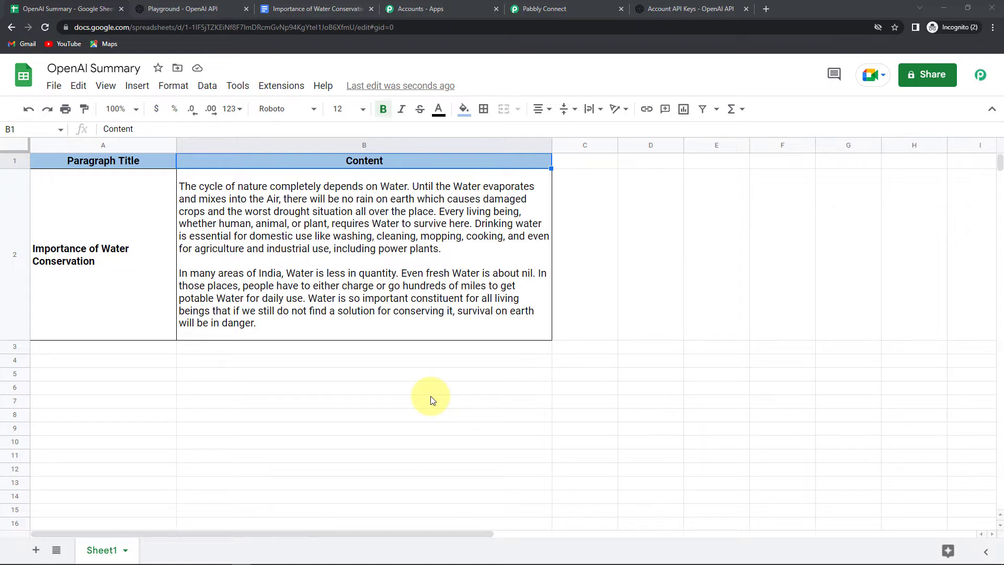
Step: In the OpenAI Summary spreadsheet, look up the Pabbly Connect Webhooks add-on in the Google Workspace Marketplace, then close the marketplace
click(273, 84)
mouse_move(304, 112)
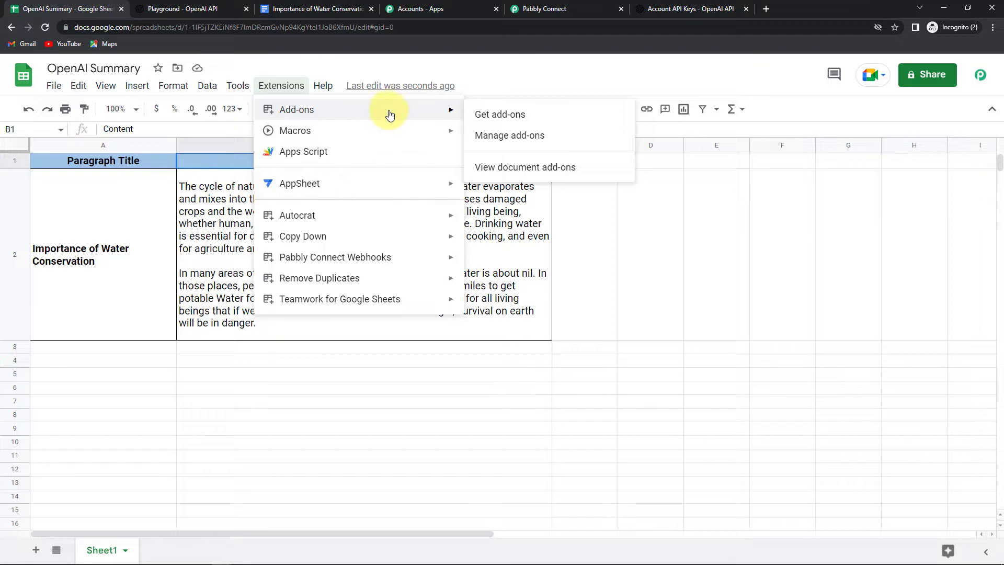
click(477, 113)
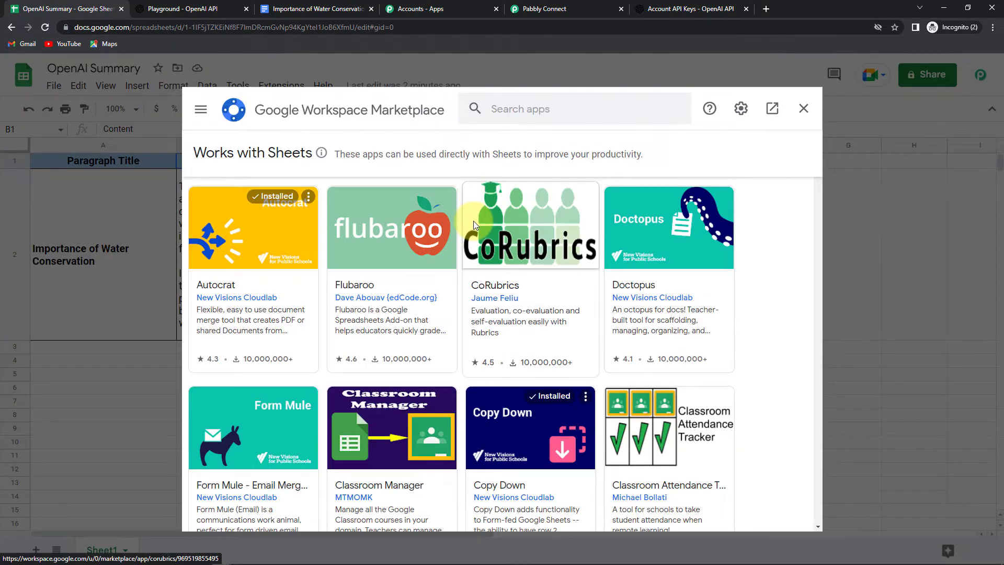
click(574, 107)
text(Pabbly)
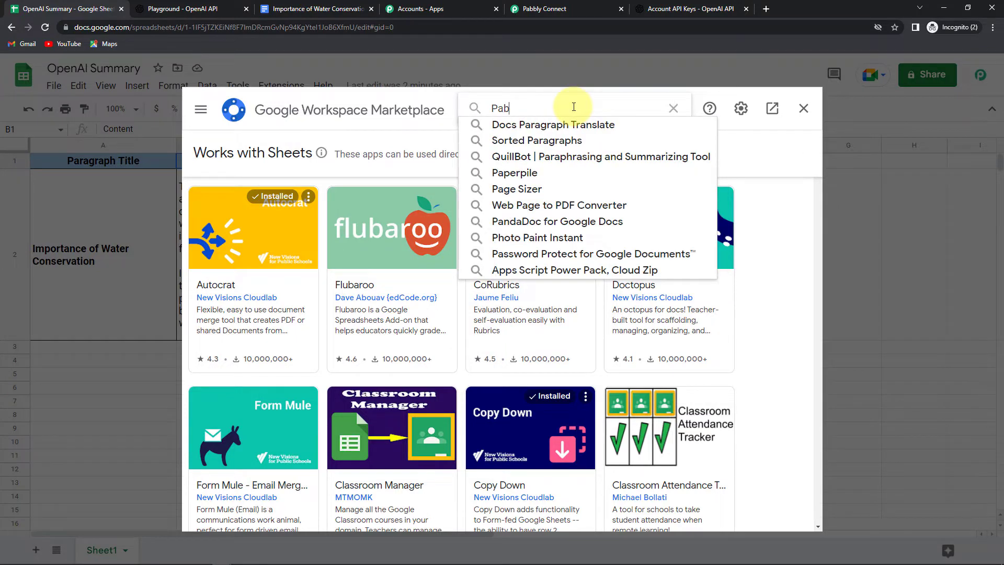
click(579, 124)
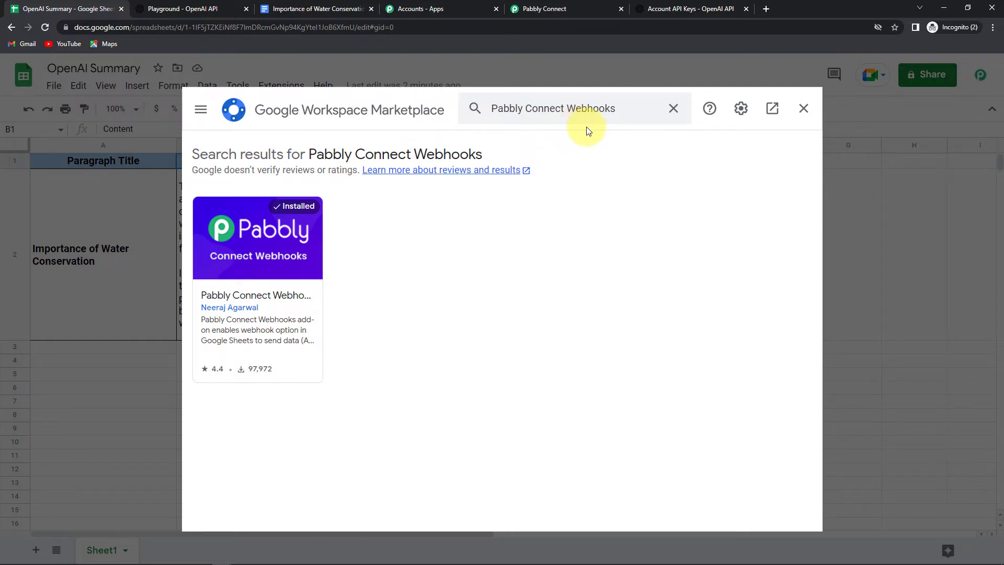
click(803, 108)
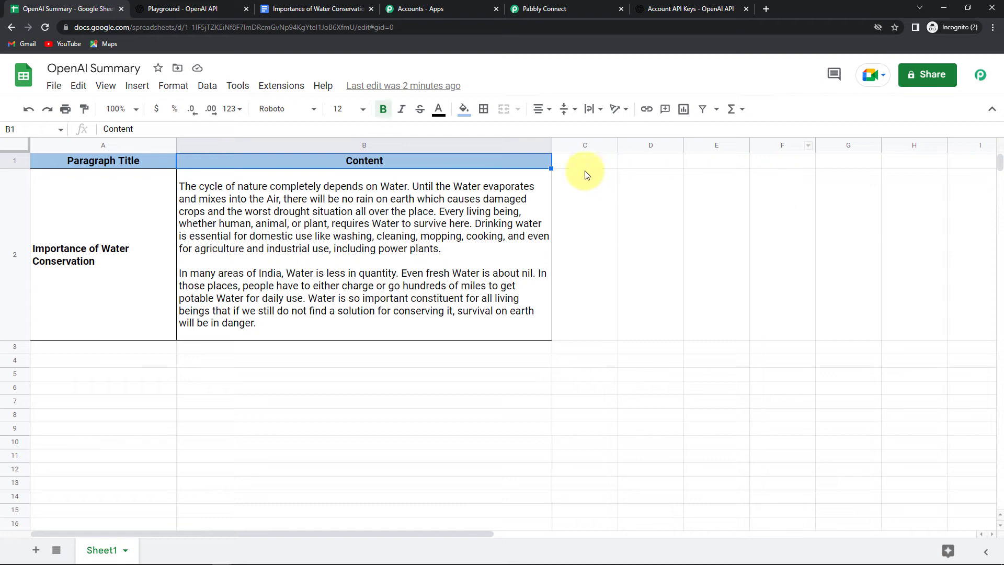
Step: Open the Initial Setup of Pabbly Connect Webhooks and replace the webhook URL with the copied one
click(286, 89)
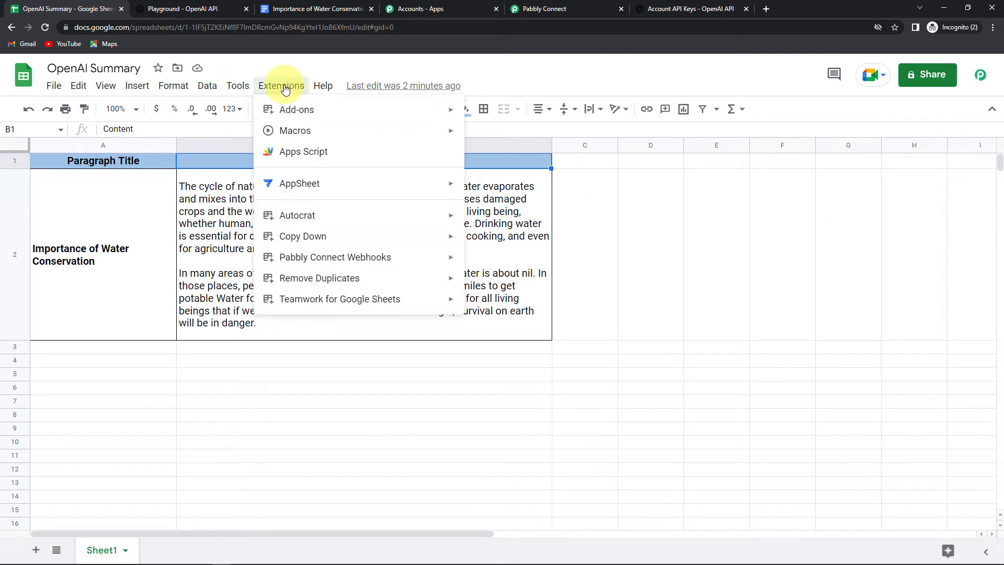
mouse_move(286, 258)
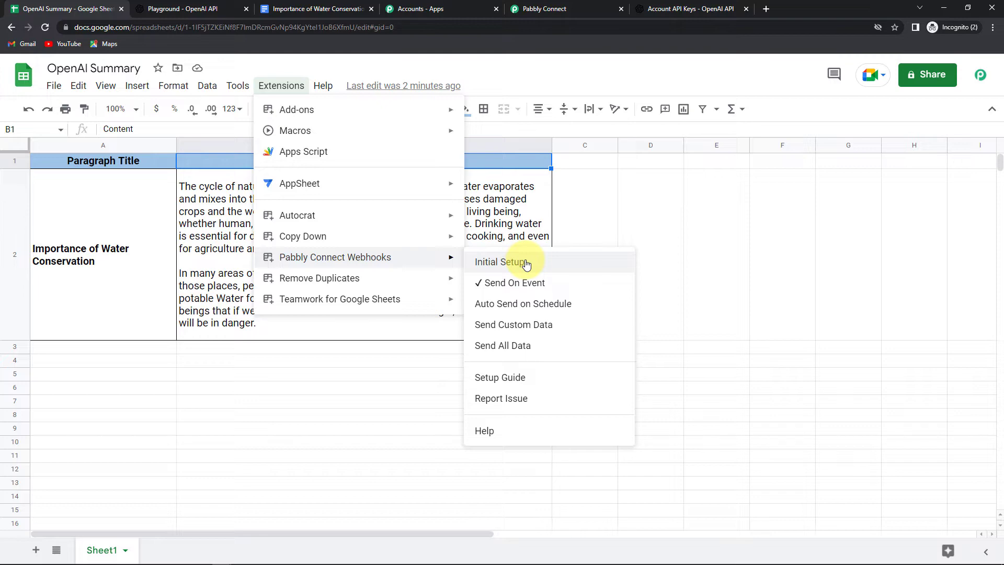
click(511, 262)
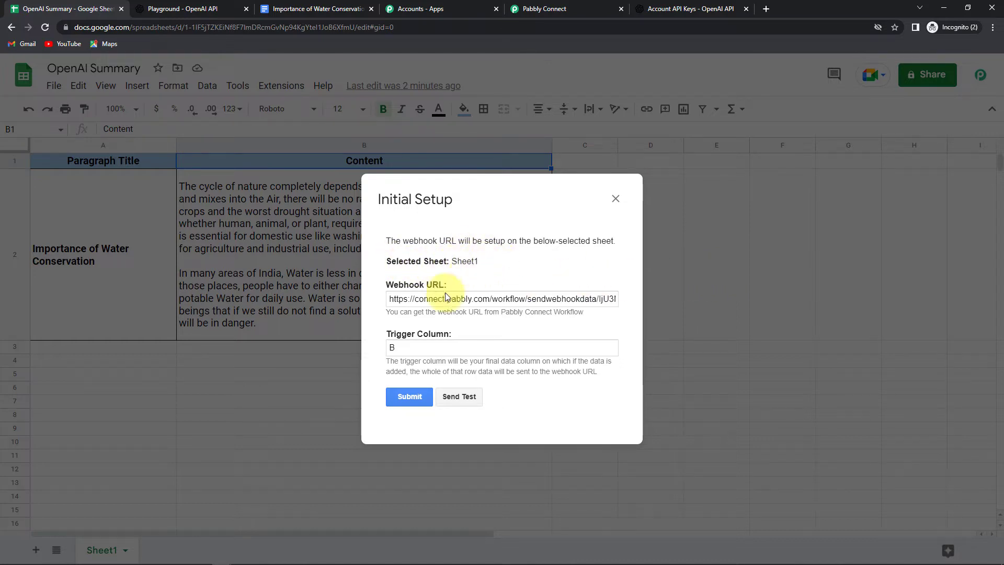
drag(390, 298, 759, 287)
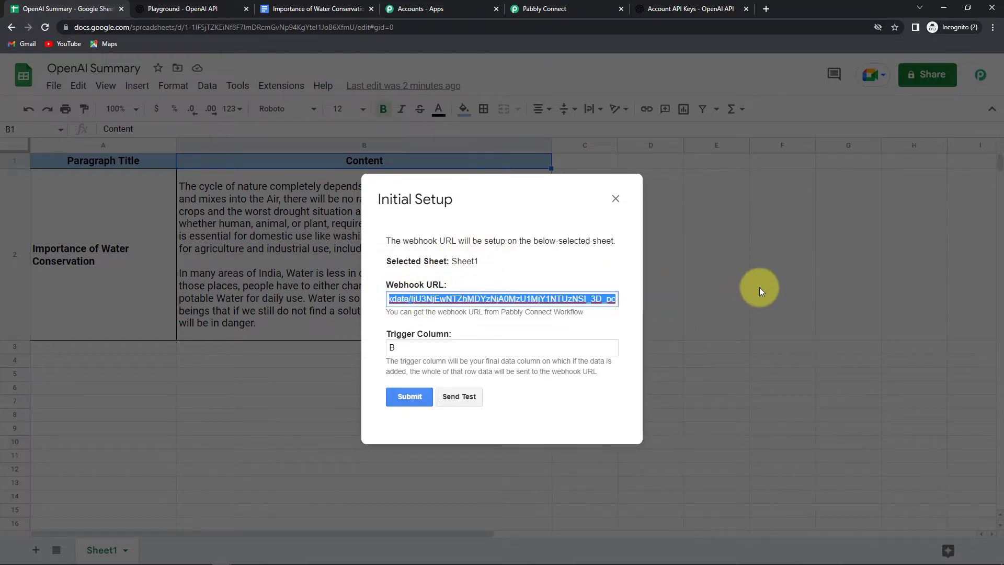
key(BackSpace)
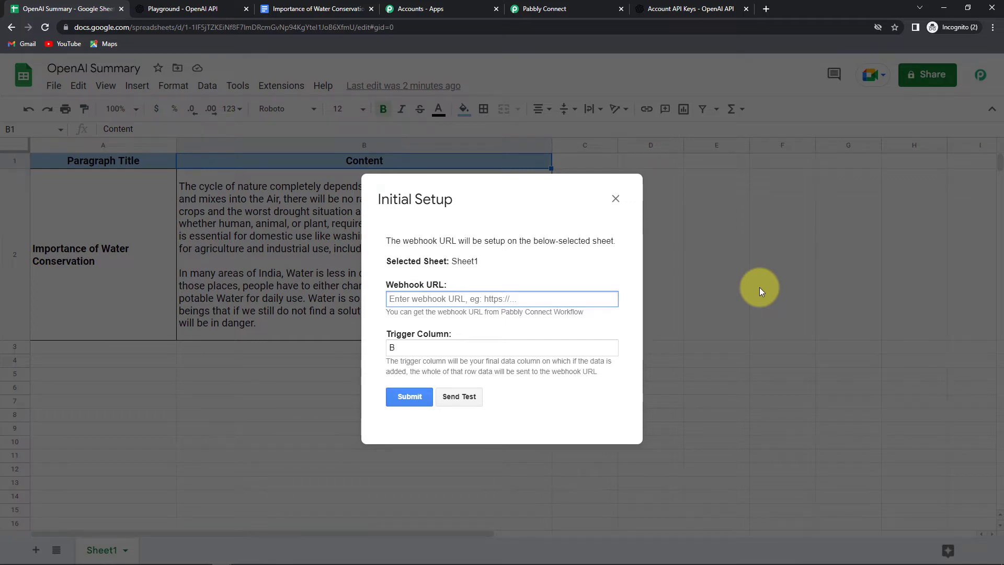
key(ctrl+v)
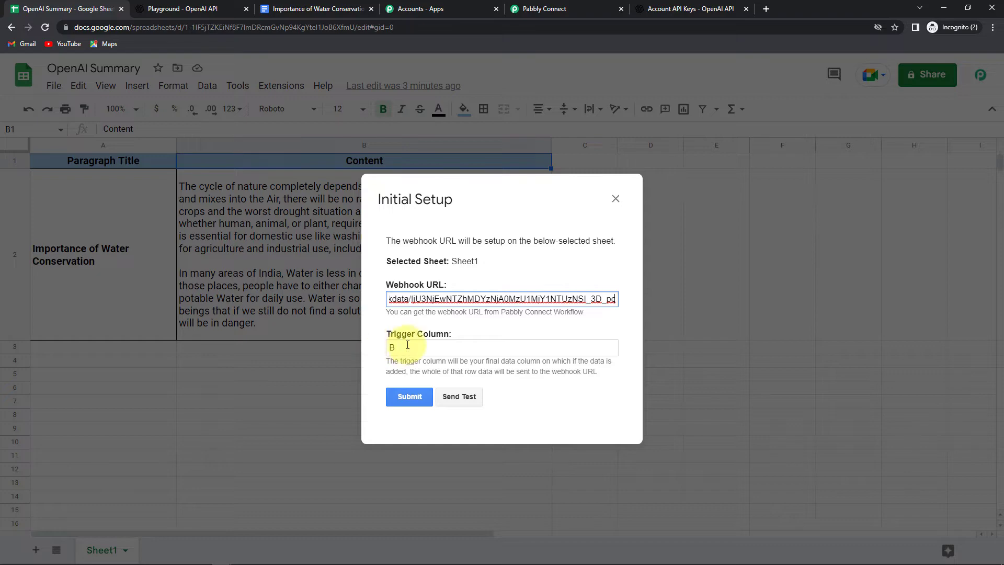
Step: Send test data to the webhook with trigger column B and submit the initial setup
click(459, 396)
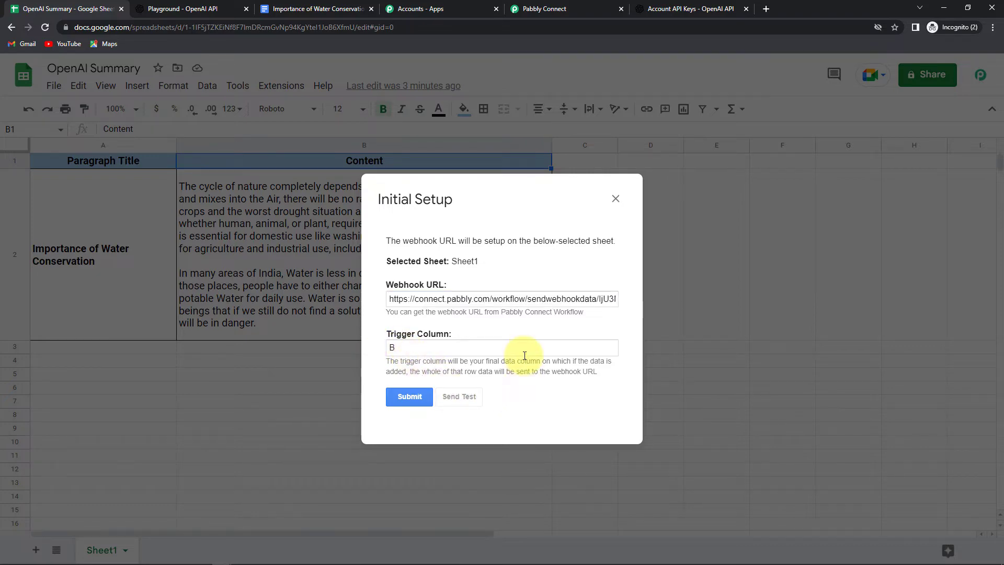
scroll(524, 350, down, 5)
scroll(397, 319, up, 3)
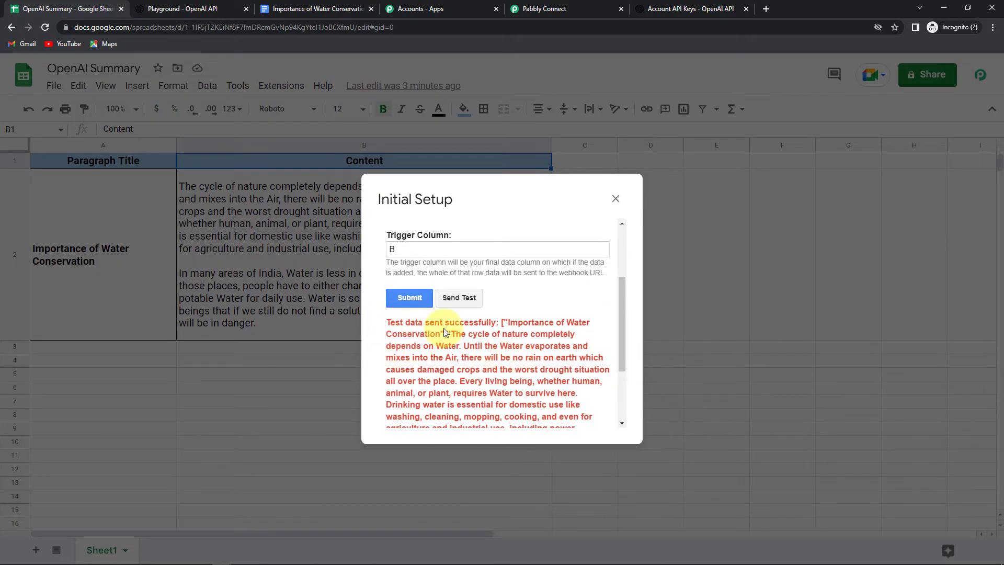
click(415, 304)
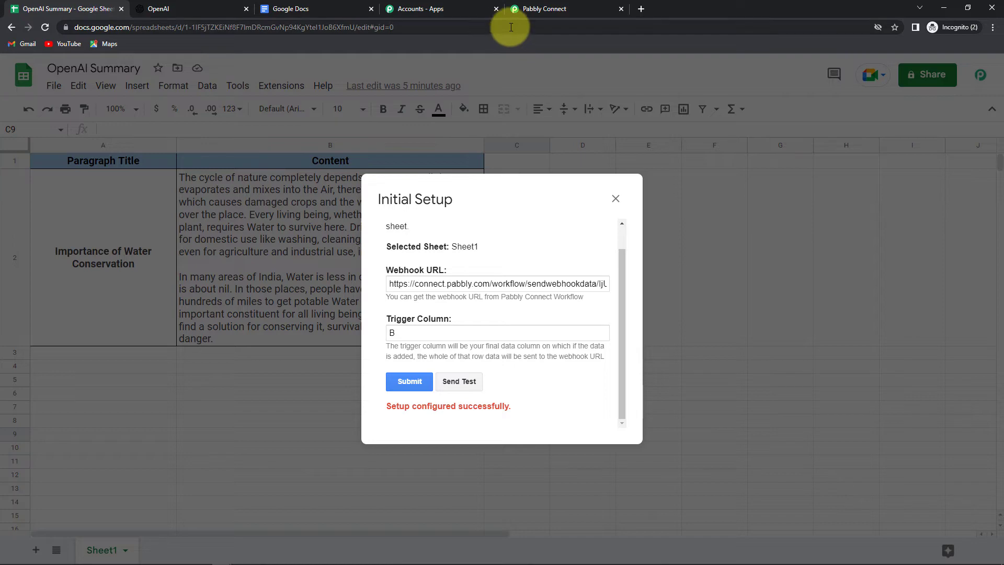
Step: Return to the Pabbly Connect workflow and review the received webhook response
click(556, 10)
scroll(865, 354, down, 6)
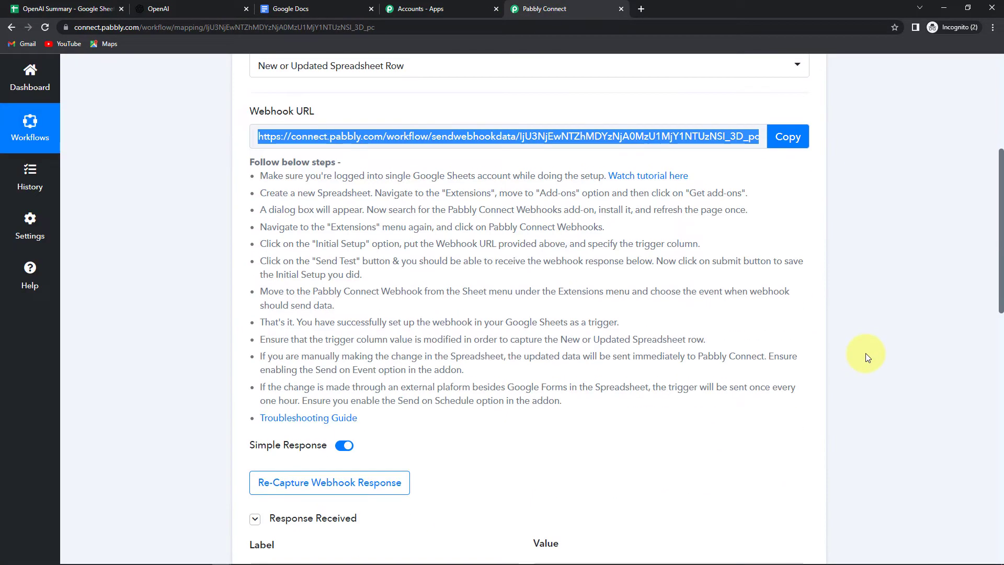
scroll(865, 354, down, 3)
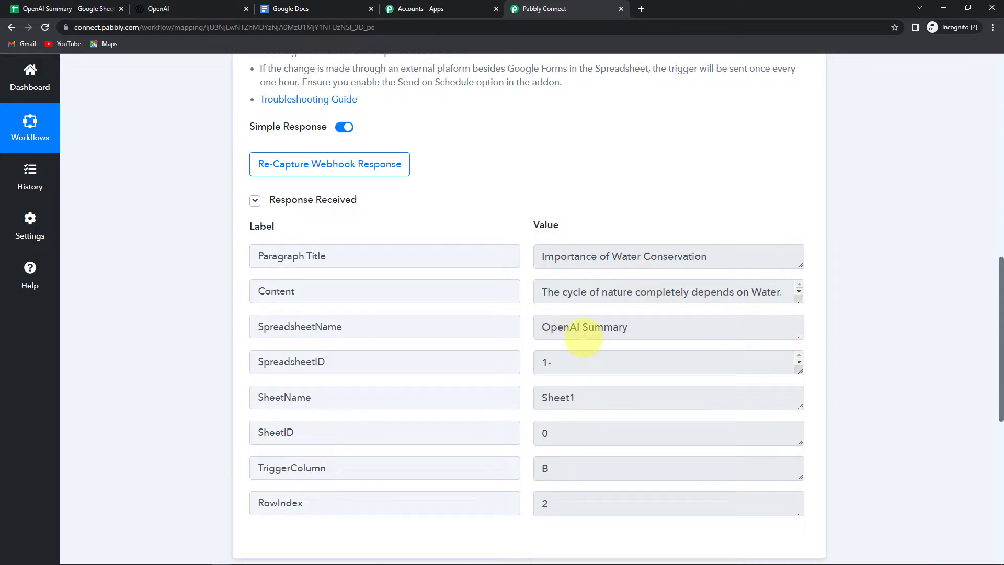
Step: Set the workflow's second application to OpenAI with Generate Content as the action event
scroll(585, 338, down, 4)
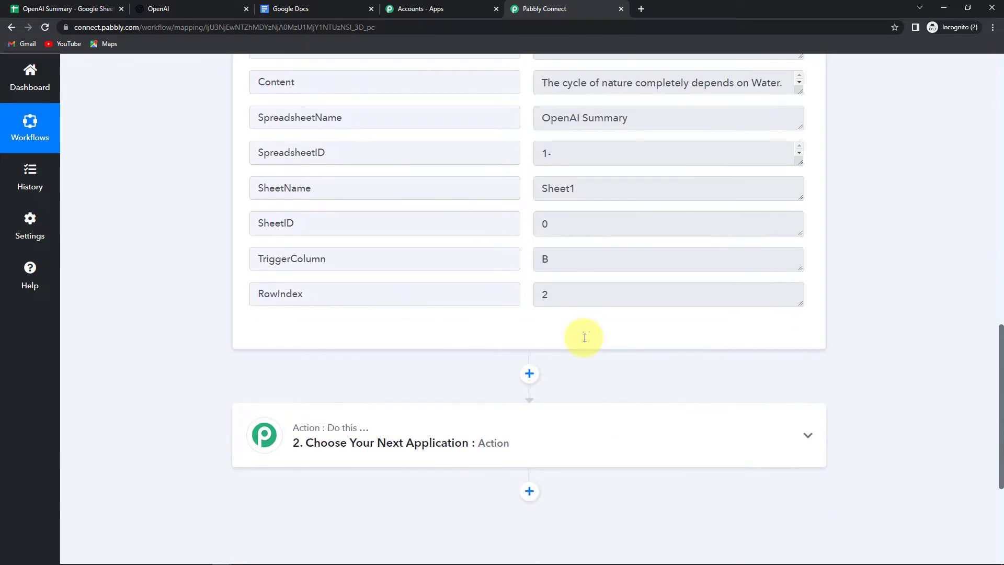
click(368, 439)
scroll(367, 439, down, 3)
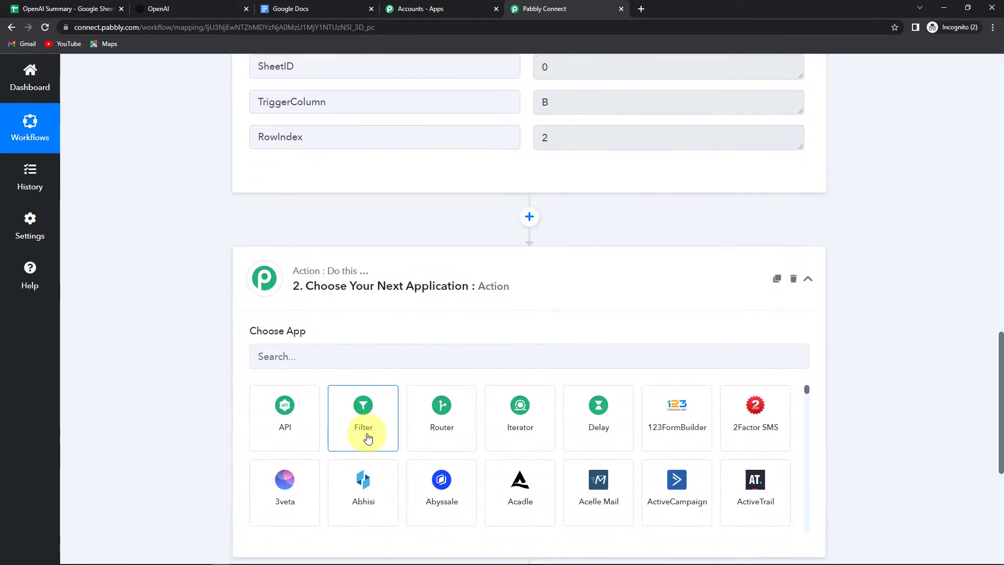
click(299, 362)
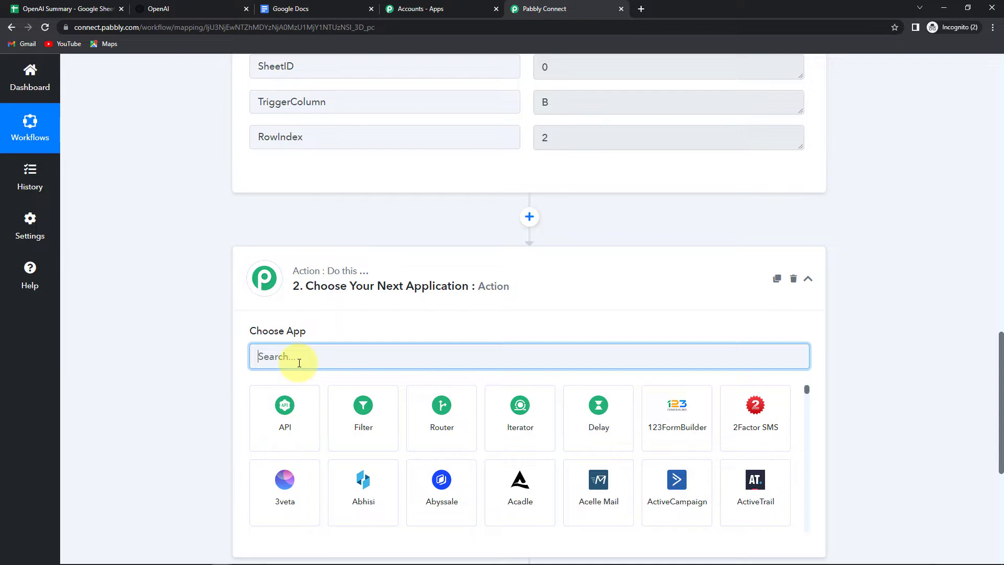
text(Open)
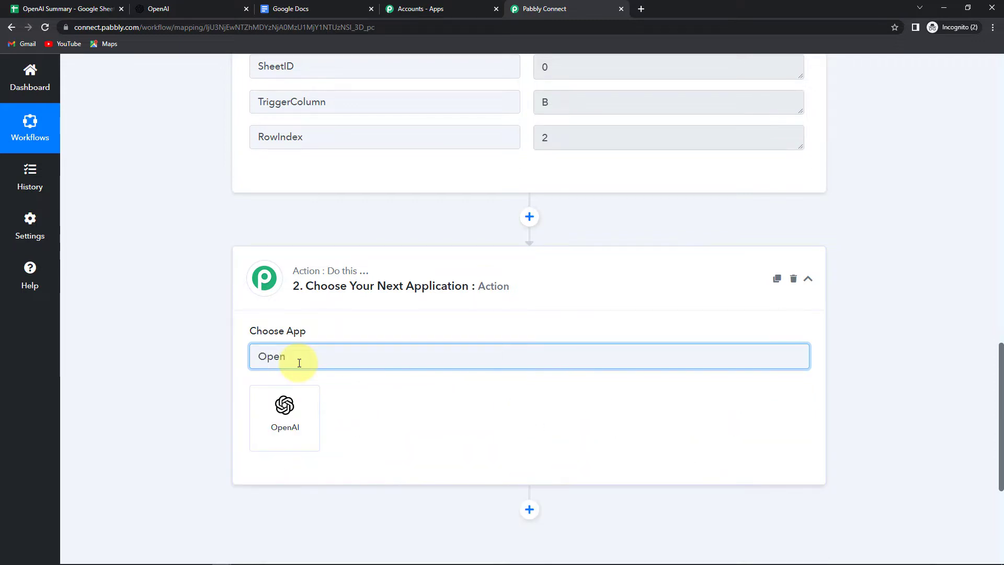
click(291, 420)
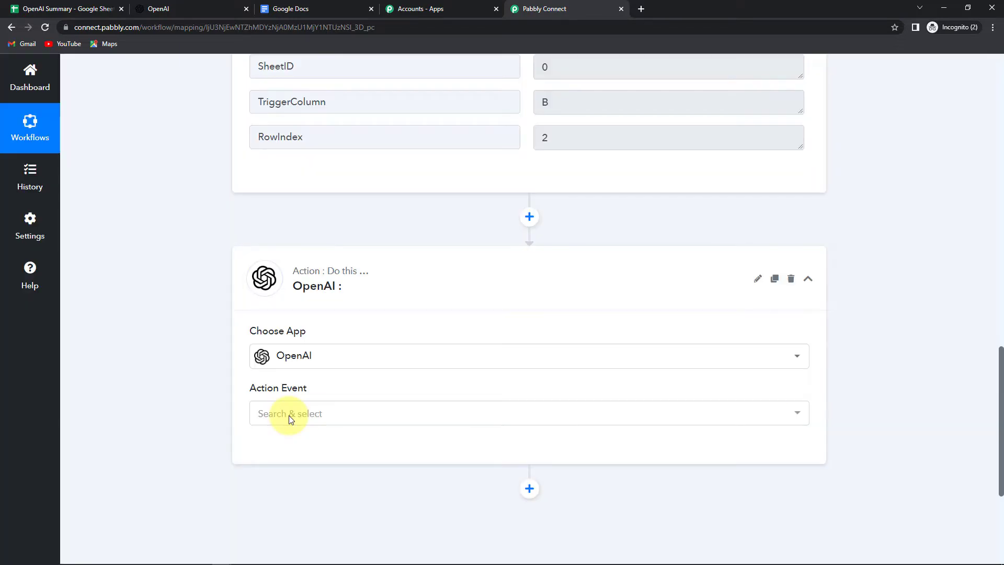
click(288, 415)
click(287, 470)
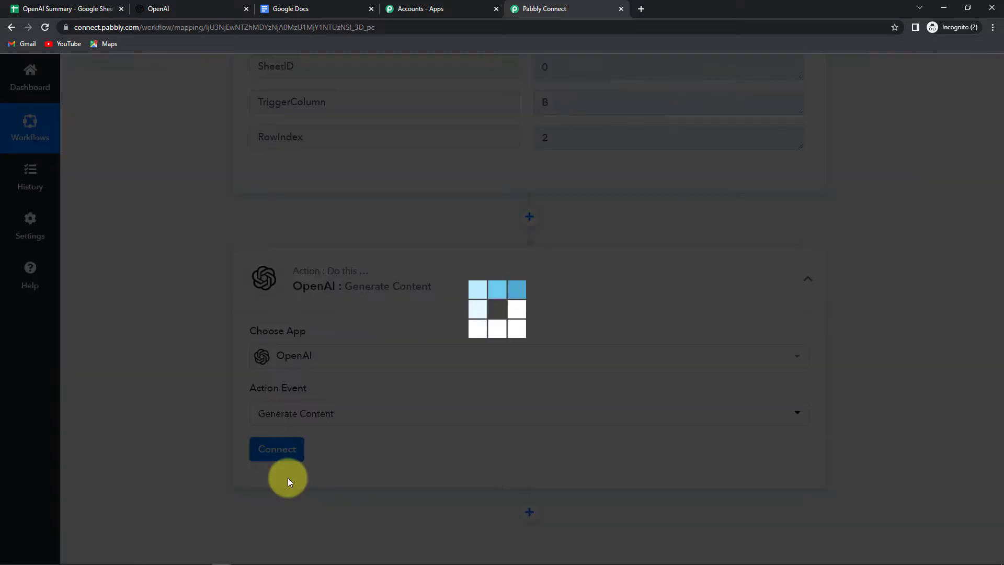
Step: Connect OpenAI through a new connection, pasting the API key copied from the OpenAI API Keys page as the token, and save it
click(279, 451)
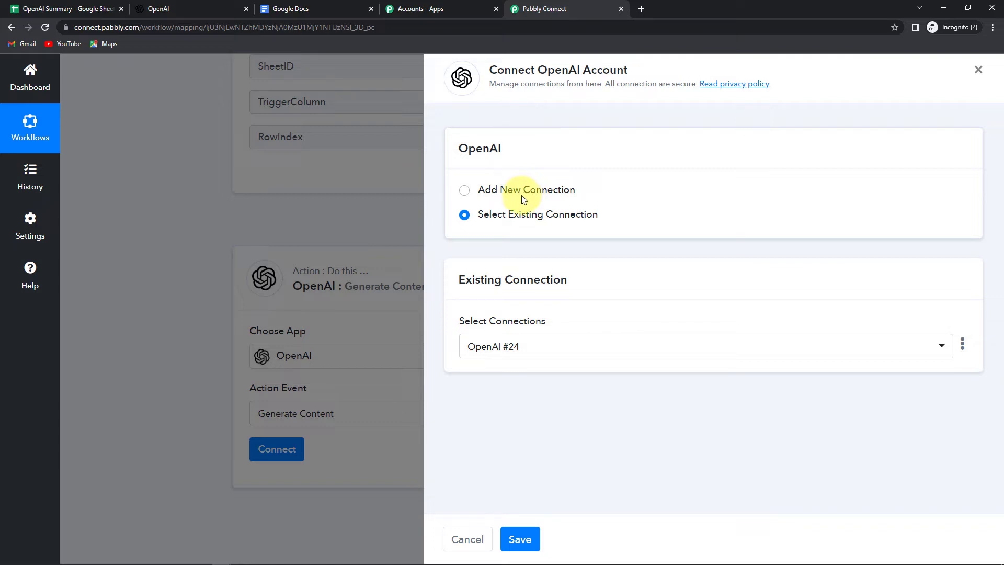
click(464, 192)
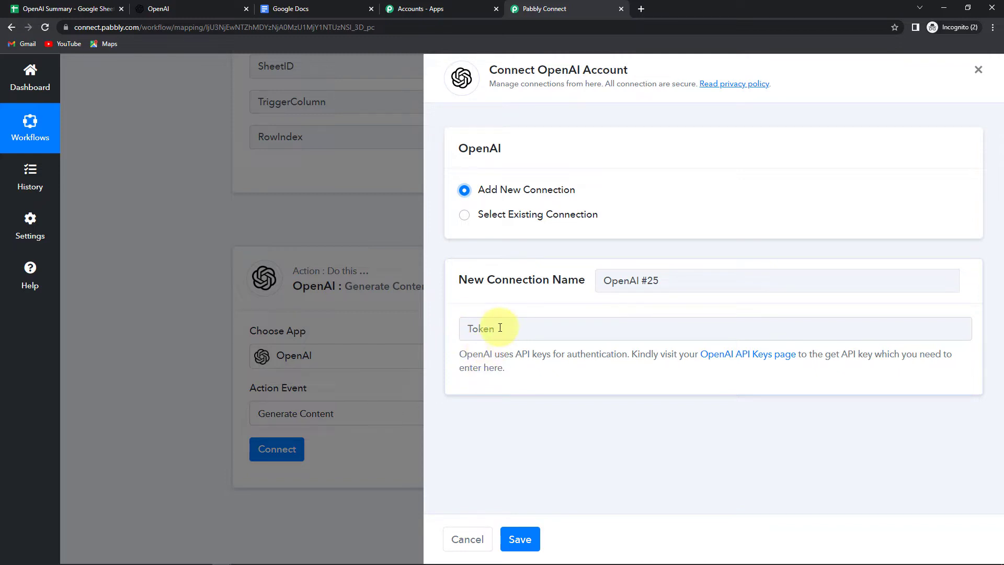
click(752, 359)
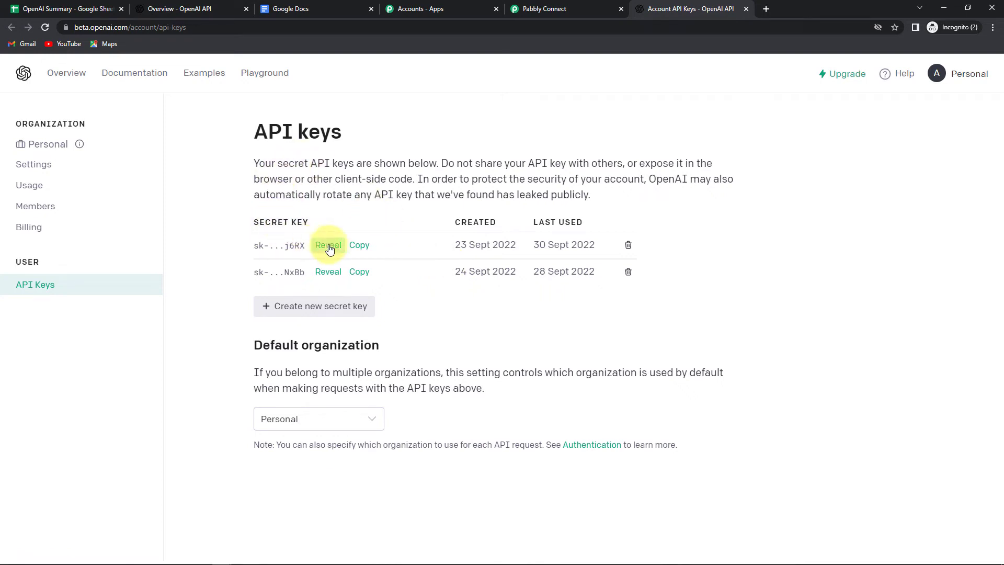
click(360, 246)
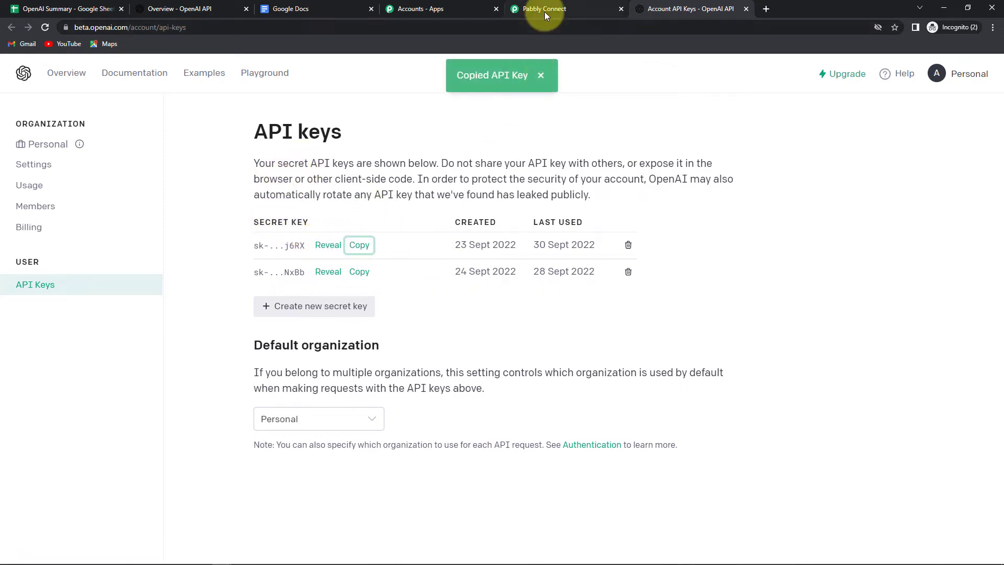
click(544, 9)
click(522, 328)
key(ctrl+v)
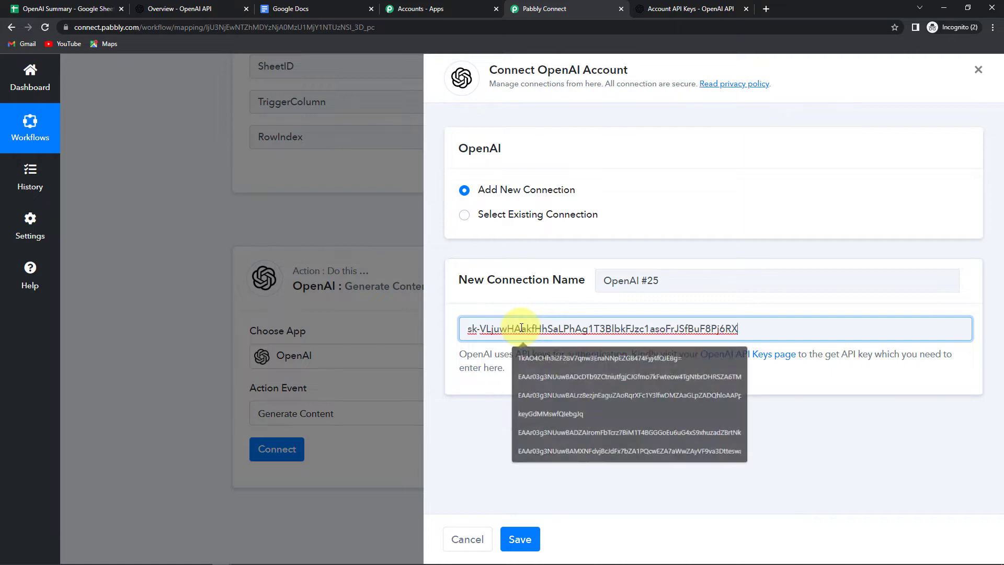
click(526, 544)
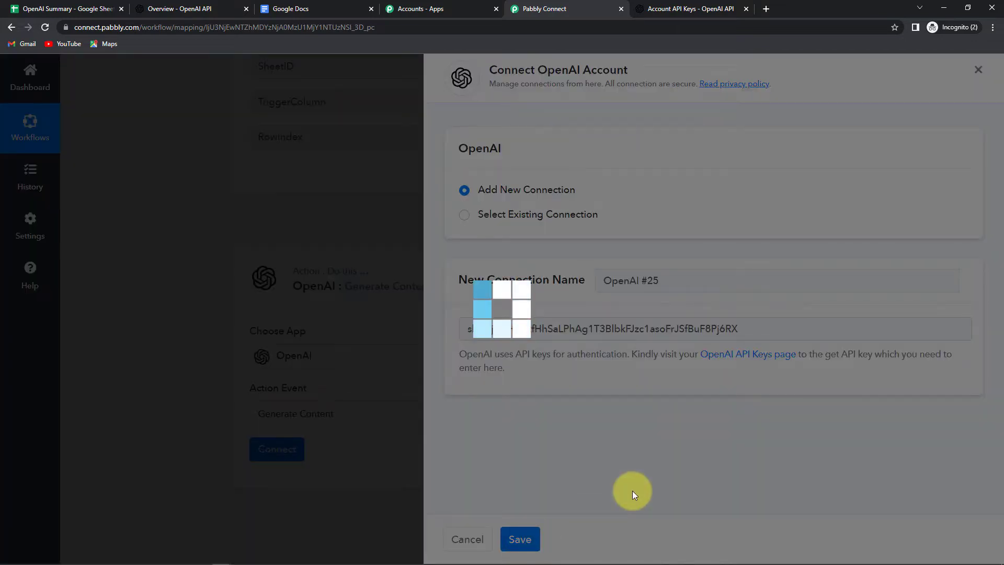
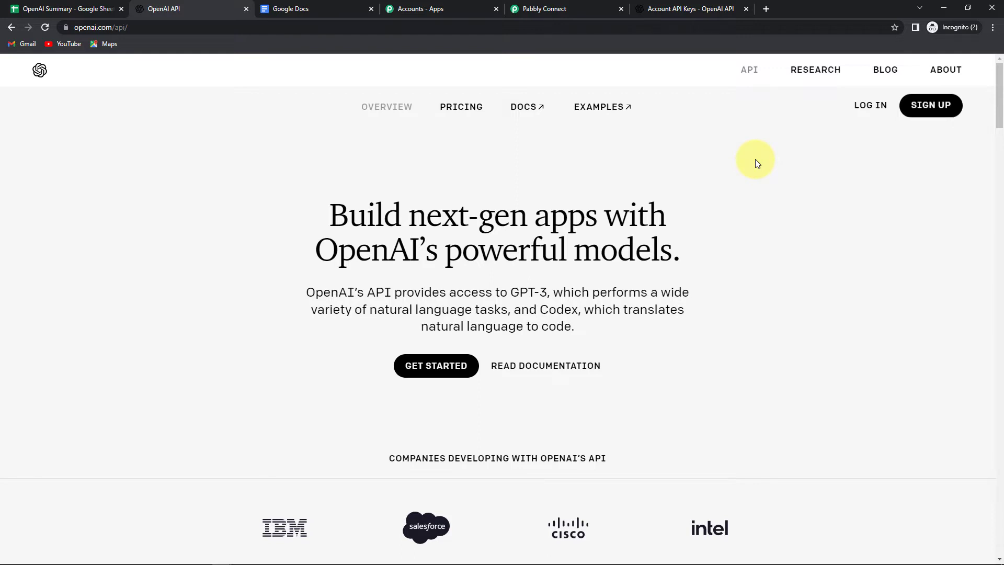
Step: Log in on the OpenAI API site and begin a Playground prompt with "Write the summary of the paragraph:"
click(864, 112)
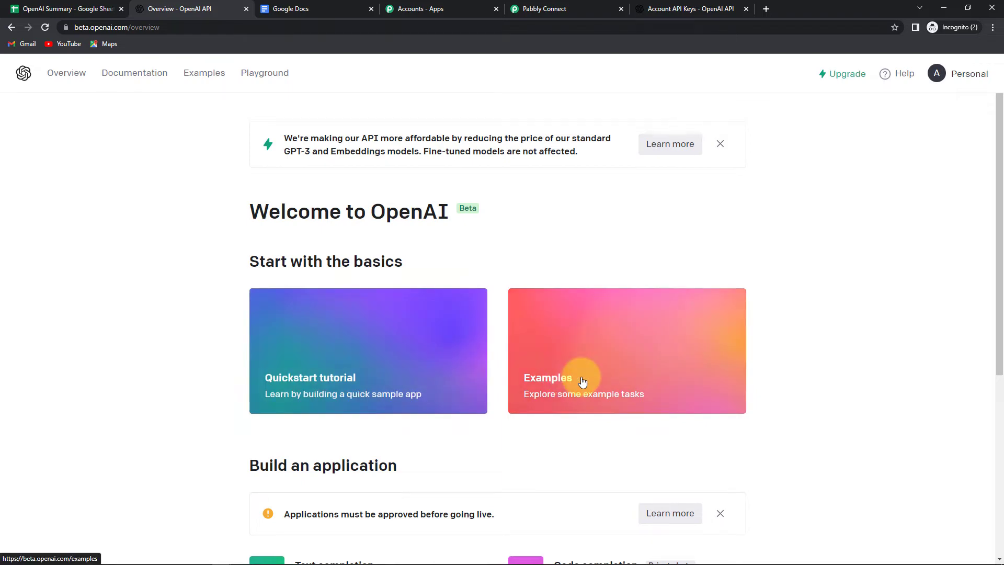
click(262, 79)
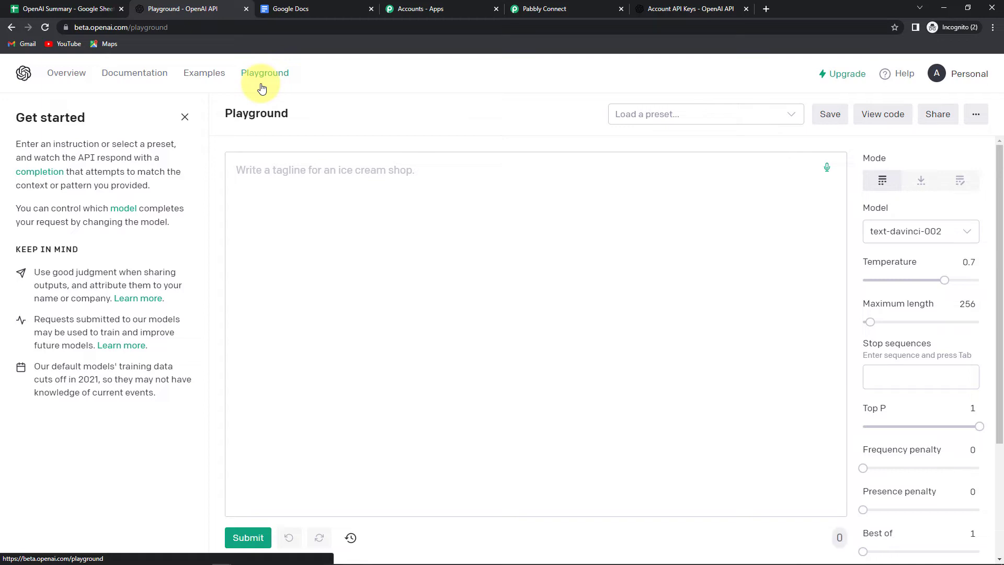
click(271, 171)
text(Wri)
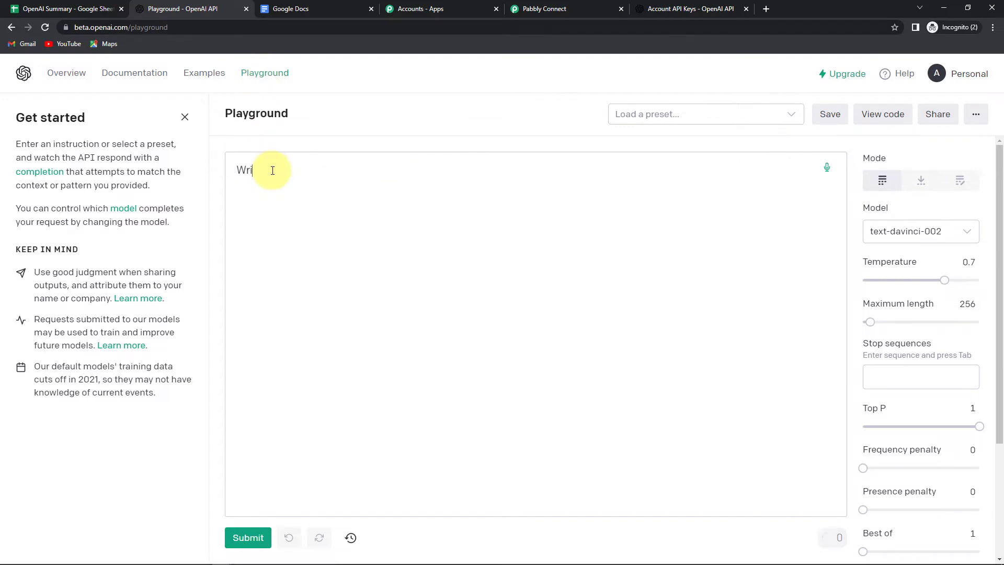
text(te the Sum)
key(BackSpace)
key(BackSpace)
key(BackSpace)
text(summary of the)
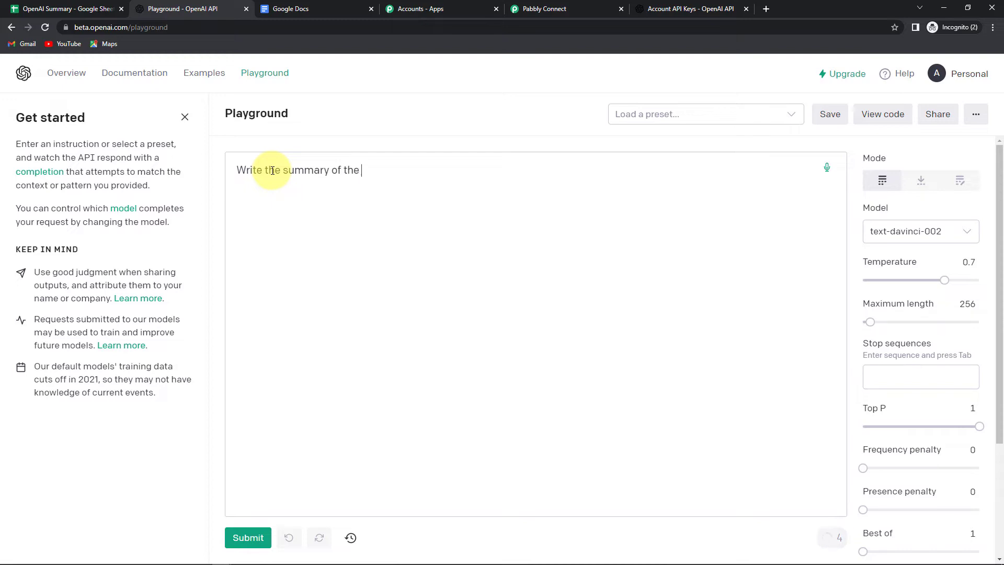
text( paragraph:)
Step: Add "Paragraph:" followed by the "Importance of Water" text below the instruction and submit the prompt
key(Return)
text(O)
key(BackSpace)
text(Paragrap)
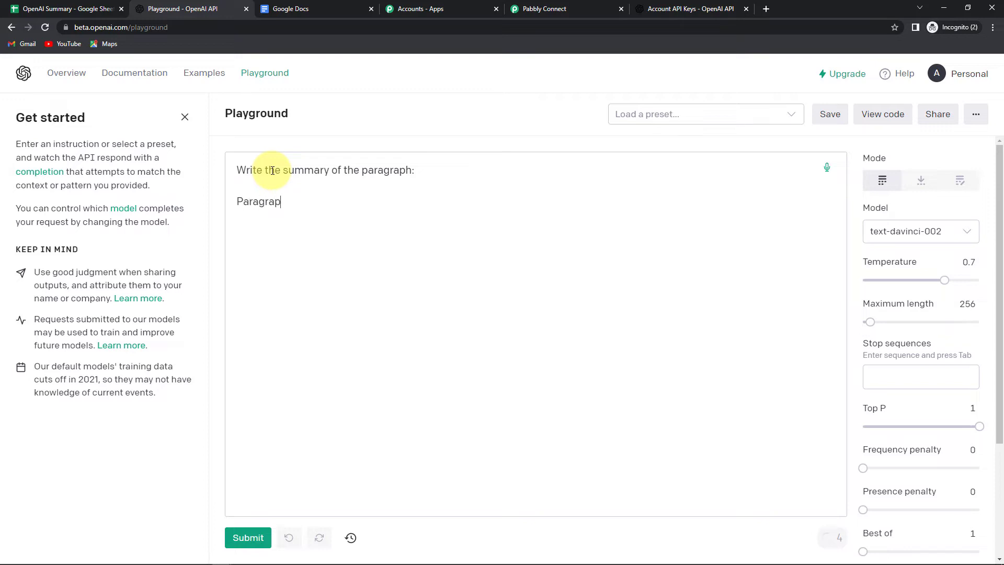
text(h:)
text(Importance of Water  Water has been so important since the beginning of a life that all the major civilizations have taken place near the river in the world. Rivers play an important role in developing major cities in India as transportation is much easier through rivers. Scientists are talking about life on Mars as they found some frozen water and moisture in Air. Scientists are still exploring life on Mars, but the main point is that due to water availability, we can imagine life; otherwise, there is no possibility of life. Thus, we can also say that ‘Water is life.  Water is important for the earth’s ecological balance, i.e., Water from the Sea evaporates and joins the Air as water vapor and turns into clouds. When cloud transfers from the sea to a plain area and cools down, it converts into rain and fills the river and groundwater again.)
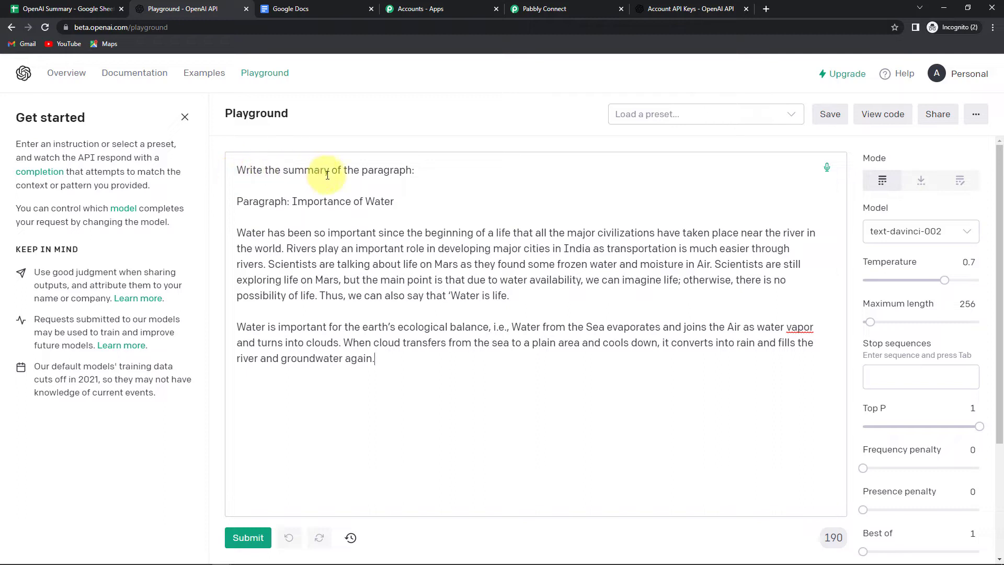
click(242, 538)
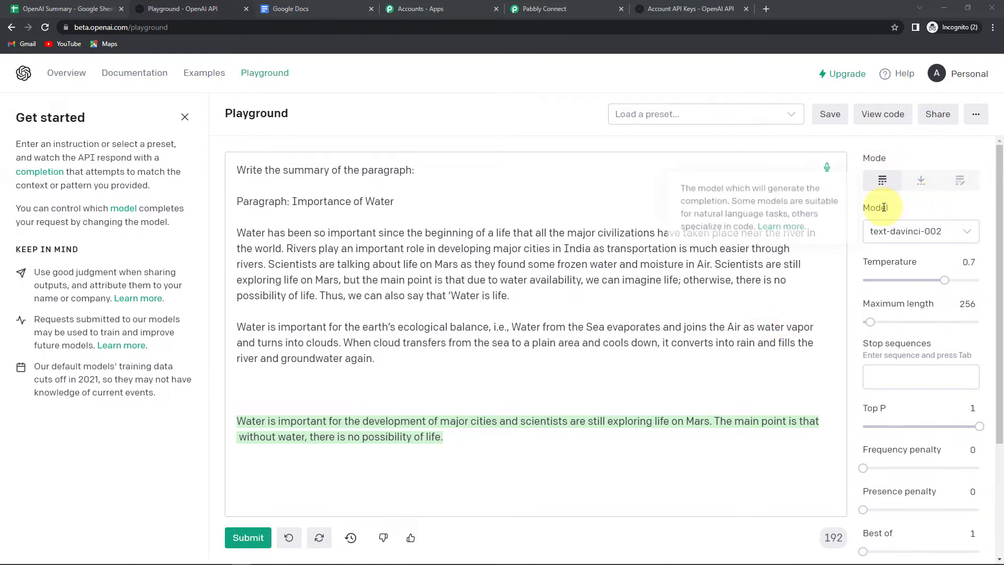
Step: Examine the available Playground models and the explanations of the Temperature and Maximum length settings
click(964, 231)
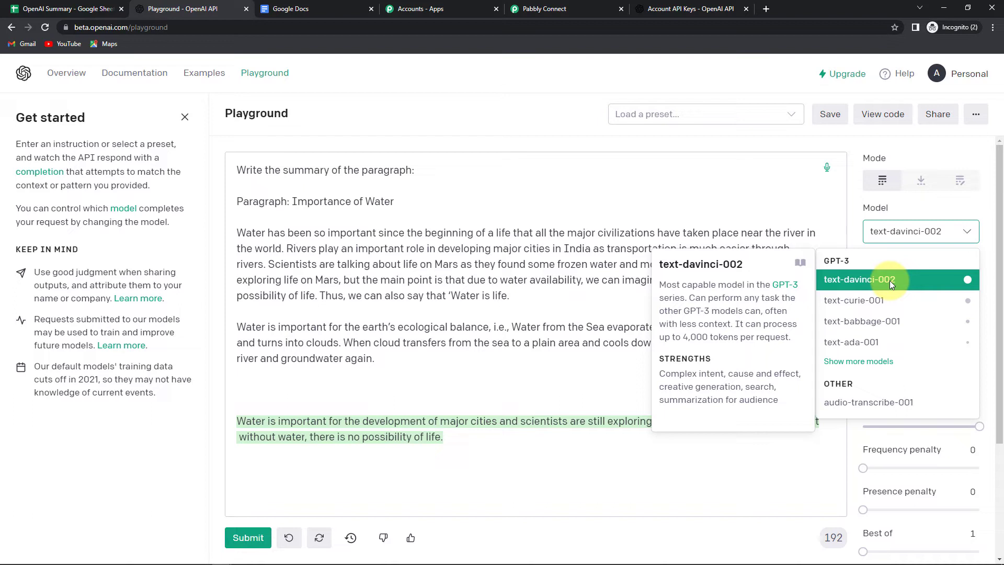
click(798, 457)
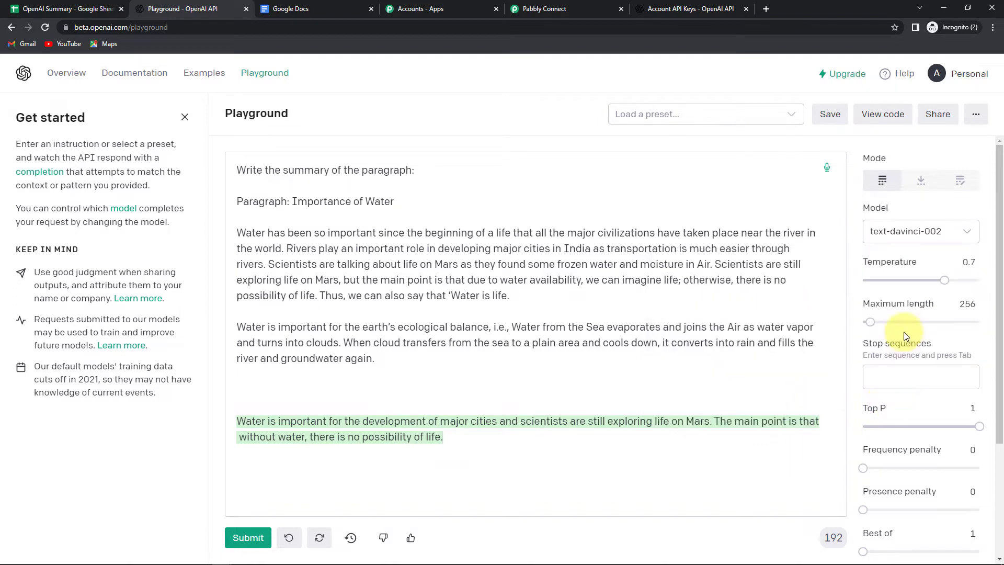
mouse_move(889, 264)
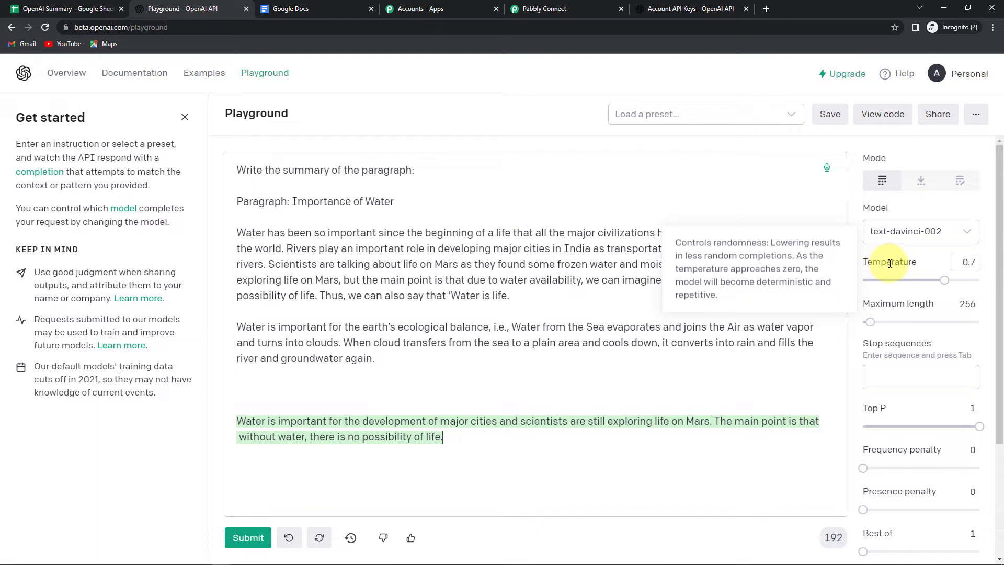
mouse_move(867, 278)
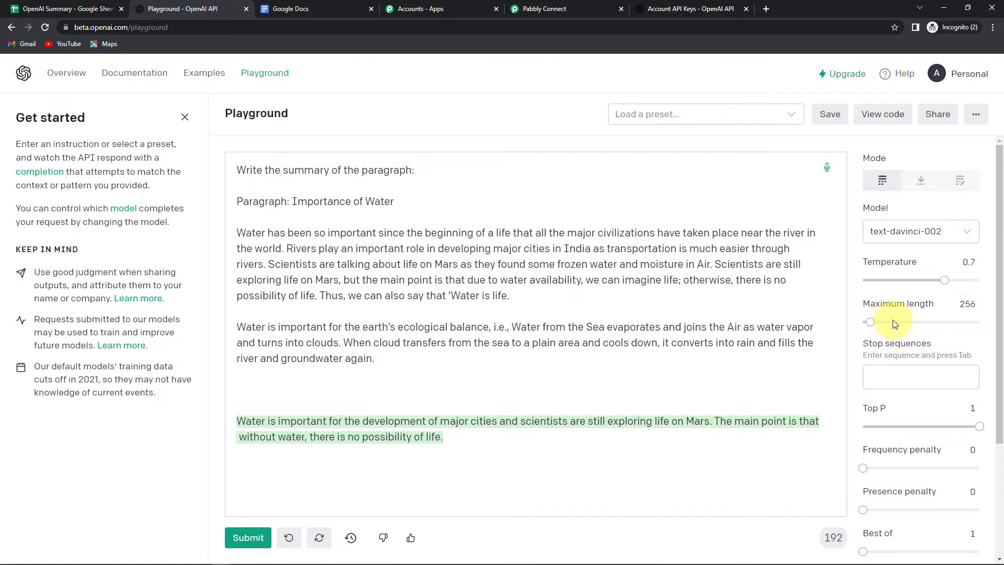
scroll(895, 324, down, 1)
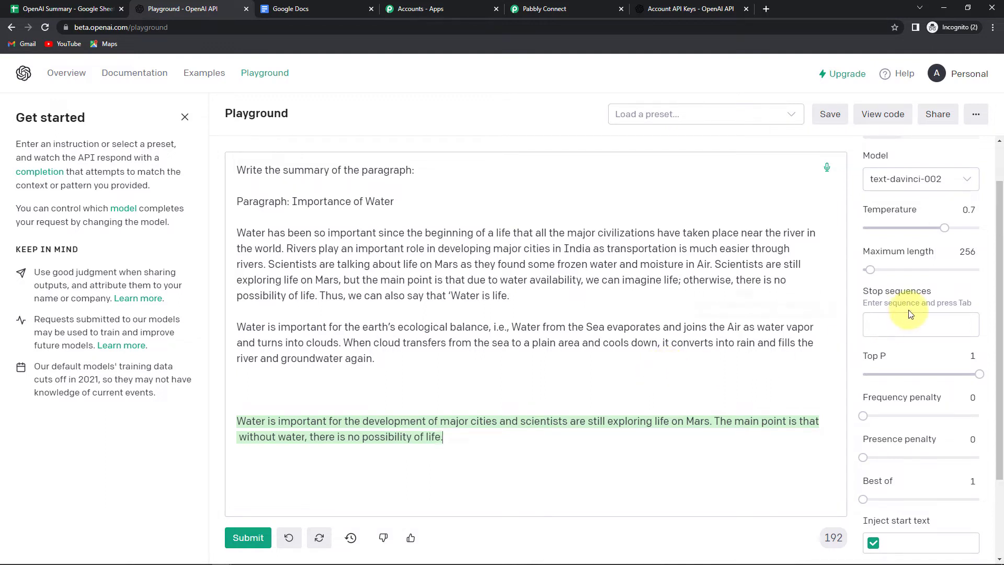
mouse_move(910, 314)
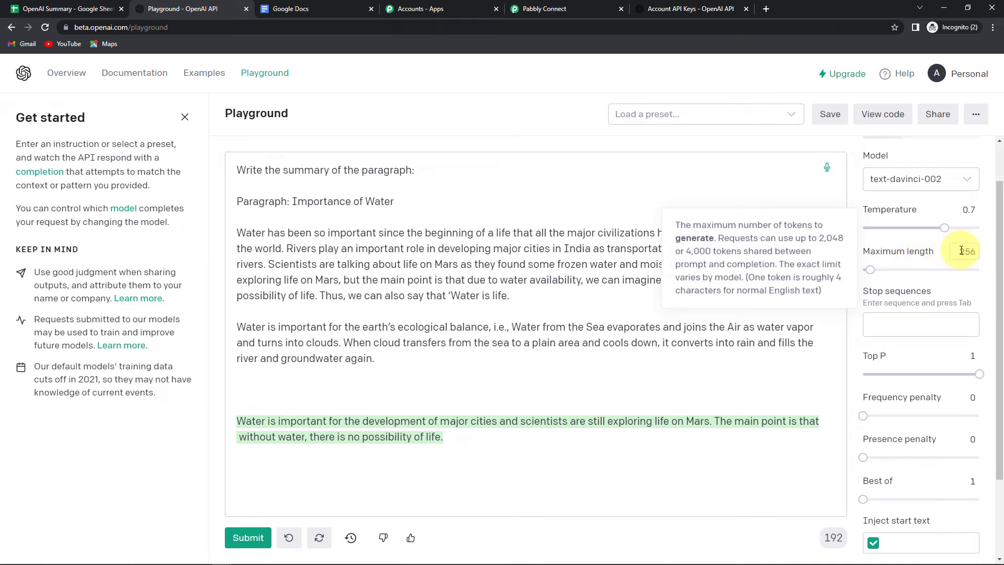
Step: Check what stop sequences do and add "//##" as a stop sequence in the Playground settings
mouse_move(893, 295)
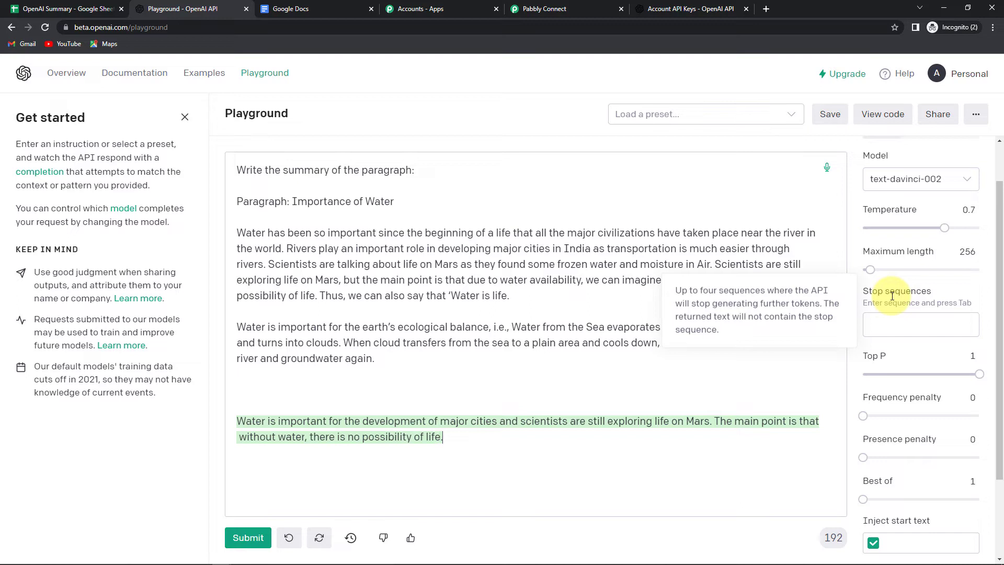
click(893, 320)
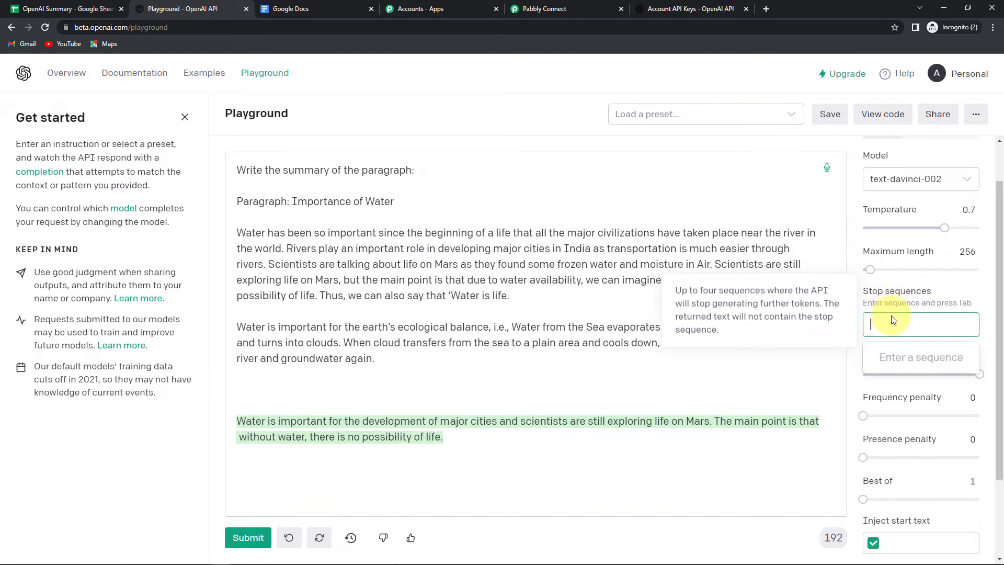
text(//)
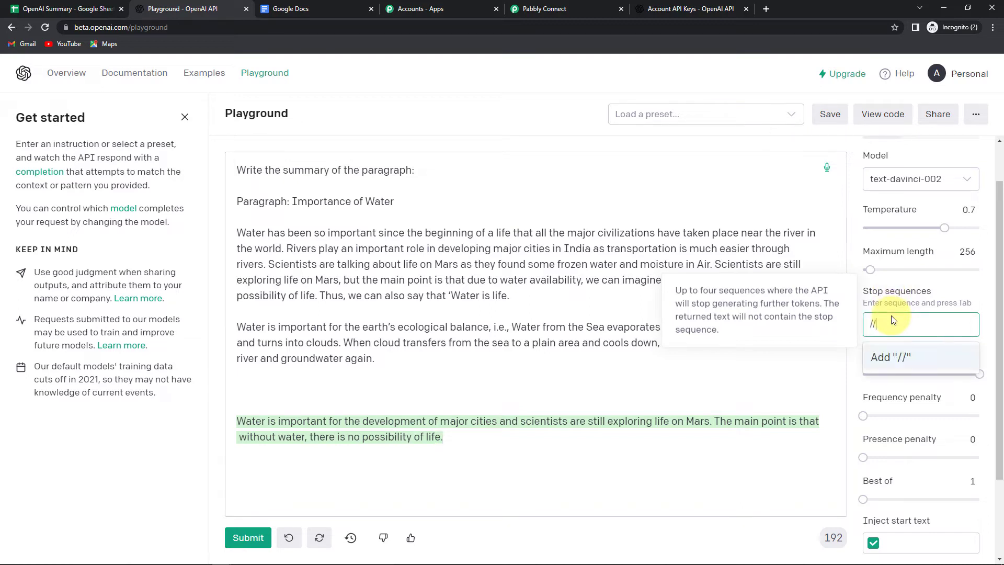
text(##)
click(893, 356)
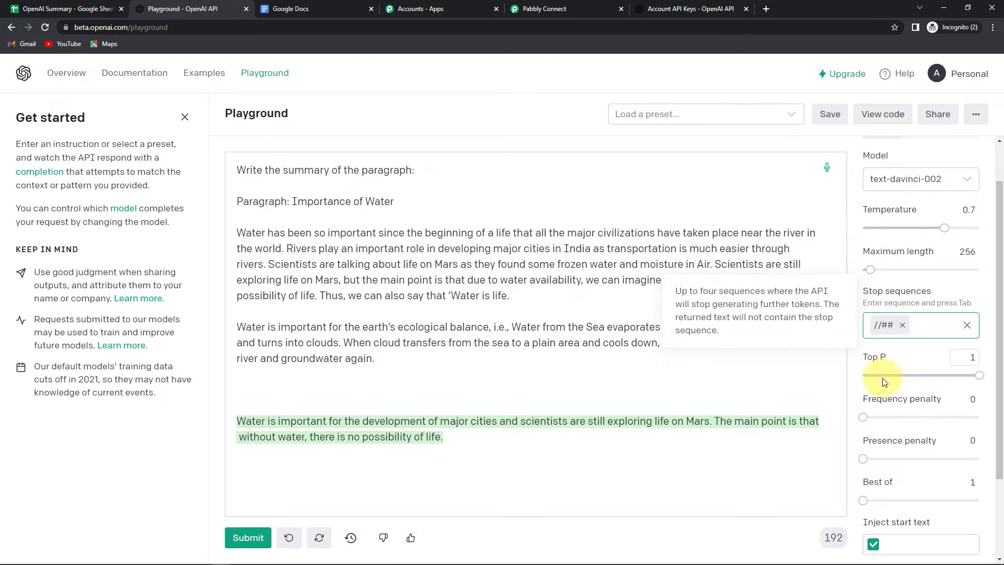
Step: Set the Playground's Frequency penalty to 1, Presence penalty to 1 and Best of to 3
scroll(900, 335, down, 2)
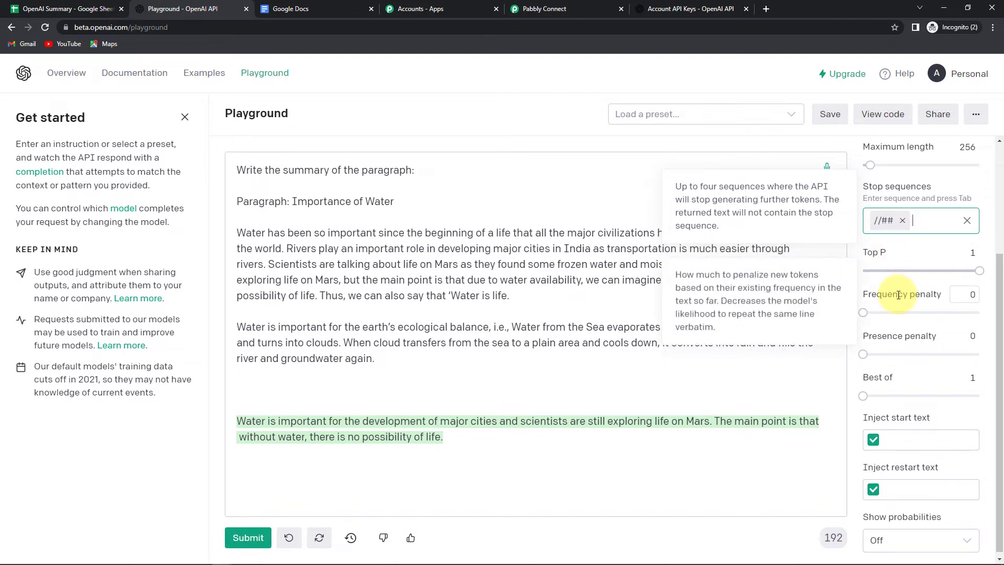
mouse_move(905, 335)
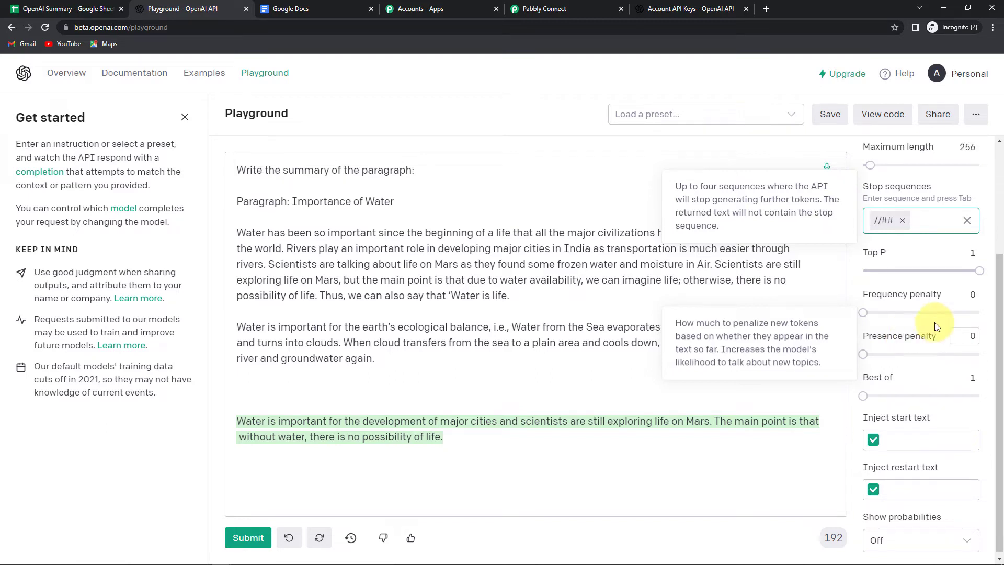
click(972, 296)
text(1)
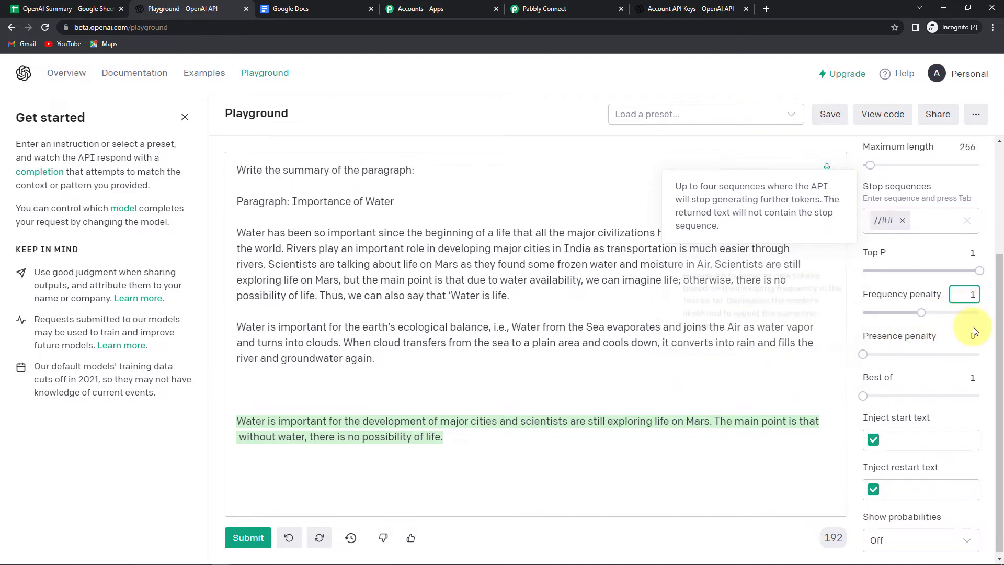
key(Tab)
text(1)
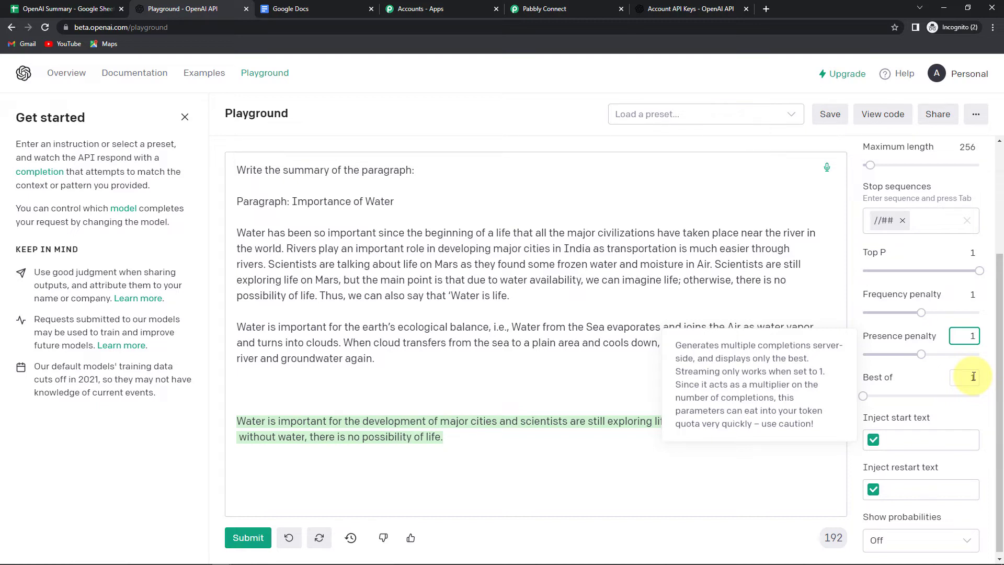
click(974, 377)
text(3)
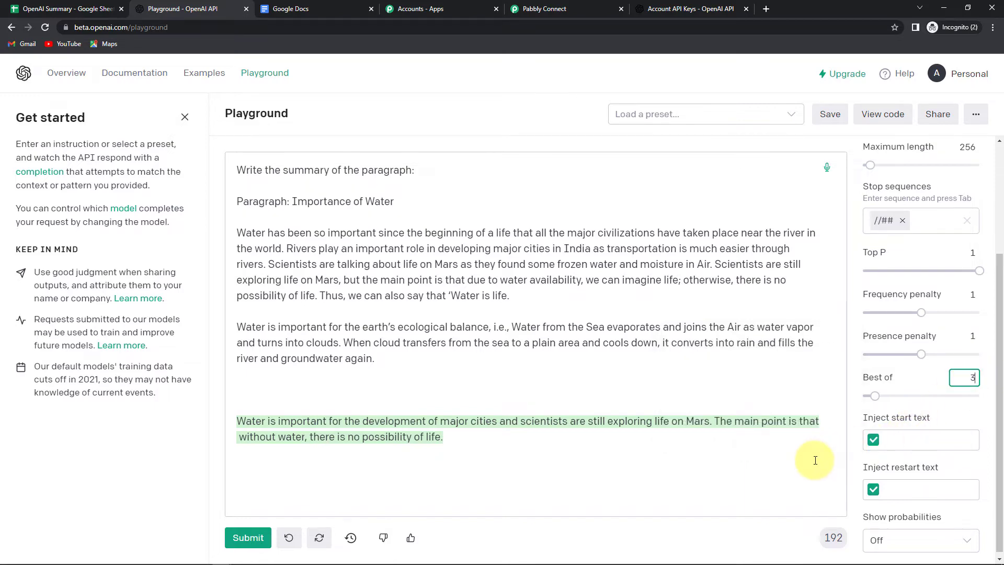
Step: View the API code for the current Playground prompt, then review the prompt's instruction and paragraph text
click(883, 116)
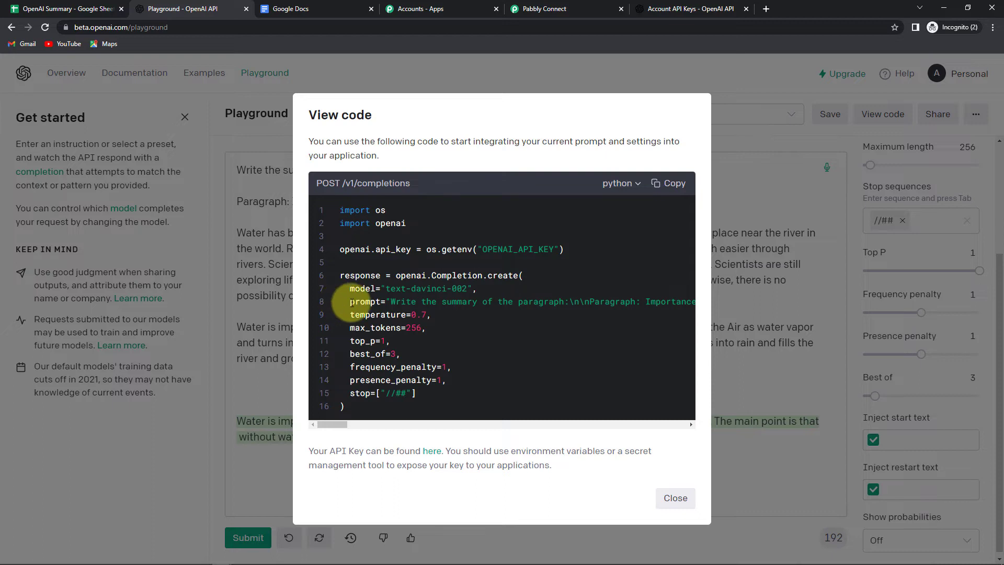
drag(350, 302, 699, 252)
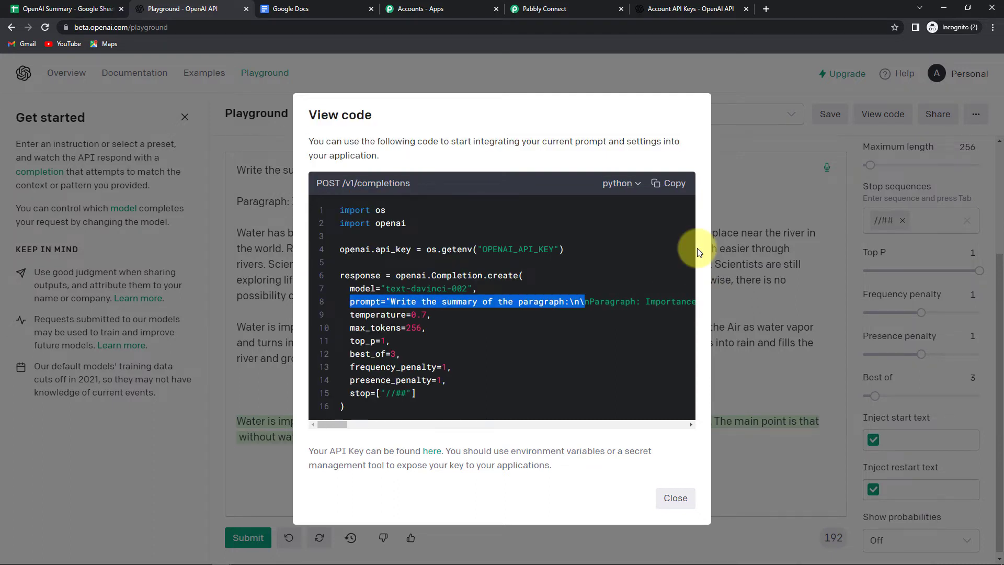
click(761, 107)
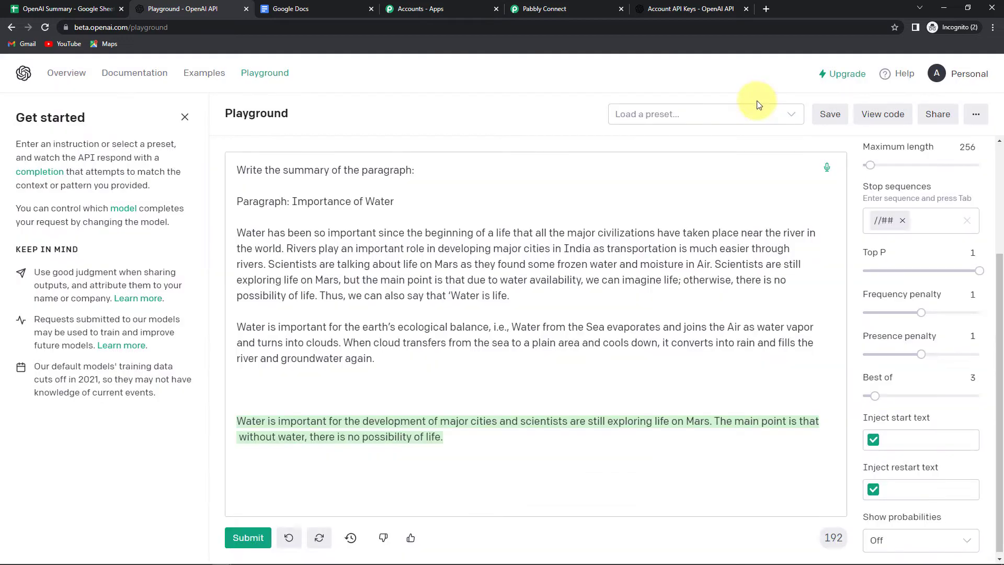
drag(239, 172, 384, 357)
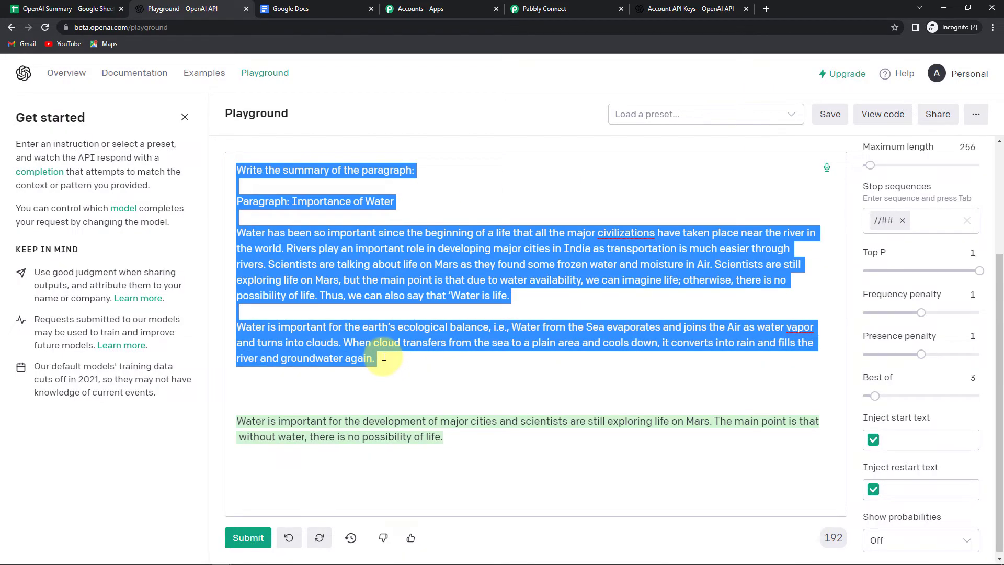
Step: In Pabbly Connect, set the OpenAI prompt to "Write a summary of the paragraph:" followed by the mapped Paragraph Title and Content
click(536, 9)
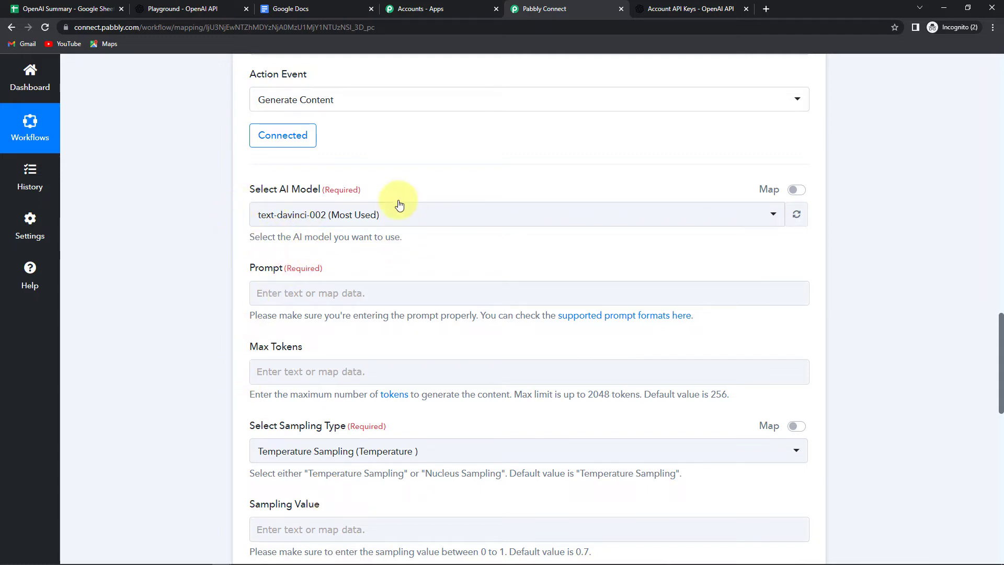
click(307, 293)
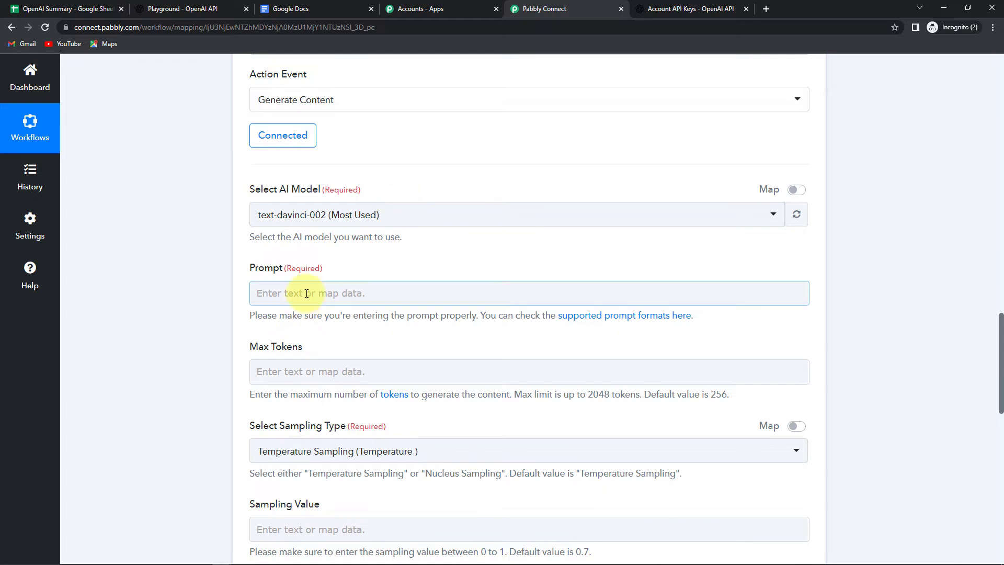
click(307, 294)
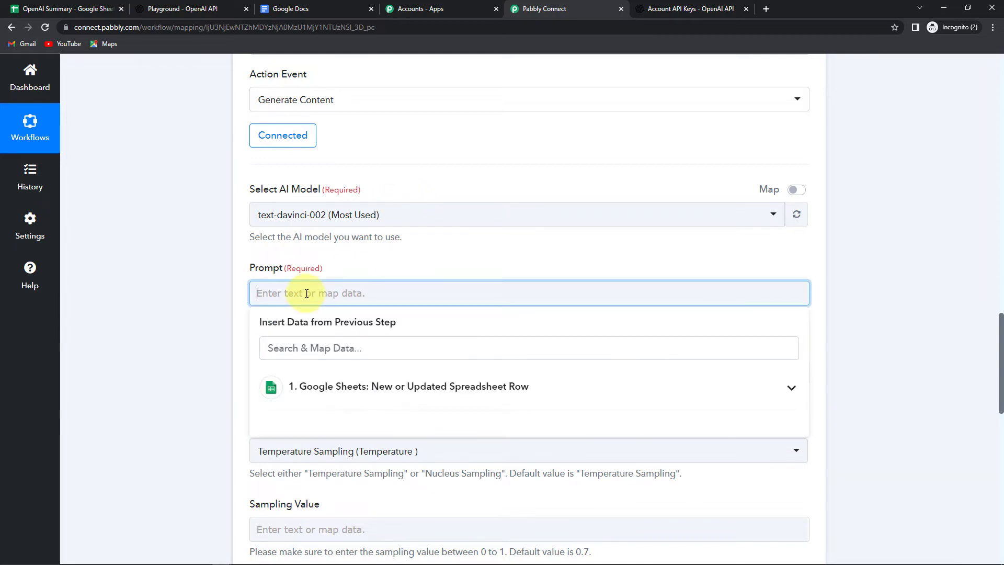
text(Write)
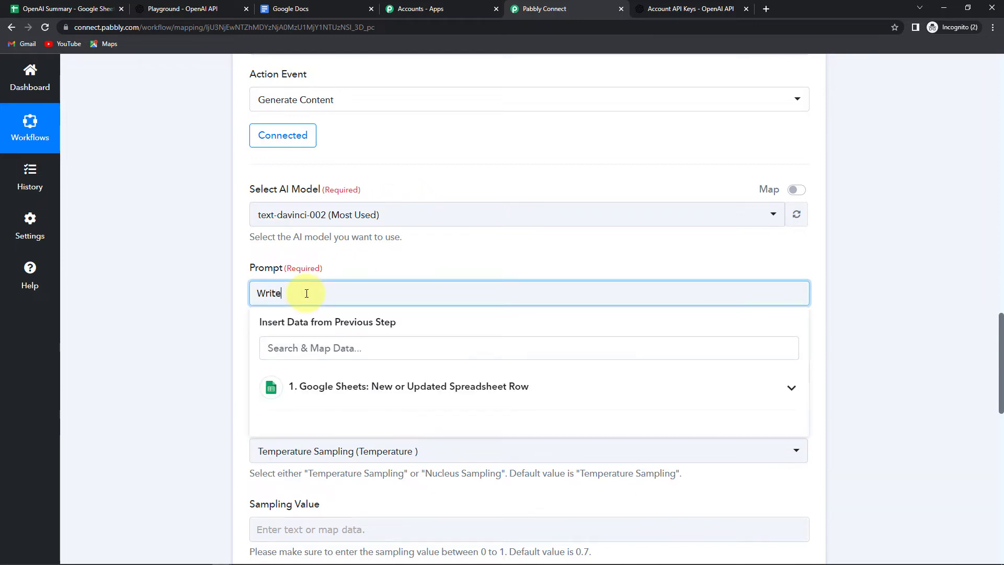
text( a summary of the paragr)
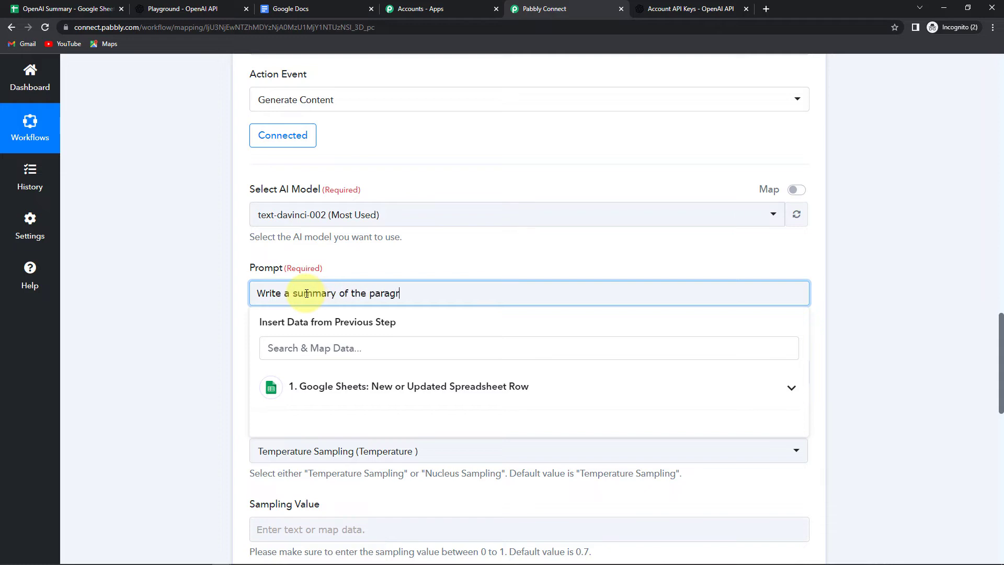
text(aph:)
key(Return)
key(ctrl+v)
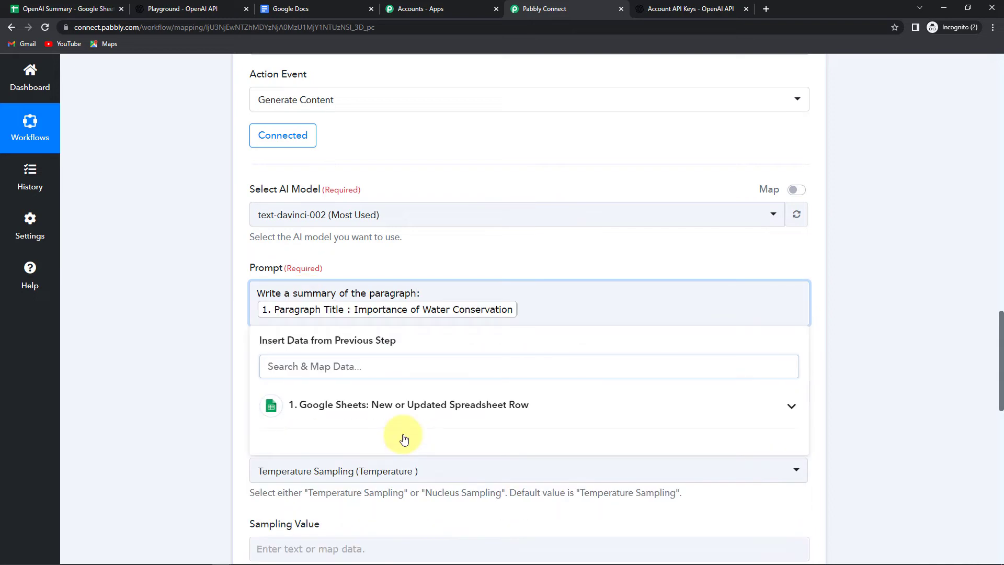
key(Return)
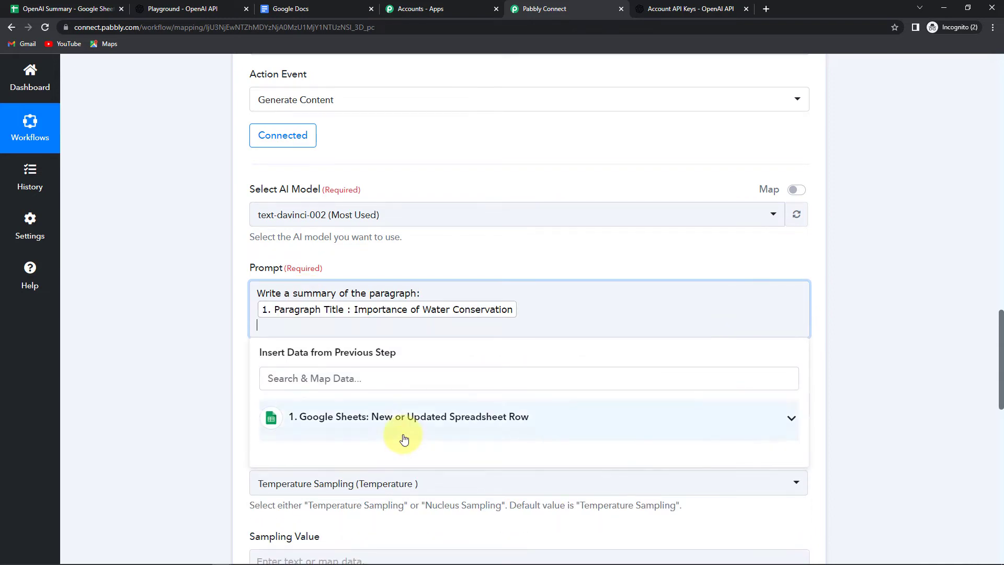
click(404, 438)
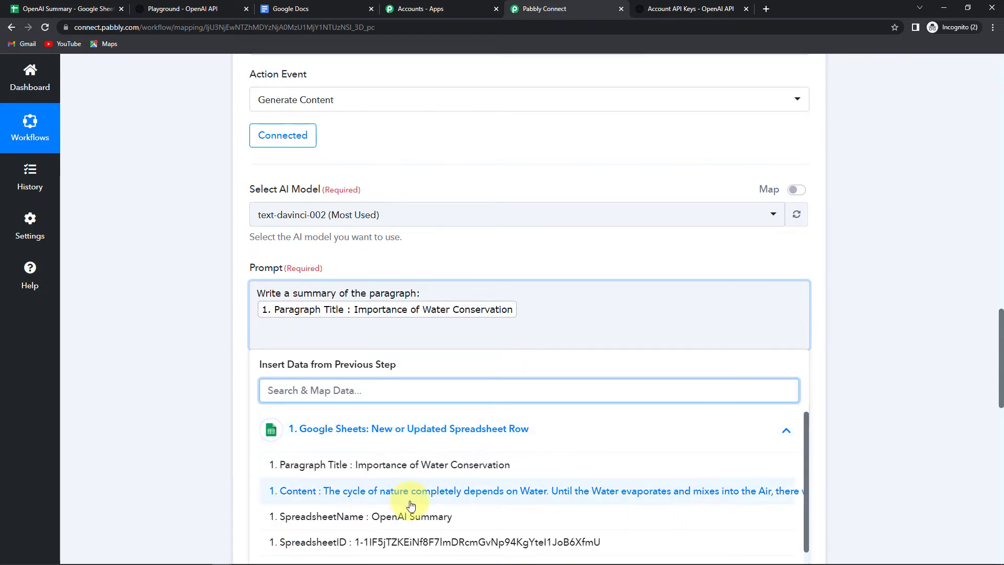
click(387, 492)
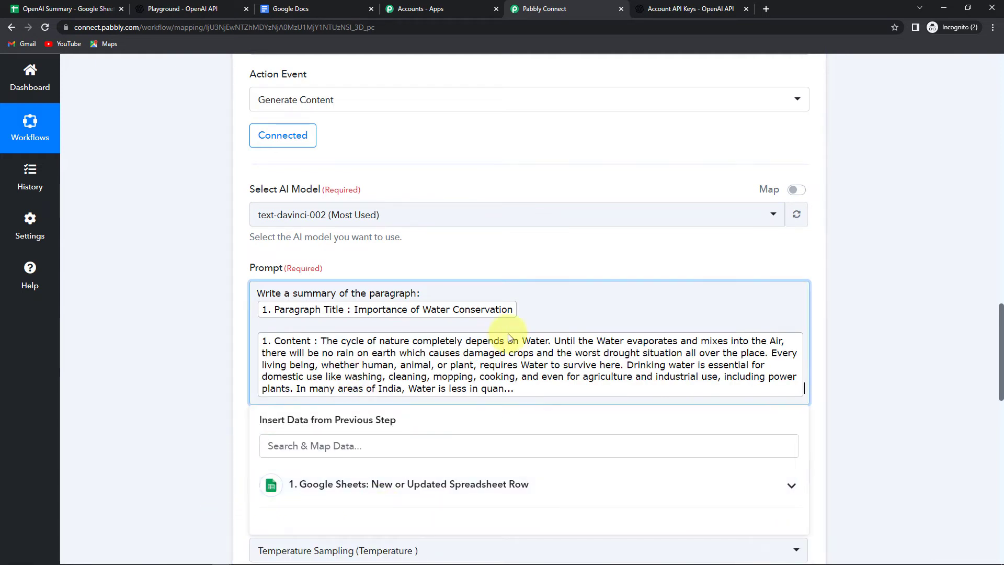
scroll(511, 330, down, 3)
click(159, 305)
Step: Set Max Tokens to 150 for the OpenAI action
scroll(159, 306, down, 2)
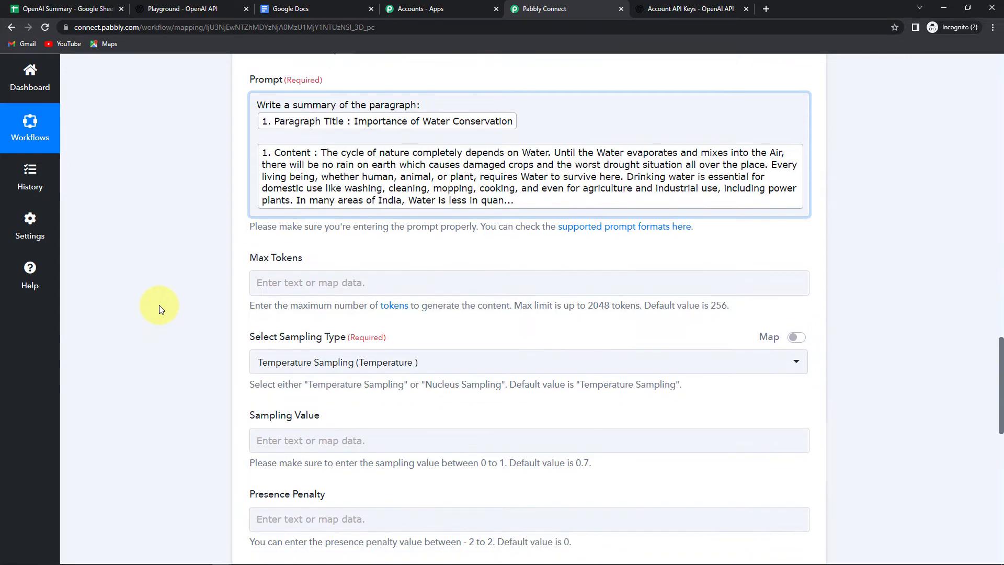
click(291, 209)
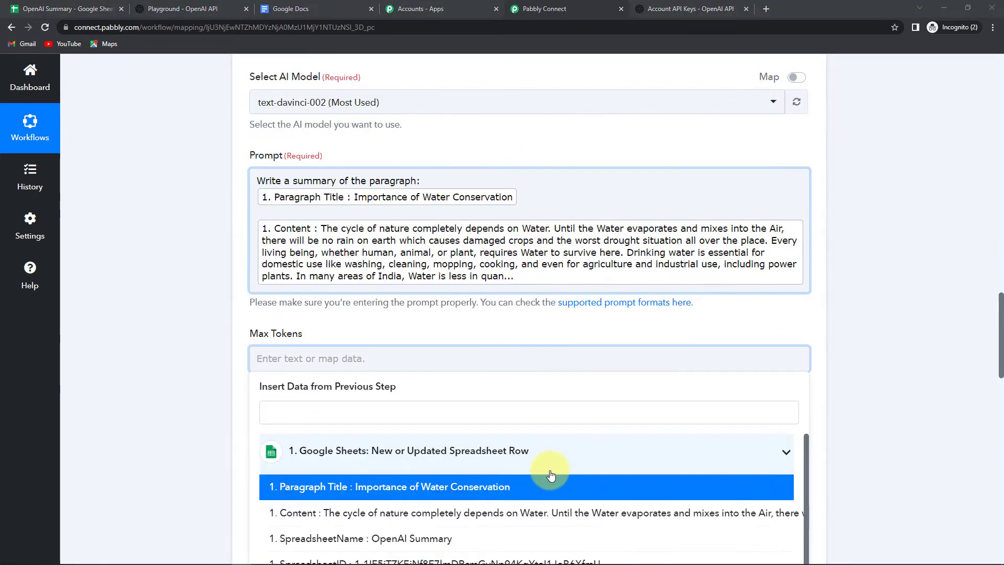
click(358, 416)
click(282, 358)
text(150)
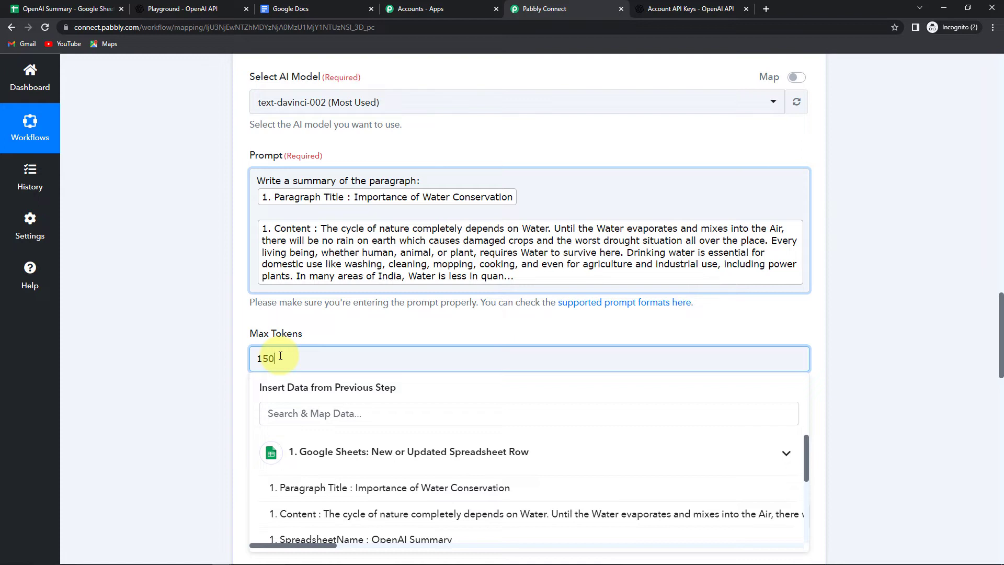
click(131, 375)
Step: Check the sampling type options, keep Temperature Sampling, and set the Sampling Value to 0.7
scroll(131, 372, down, 3)
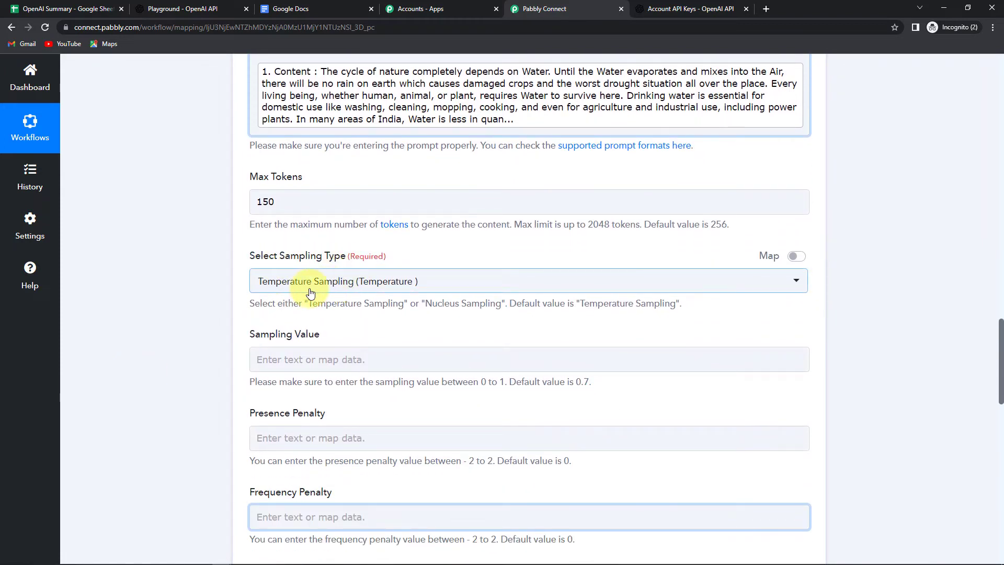
click(310, 285)
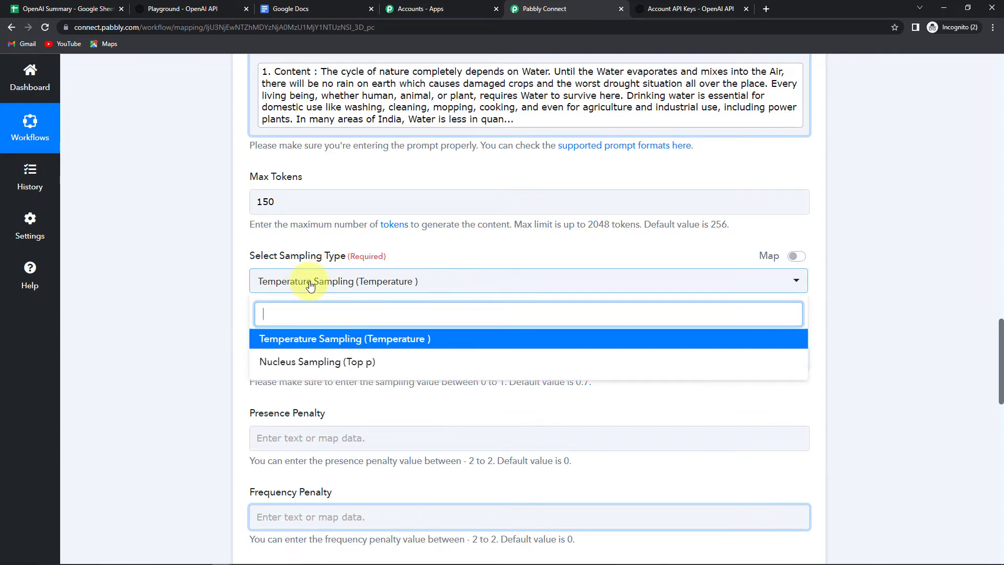
click(212, 315)
scroll(213, 315, down, 2)
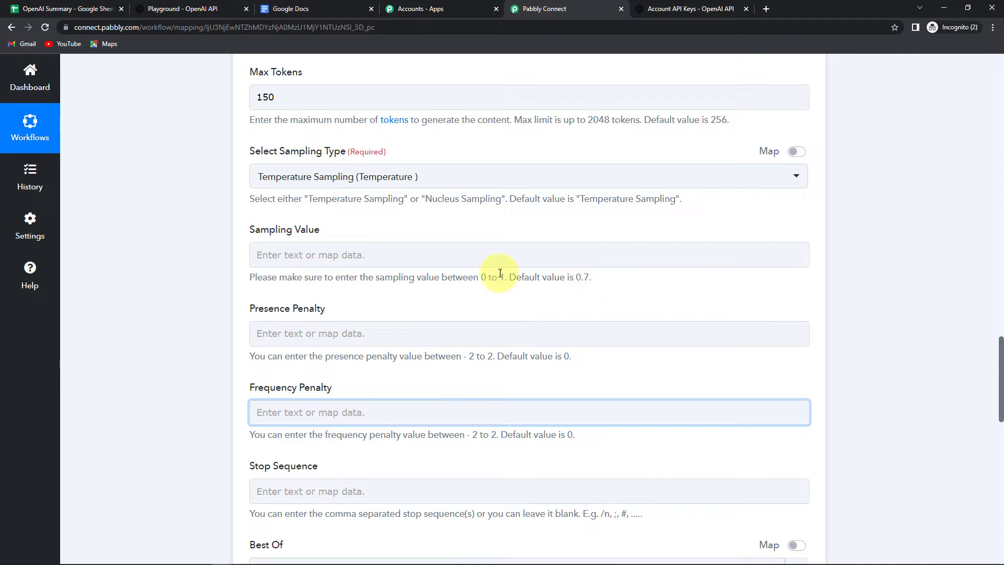
click(380, 255)
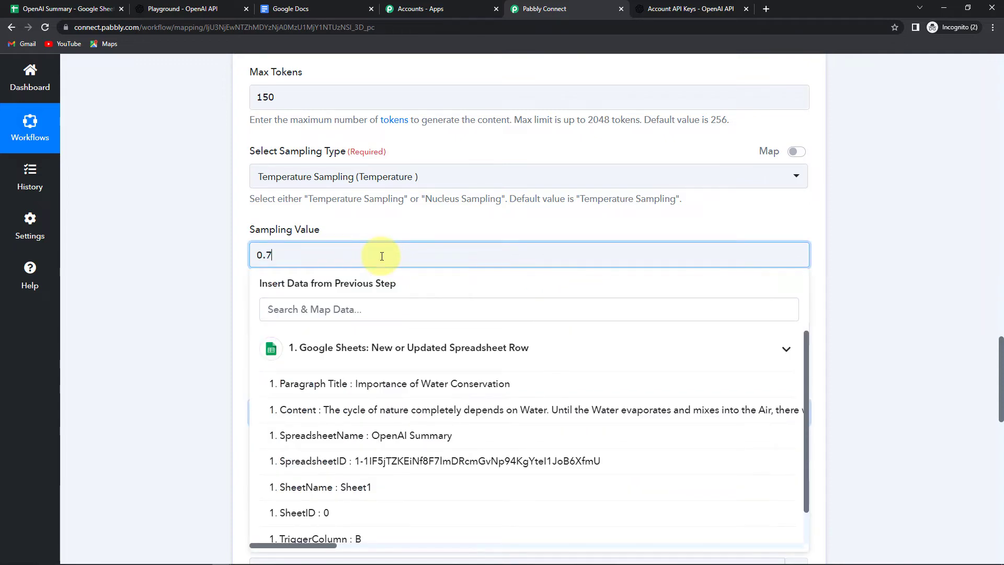
click(170, 273)
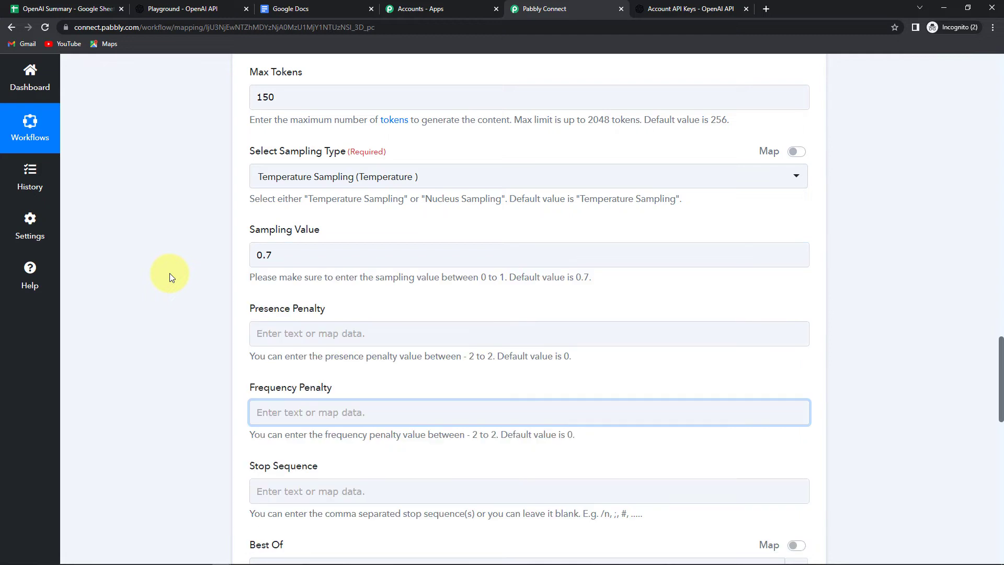
Step: Set both the Presence Penalty and the Frequency Penalty of the OpenAI action to 1
click(303, 333)
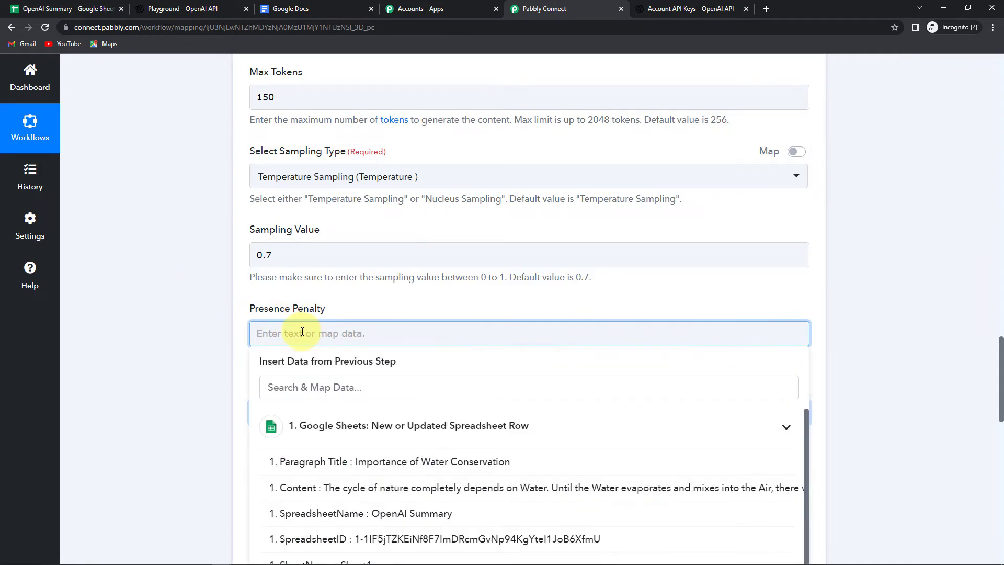
text(1)
click(212, 331)
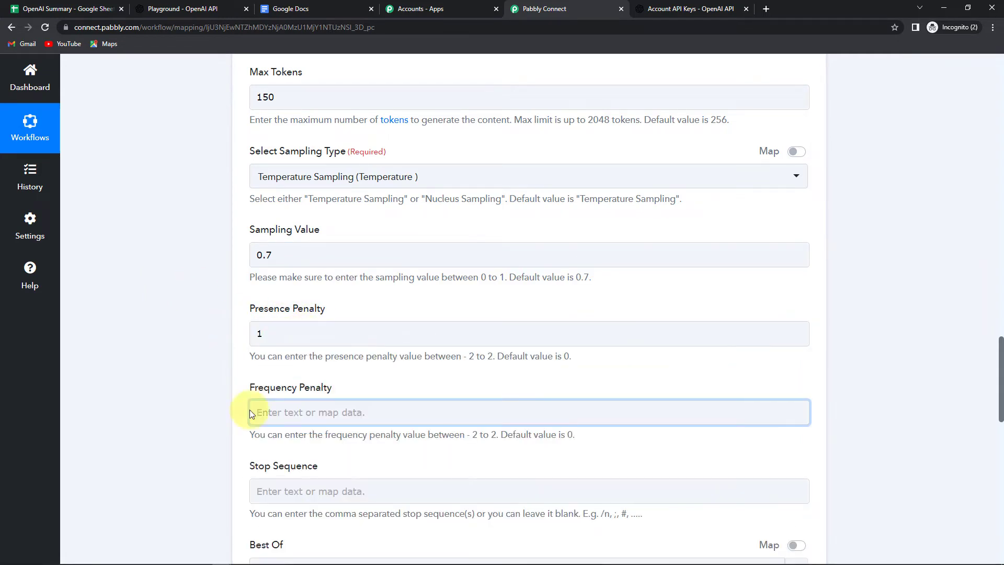
click(252, 412)
text(1)
click(224, 424)
Step: Set the Stop Sequence to "//##" and Best Of to 3
click(268, 491)
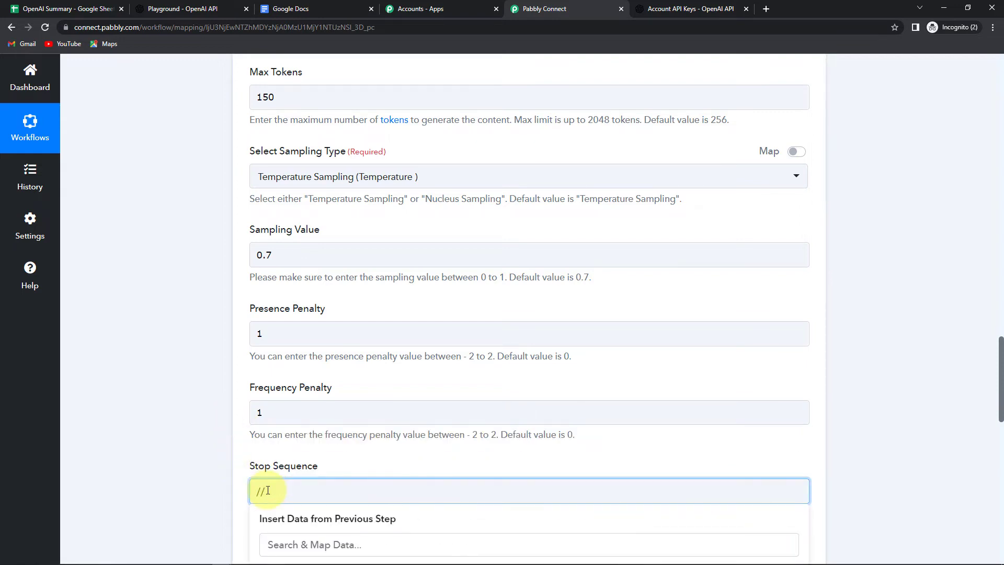
scroll(277, 461, down, 5)
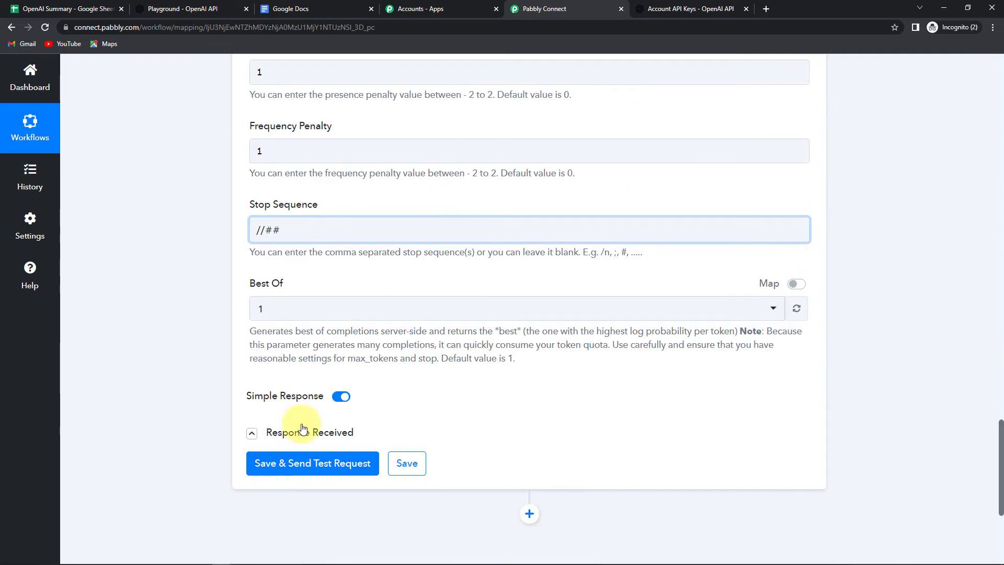
click(261, 309)
click(276, 418)
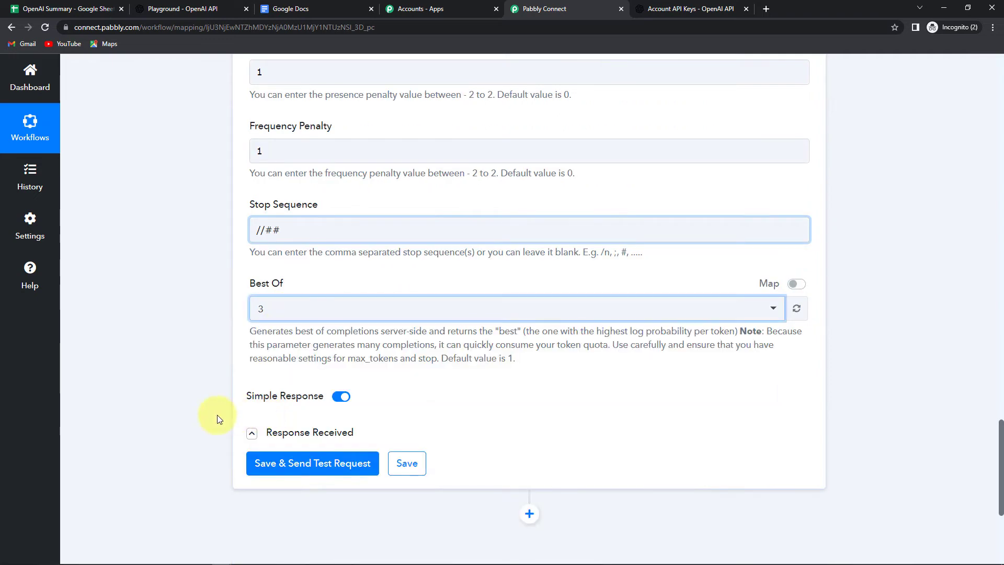
Step: Save the OpenAI action, send a test request, and enlarge the Choices 0 Text field to read the full summary
click(291, 468)
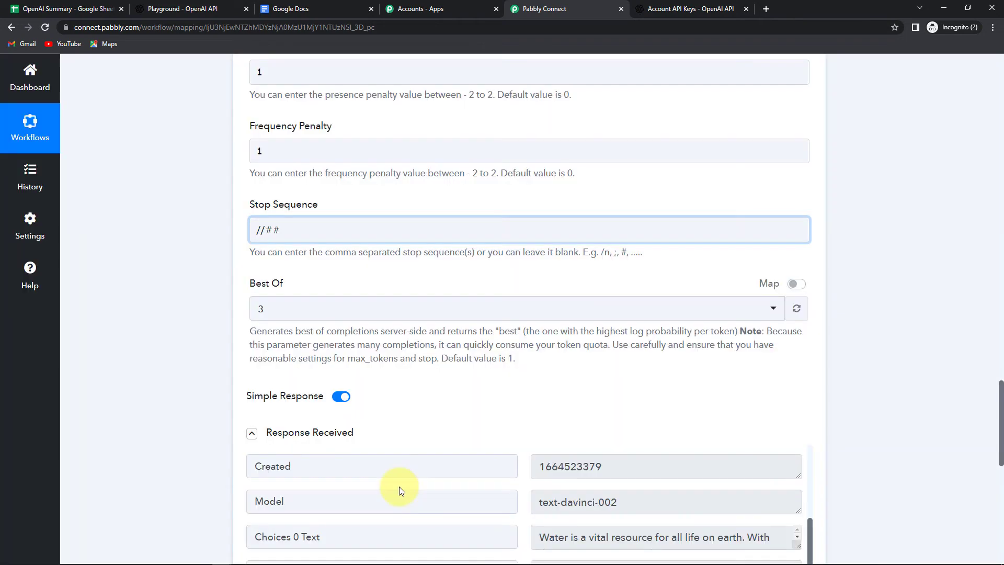
scroll(399, 486, down, 4)
scroll(453, 457, down, 1)
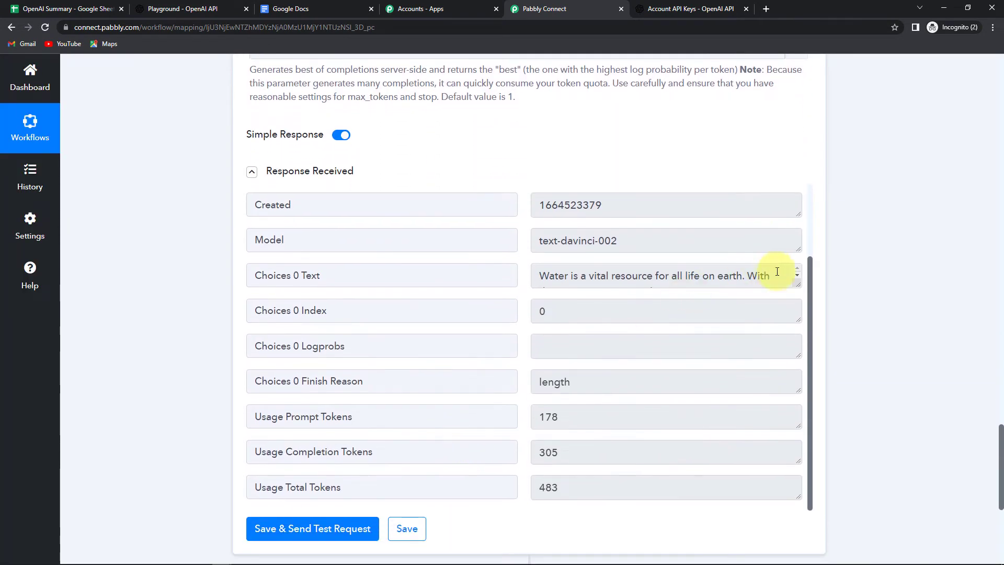
drag(800, 287, 818, 552)
scroll(753, 441, down, 2)
scroll(746, 441, up, 2)
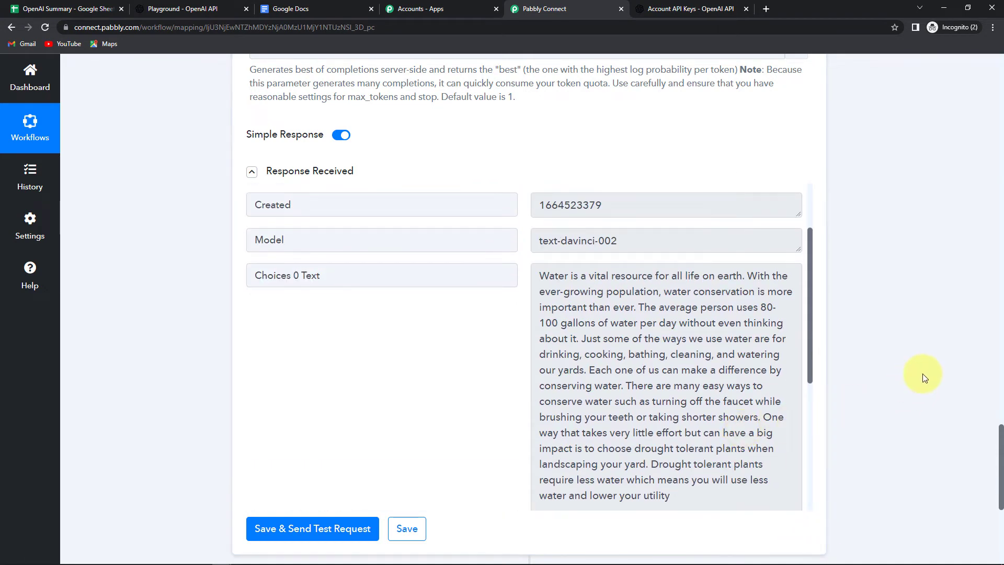
scroll(922, 374, down, 5)
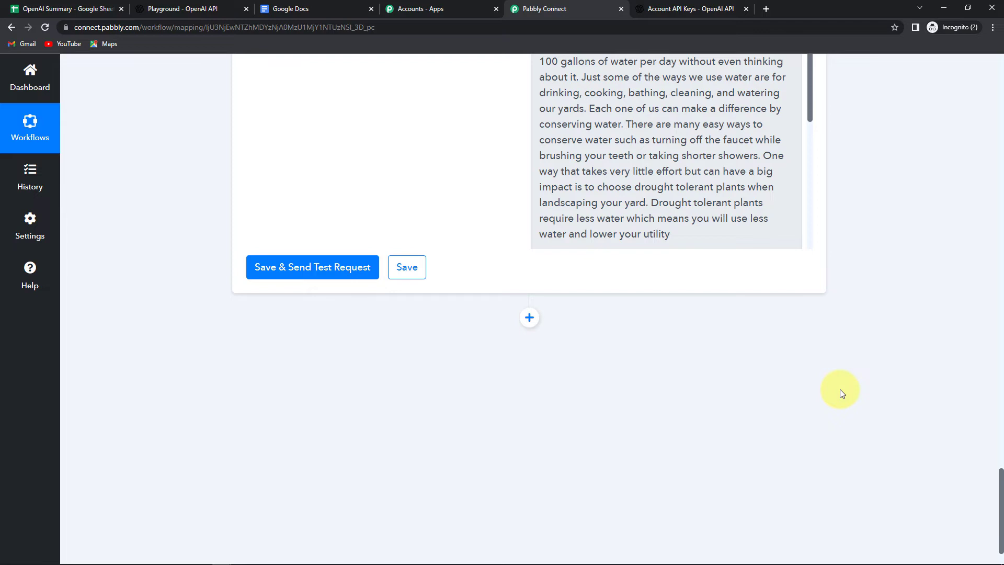
Step: Add a new action step using Google Docs with the action event Create a Blank Document
click(529, 317)
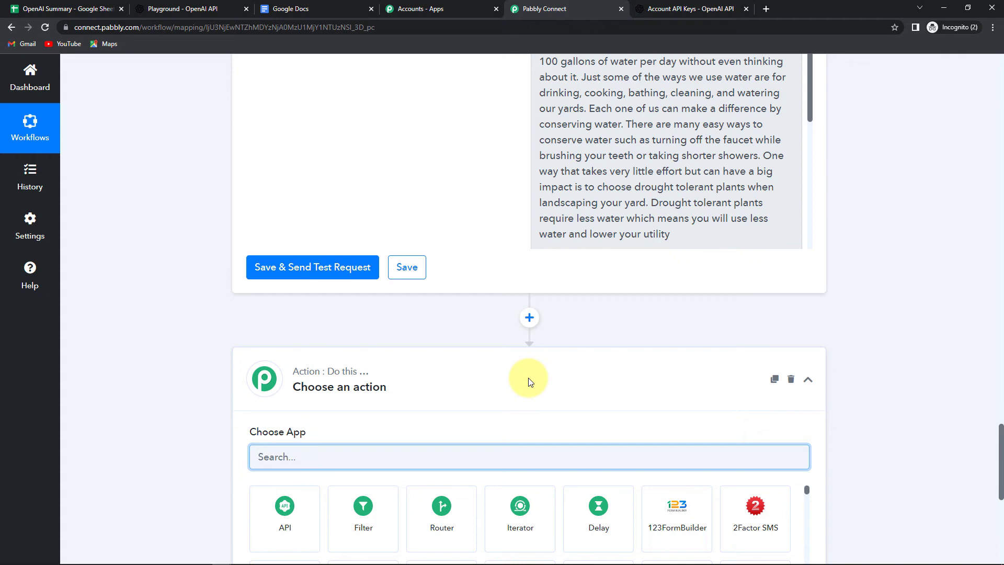
scroll(445, 384, down, 1)
text(g)
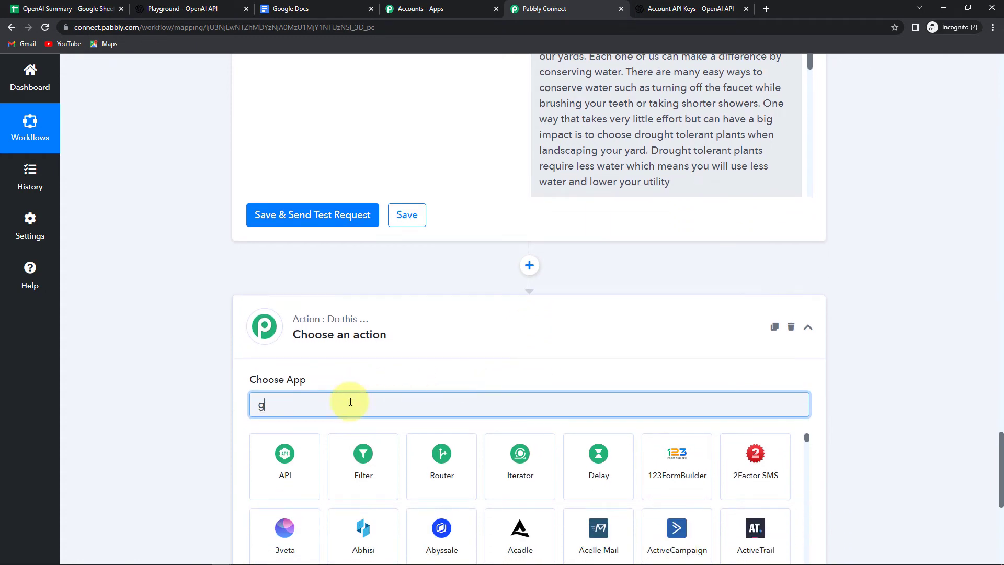
text(oogle)
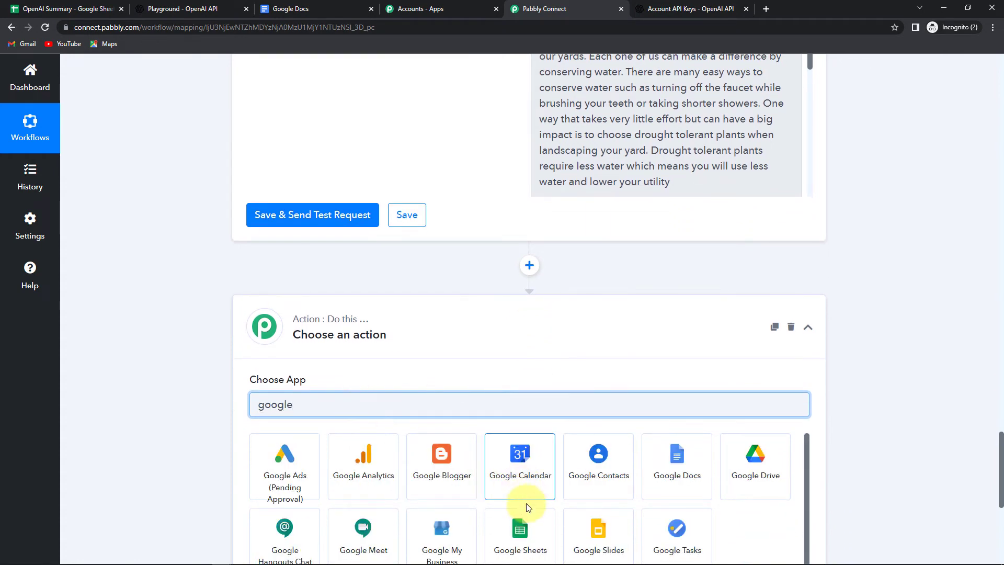
click(674, 470)
click(324, 359)
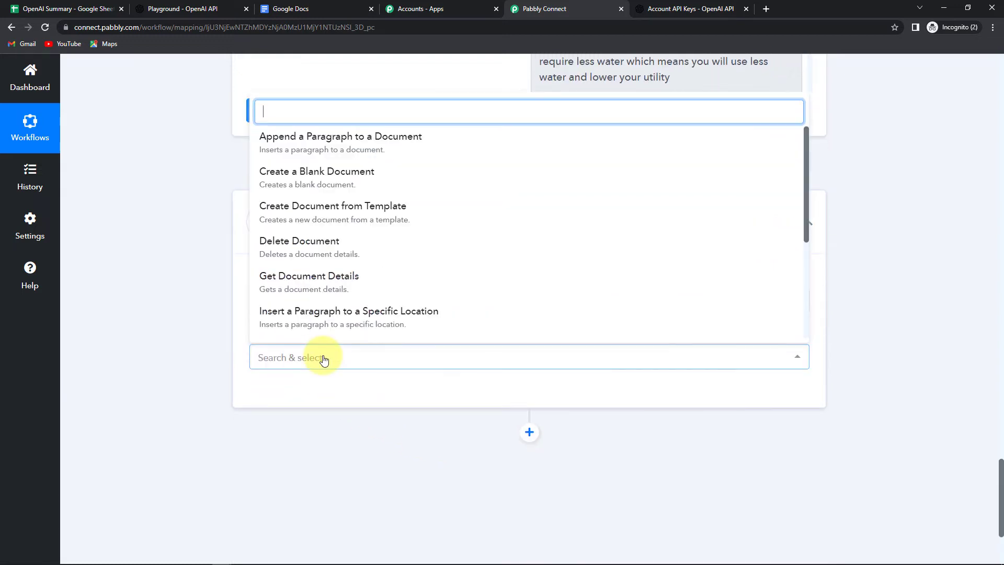
click(336, 178)
Step: Connect the action through a new Google Docs connection and grant Pabbly Connect access to the Google account
click(288, 396)
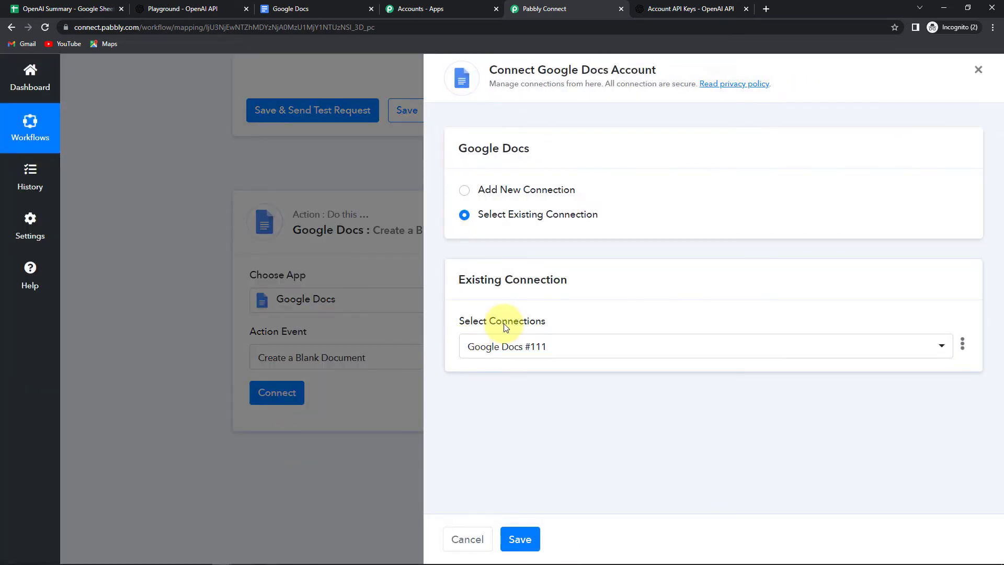
click(466, 195)
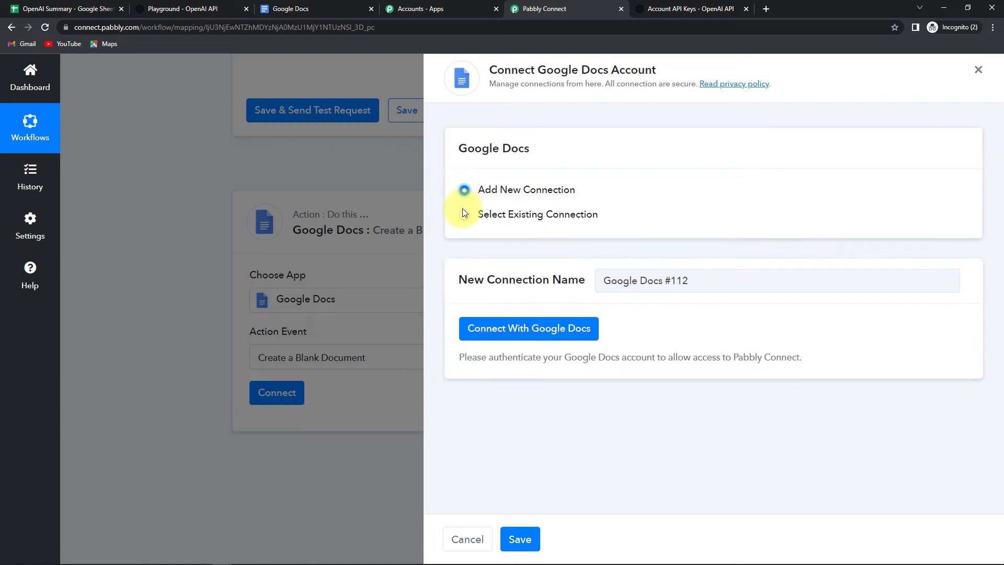
click(550, 329)
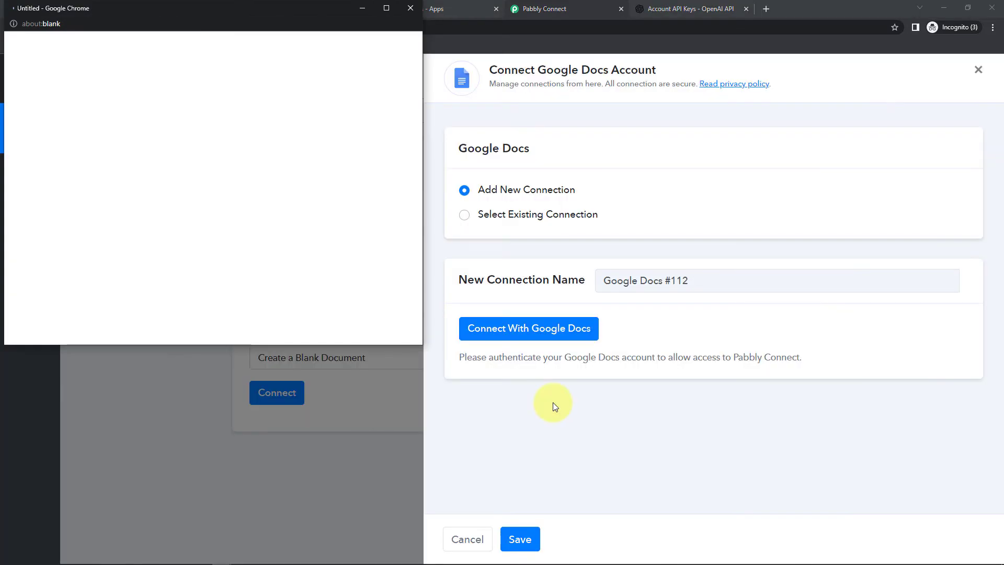
click(235, 200)
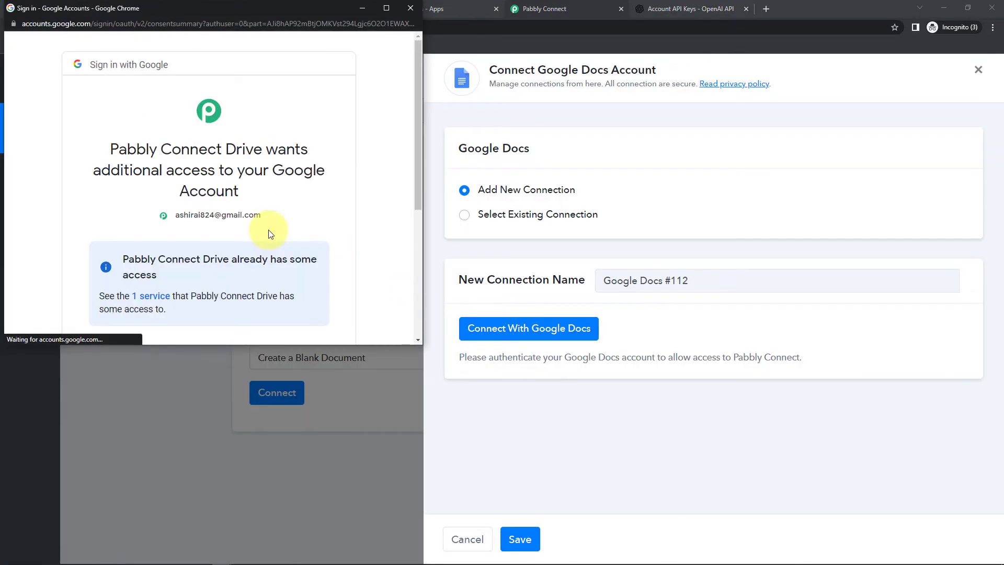
scroll(270, 234, down, 4)
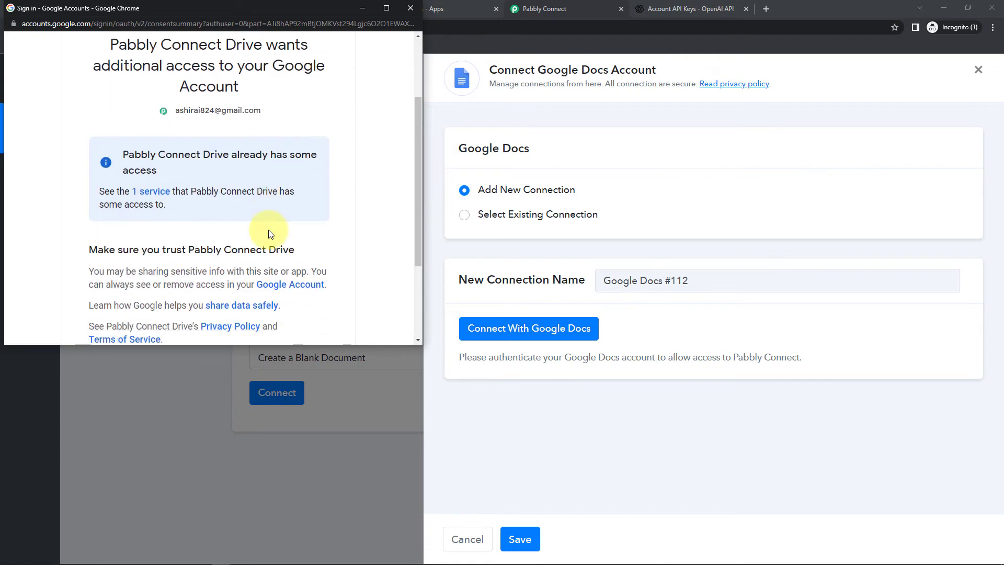
click(268, 273)
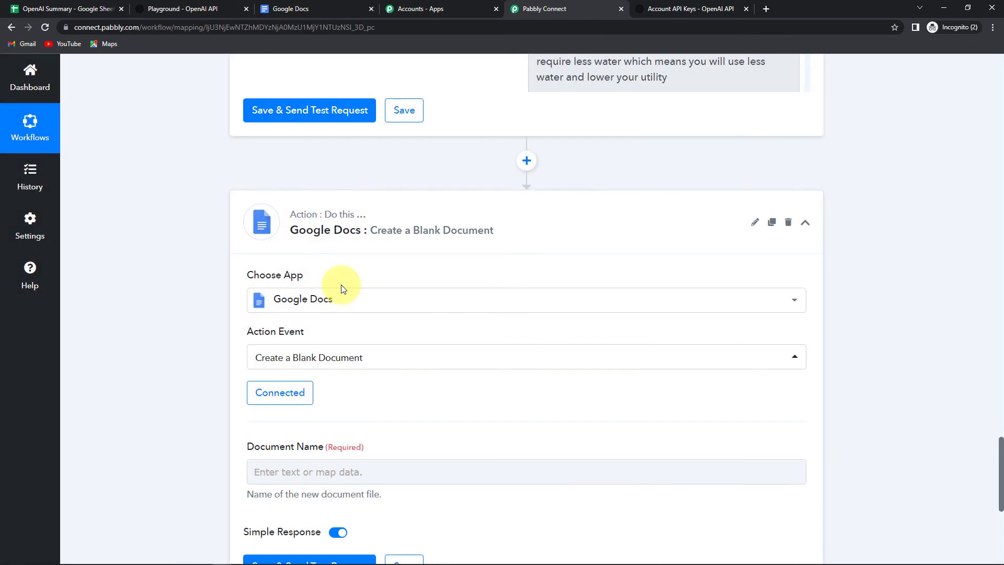
Step: Map the Paragraph Title from the Google Sheets step as the Document Name, then save and send a test request
scroll(341, 285, down, 4)
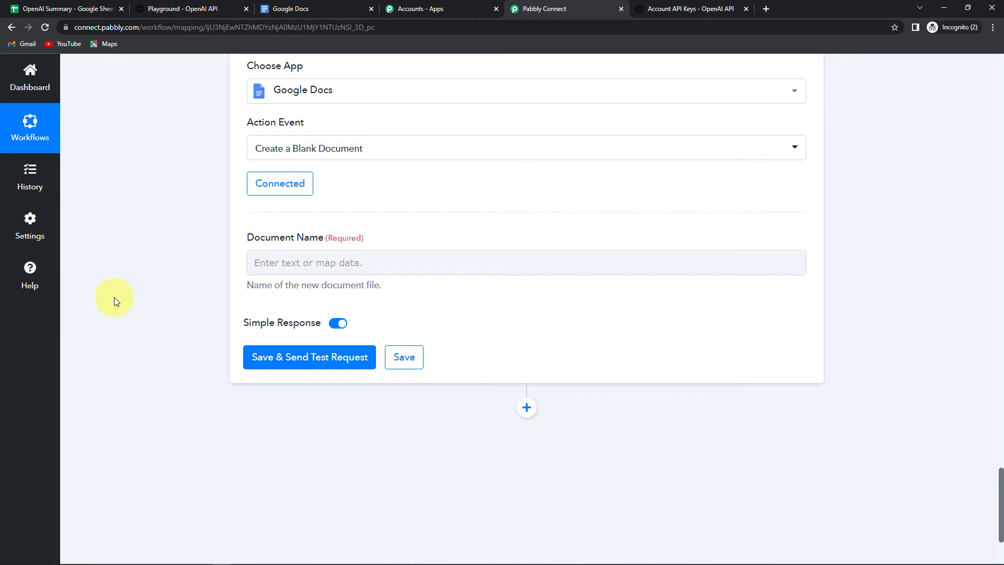
click(261, 263)
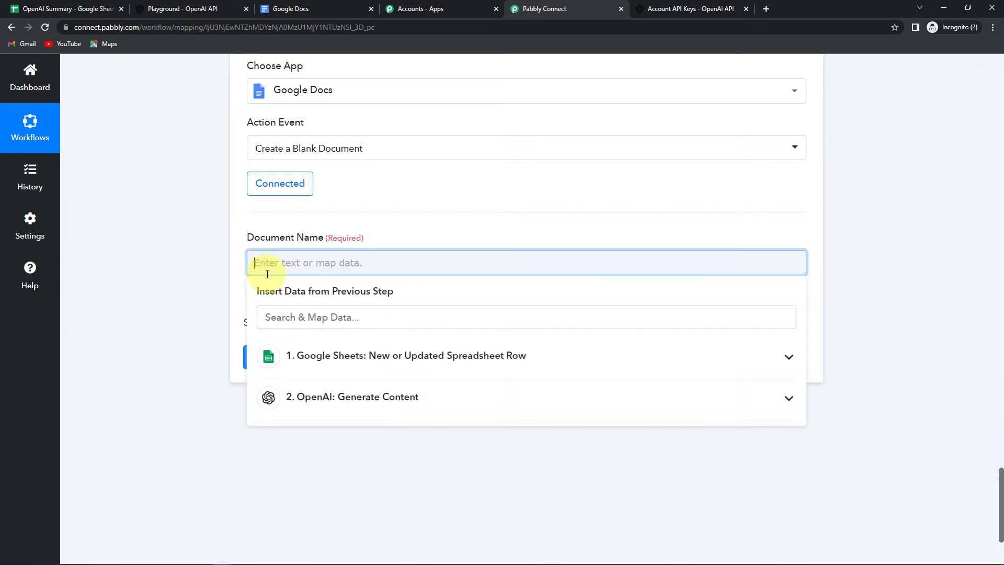
click(329, 360)
click(282, 328)
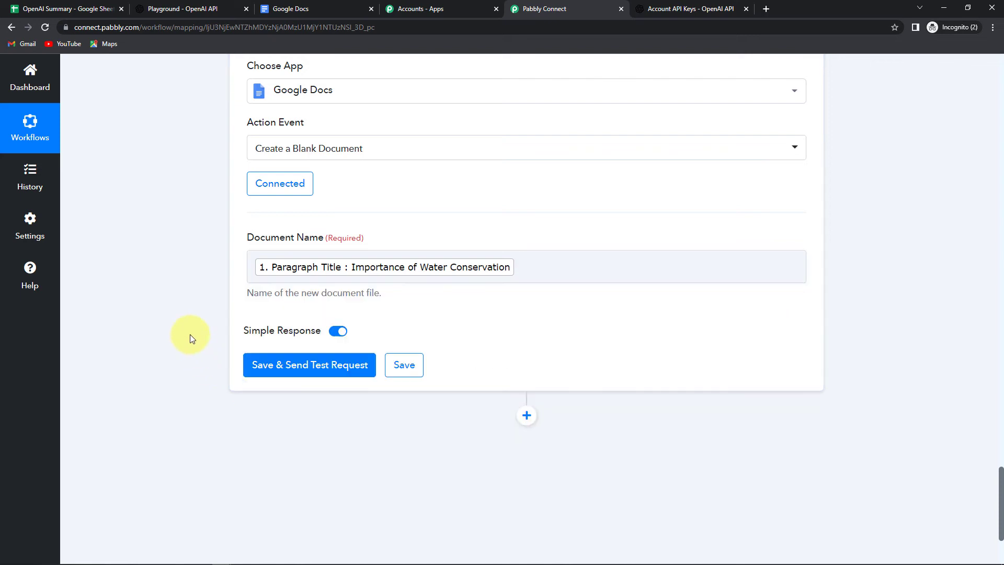
click(274, 373)
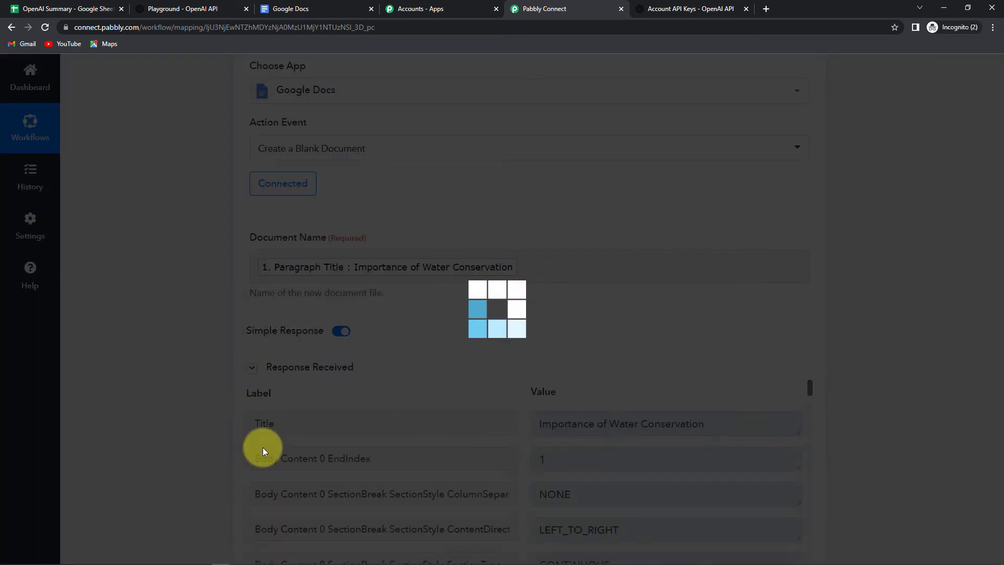
scroll(190, 424, down, 3)
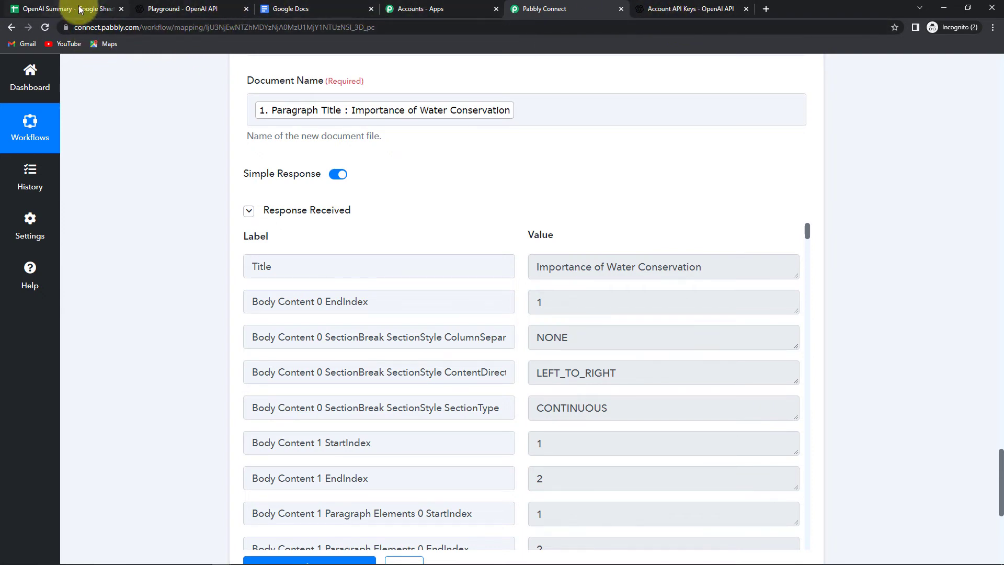
Step: Switch to Google Docs, refresh the document list, and open the new Importance of Water Conservation document
click(324, 9)
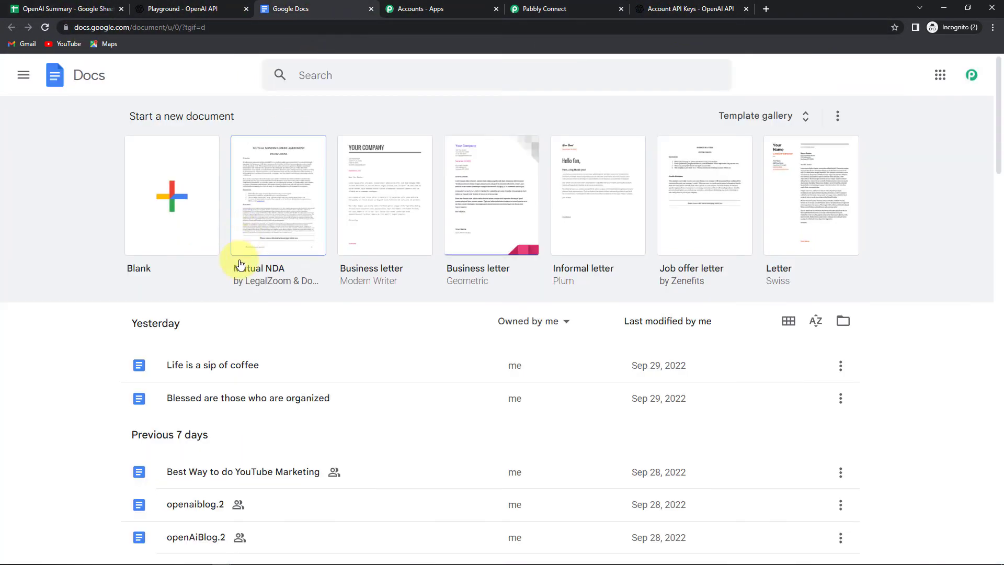
click(45, 27)
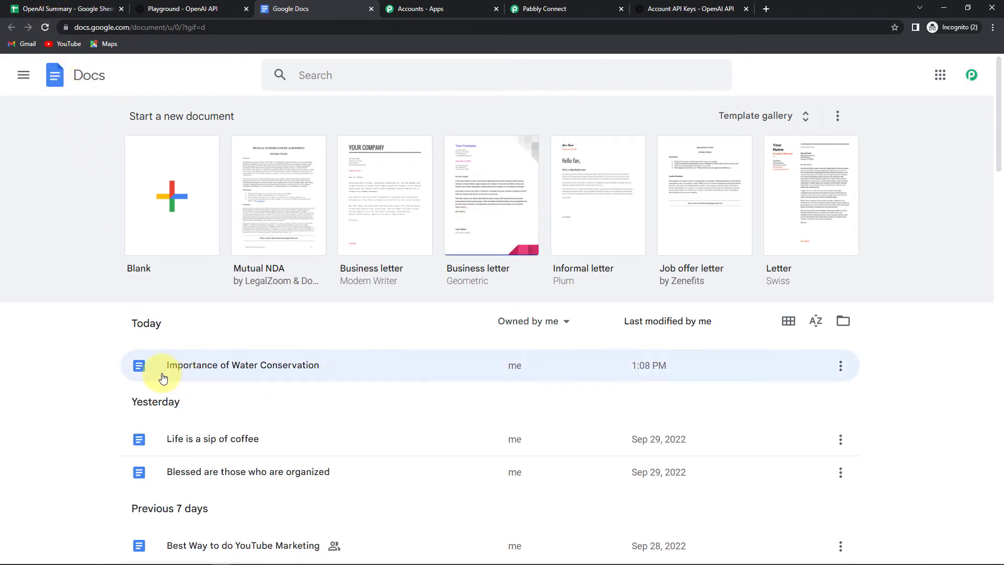
click(291, 368)
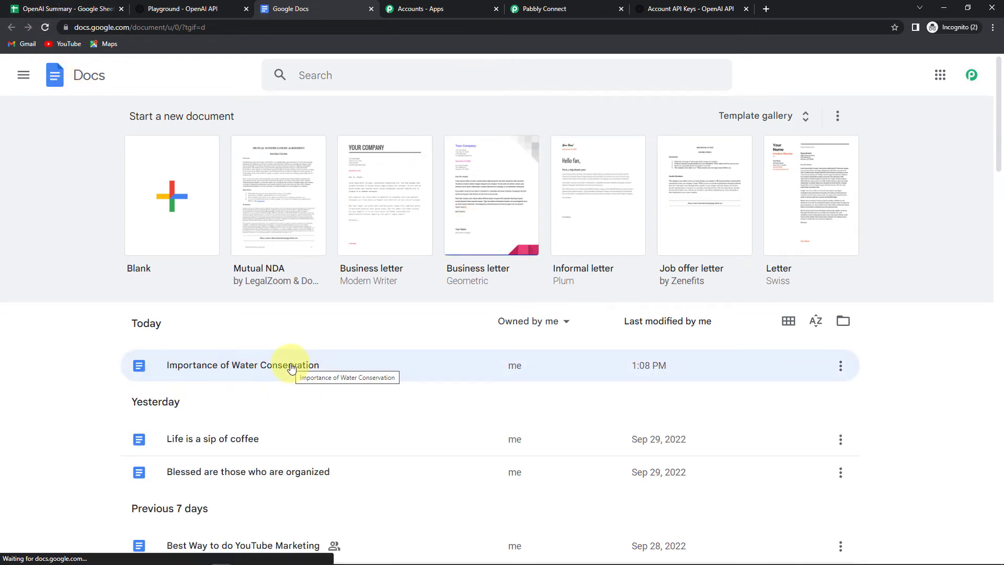
Step: Switch back to Pabbly Connect and find the DocumentId at the end of the blank document action's response
click(562, 8)
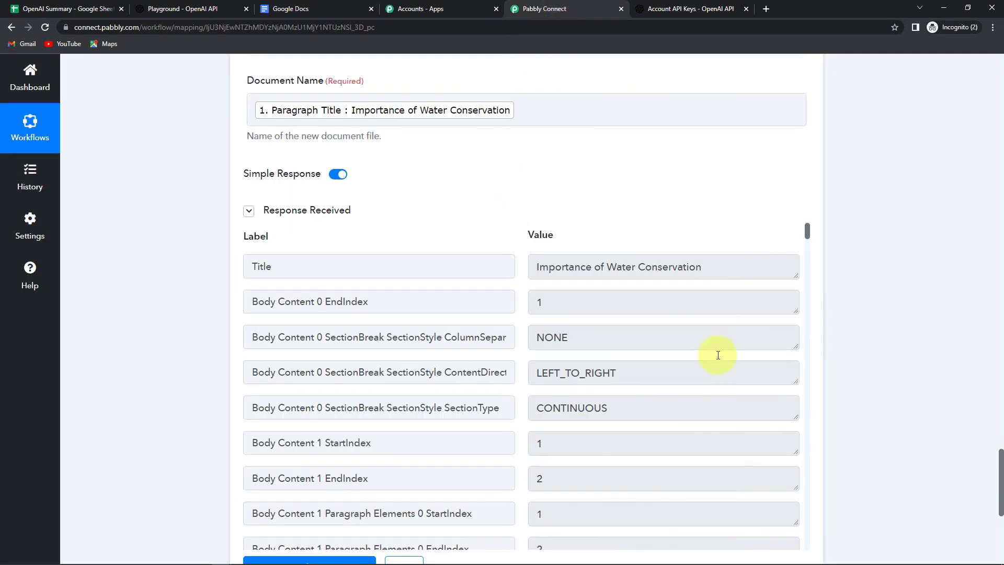
scroll(718, 355, down, 20)
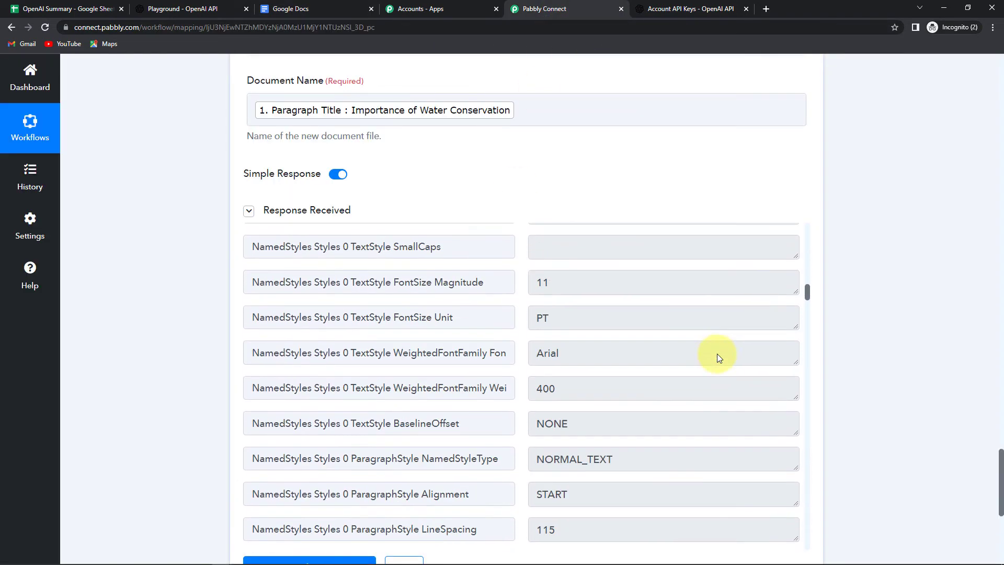
drag(807, 295, 811, 538)
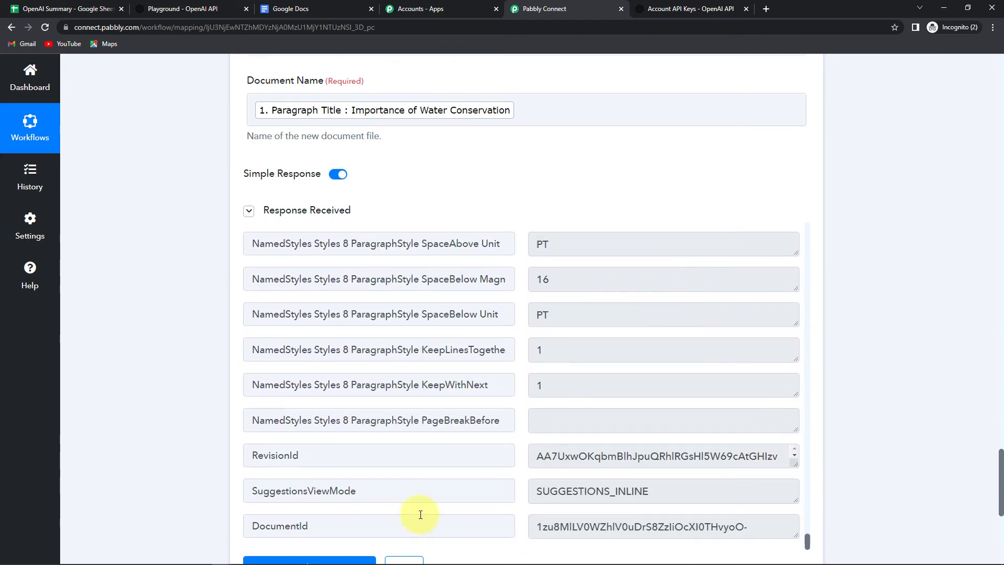
scroll(324, 481, down, 1)
scroll(325, 481, down, 2)
drag(253, 417, 773, 425)
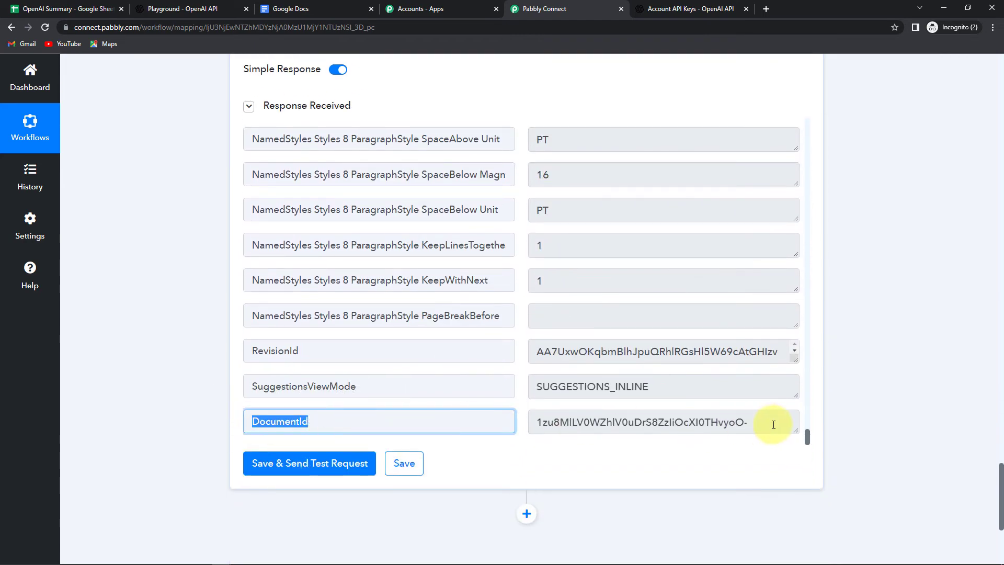
click(938, 385)
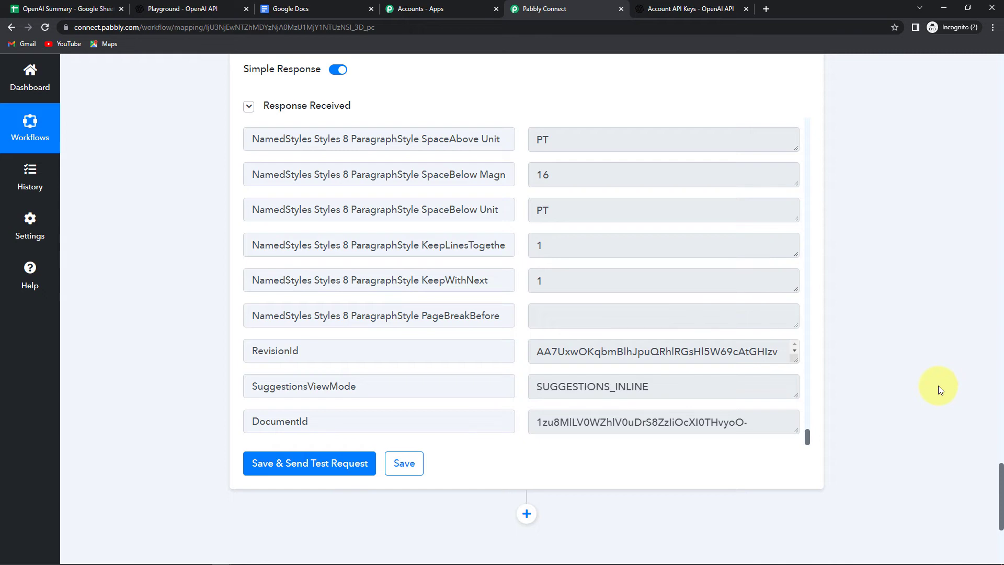
Step: Add a Google Docs action with the event Append a Paragraph to a Document, using the existing connection Google Docs #112
scroll(769, 355, down, 4)
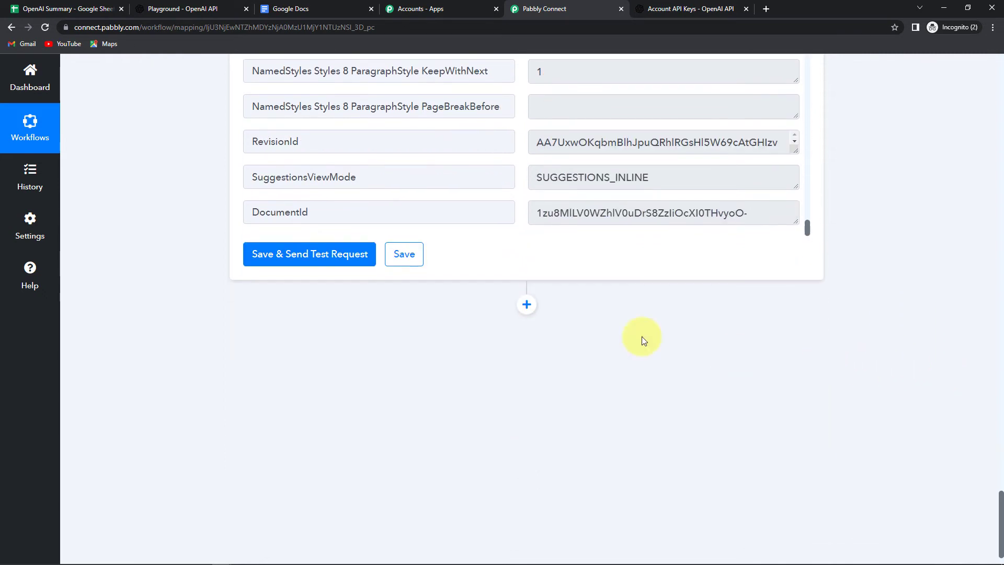
click(527, 305)
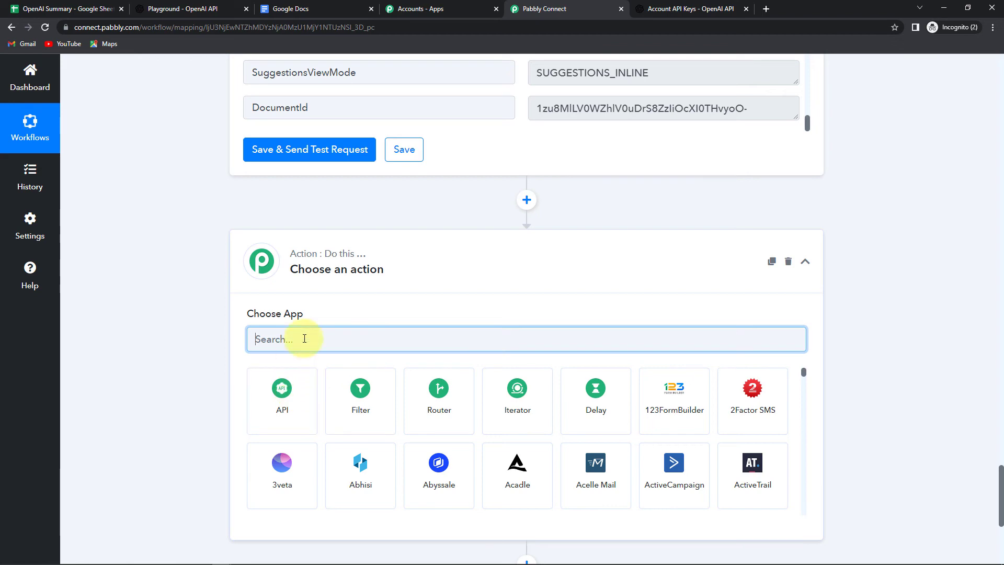
text(google)
click(674, 403)
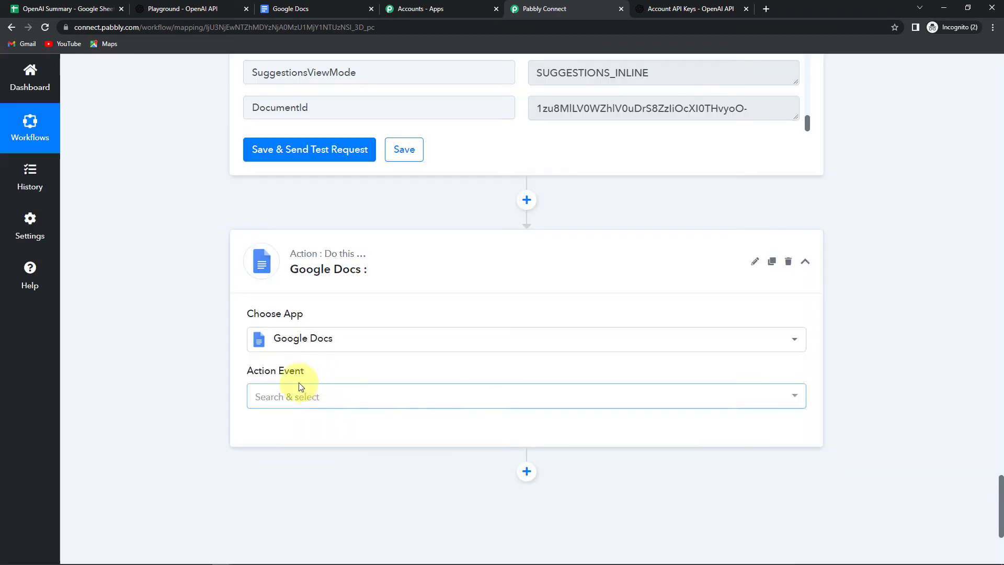
click(297, 397)
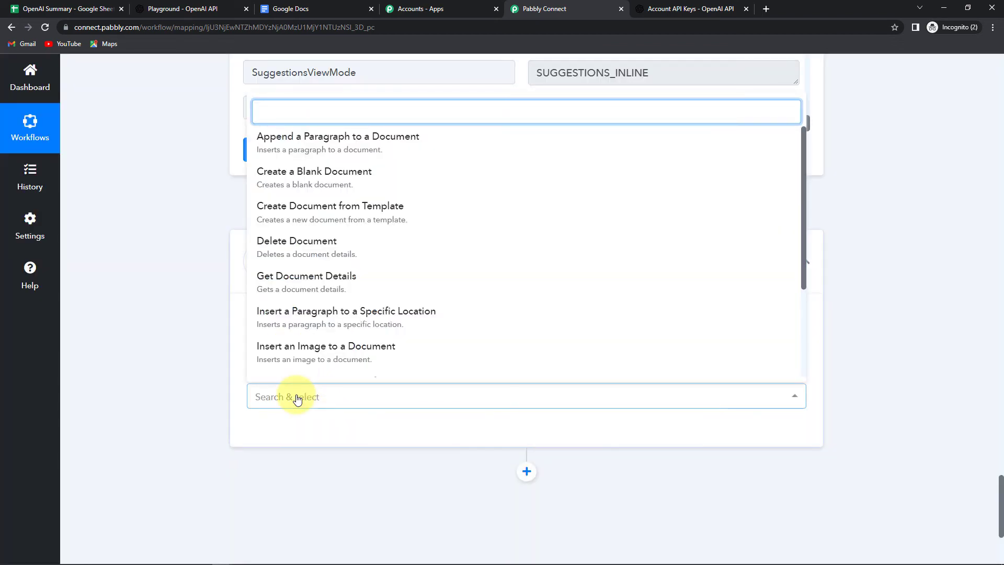
click(317, 152)
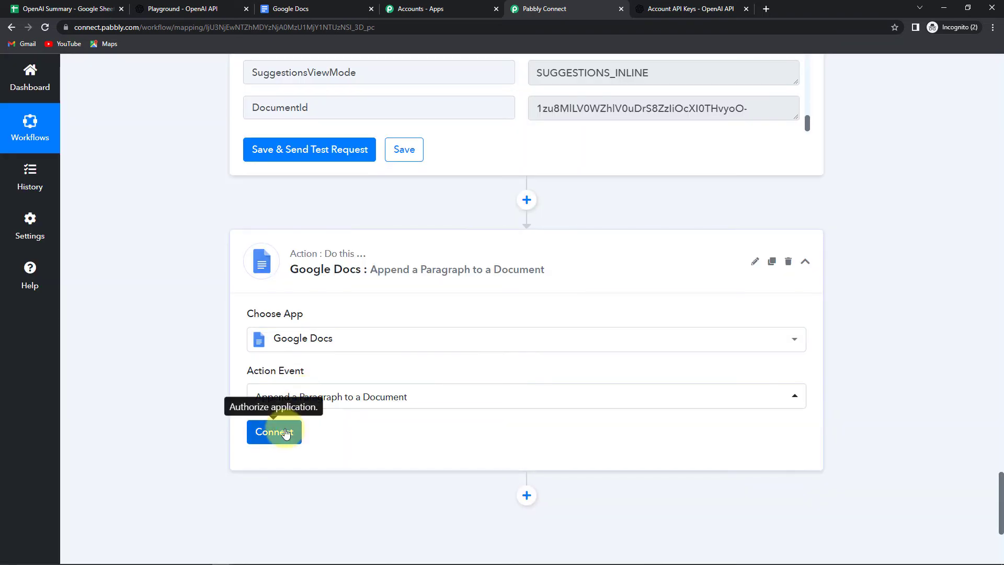
click(287, 428)
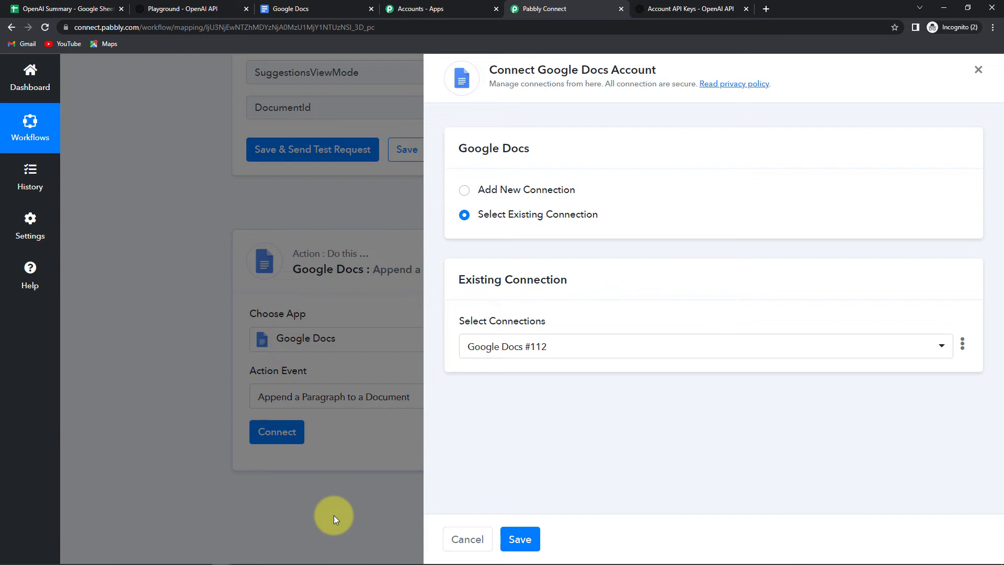
click(520, 540)
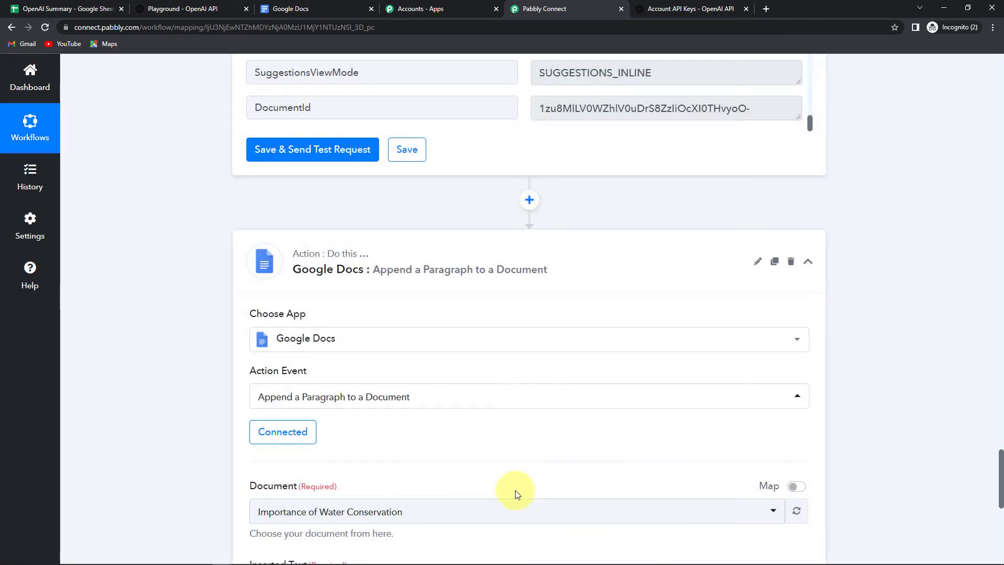
Step: Enable mapping for the Document field and replace its value with the DocumentId from the Create a Blank Document step
scroll(498, 446, down, 5)
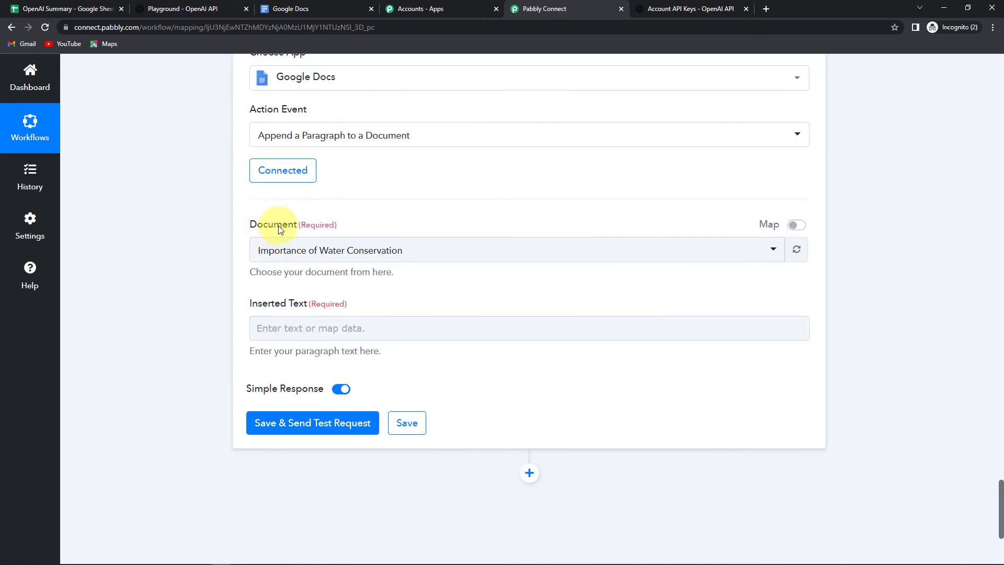
click(797, 225)
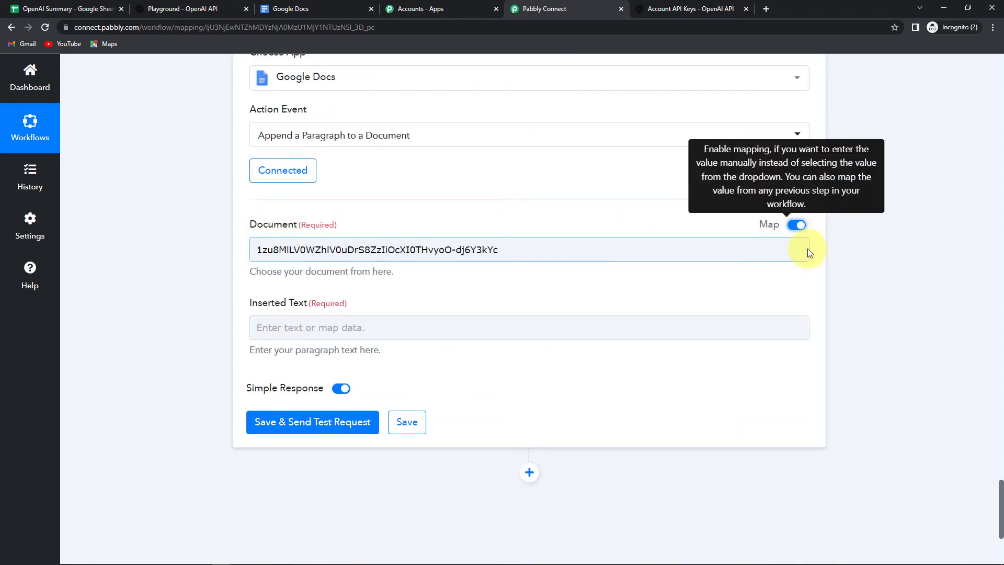
drag(572, 251, 0, 269)
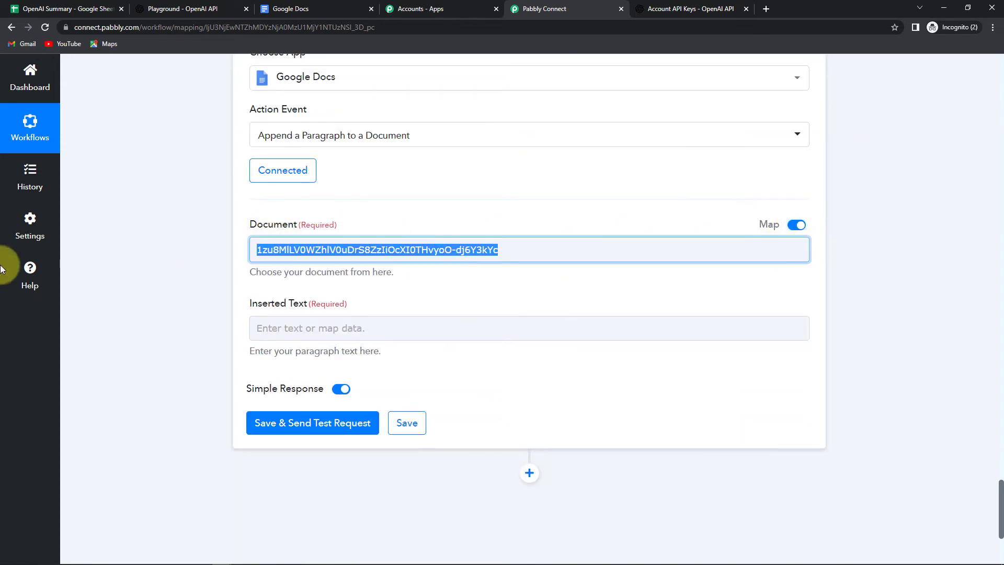
key(BackSpace)
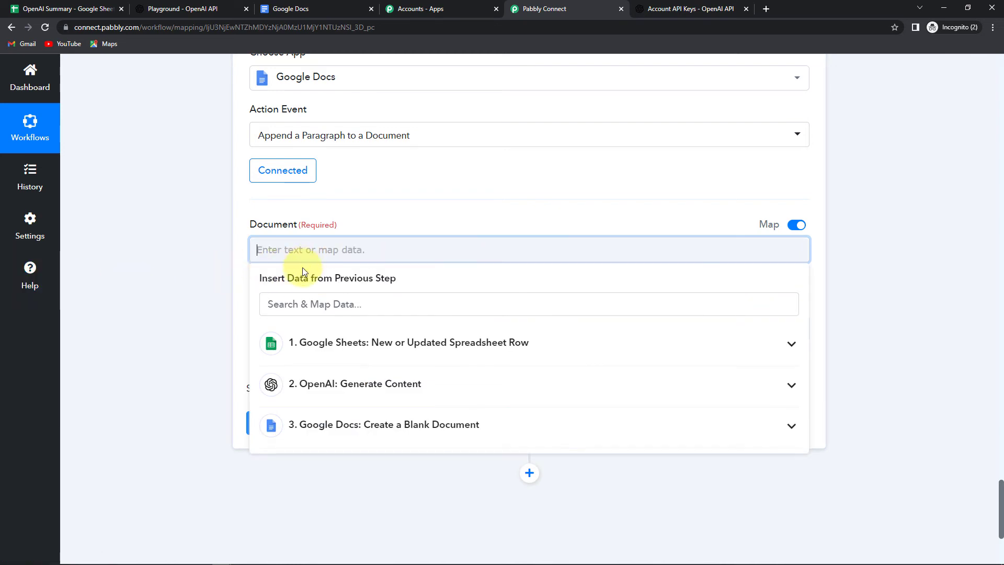
click(348, 430)
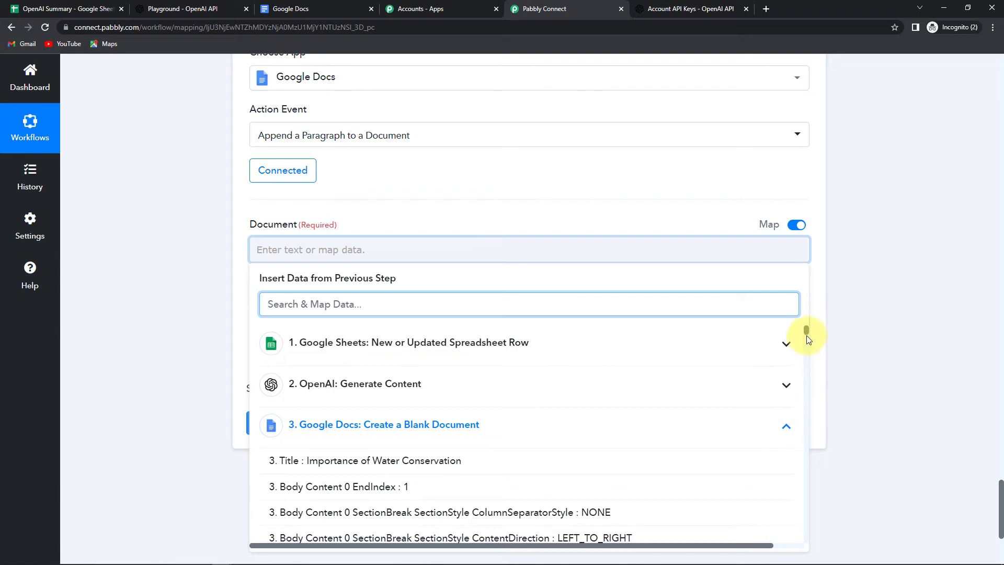
drag(808, 329, 807, 539)
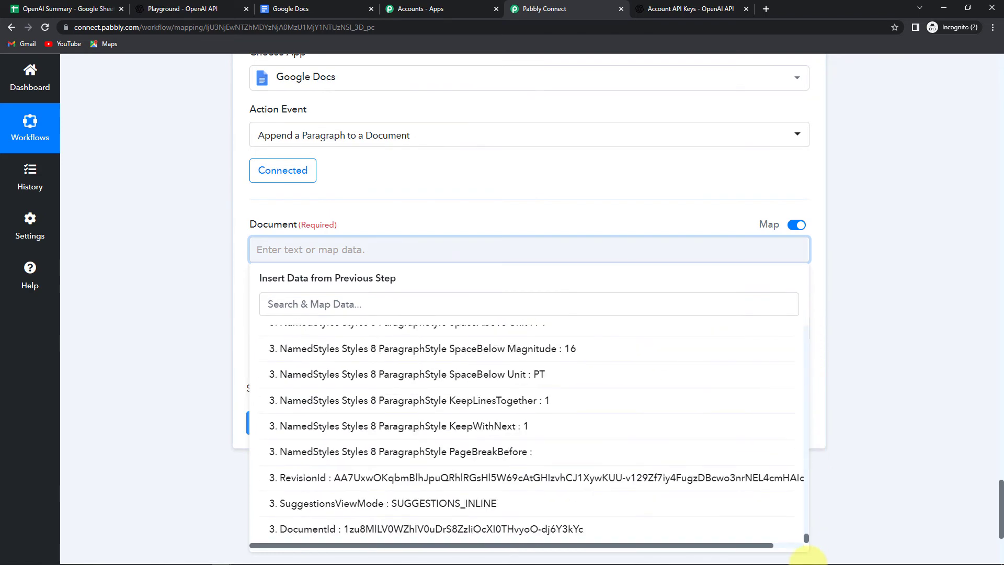
click(405, 530)
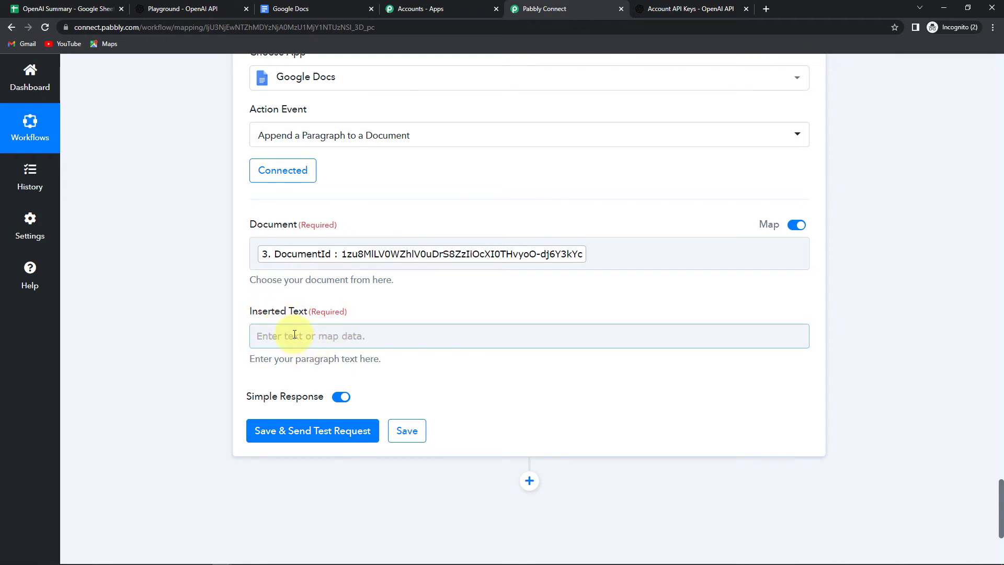
Step: Map the Paragraph Title from the Google Sheets step into the Inserted Text field
scroll(295, 334, up, 1)
click(269, 388)
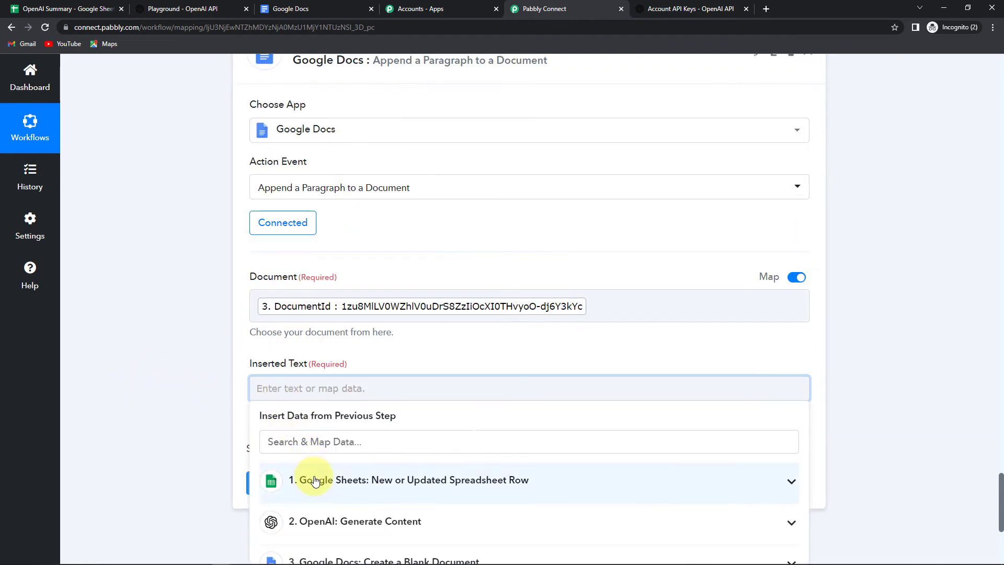
click(314, 481)
click(448, 514)
scroll(568, 309, down, 2)
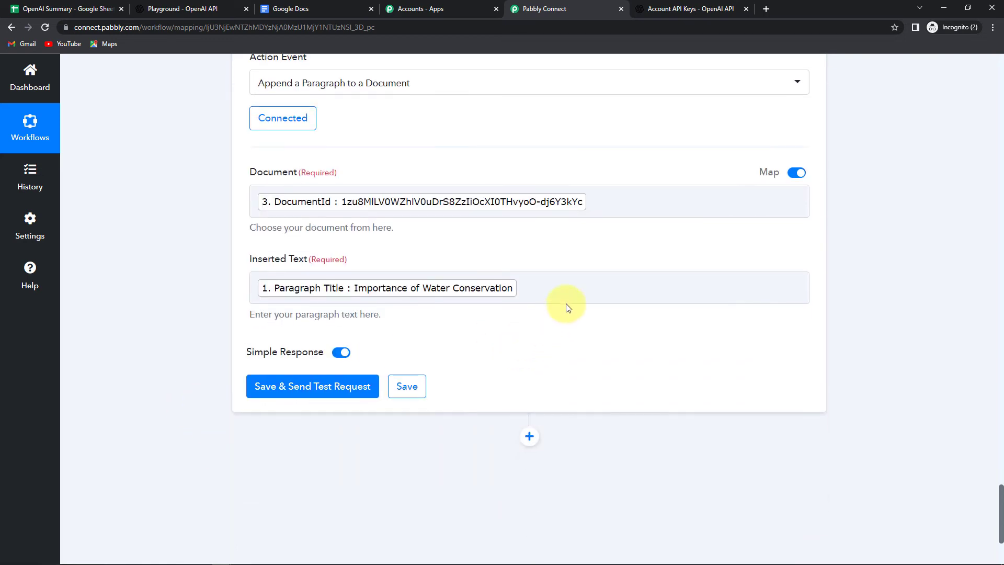
Step: Add OpenAI's Choices 0 Text on a new line of the Inserted Text, then save and send a test request
click(555, 285)
key(Return)
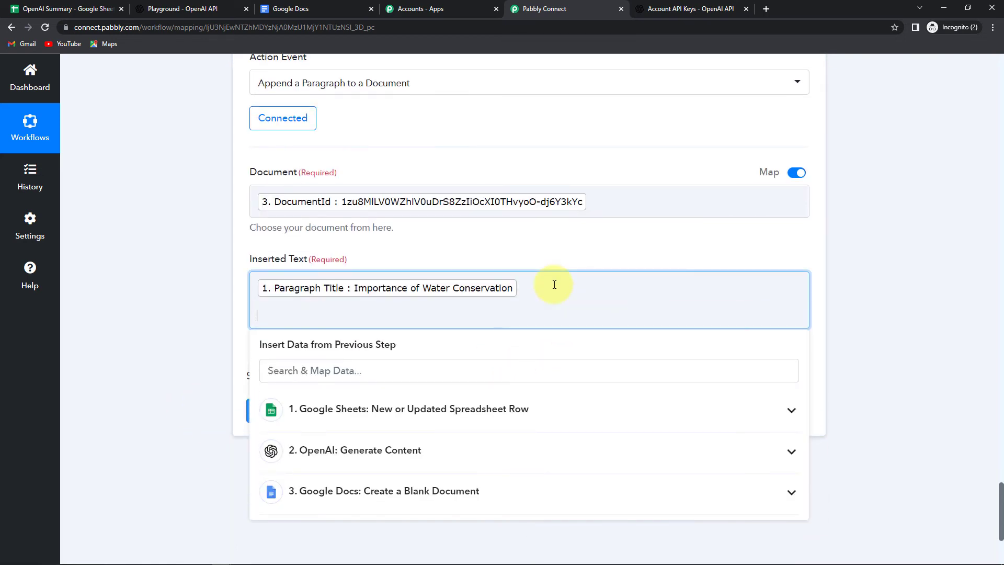
click(347, 451)
scroll(361, 468, down, 3)
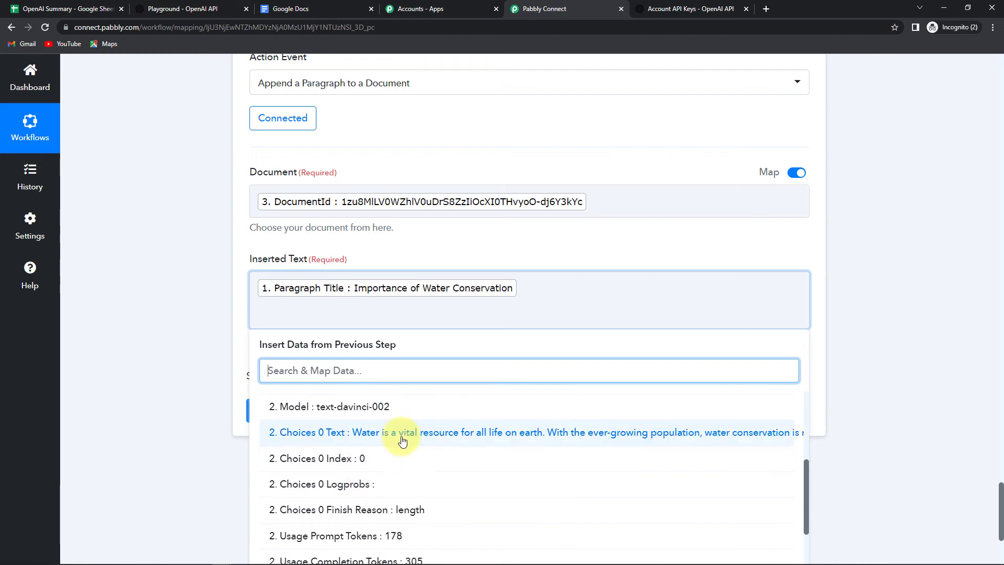
click(402, 441)
click(190, 417)
scroll(189, 416, down, 2)
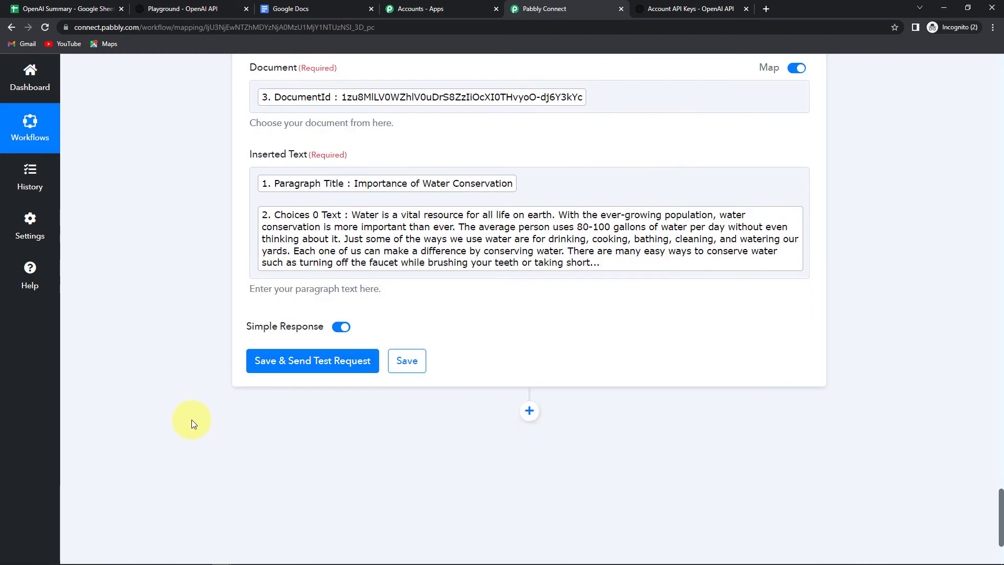
click(307, 361)
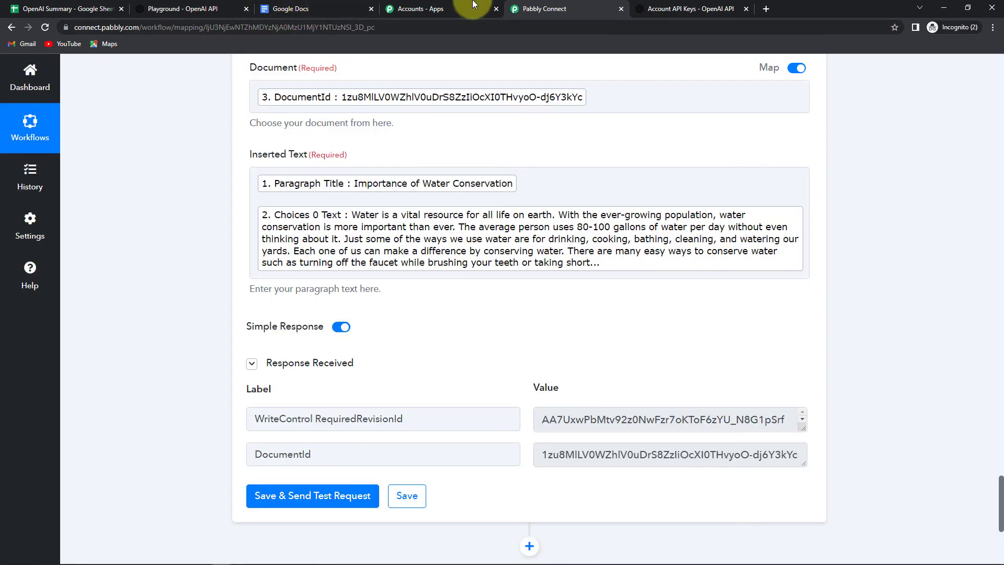
Step: Switch to Google Docs, reload, and check the title and appended summary in the Importance of Water Conservation document
click(323, 10)
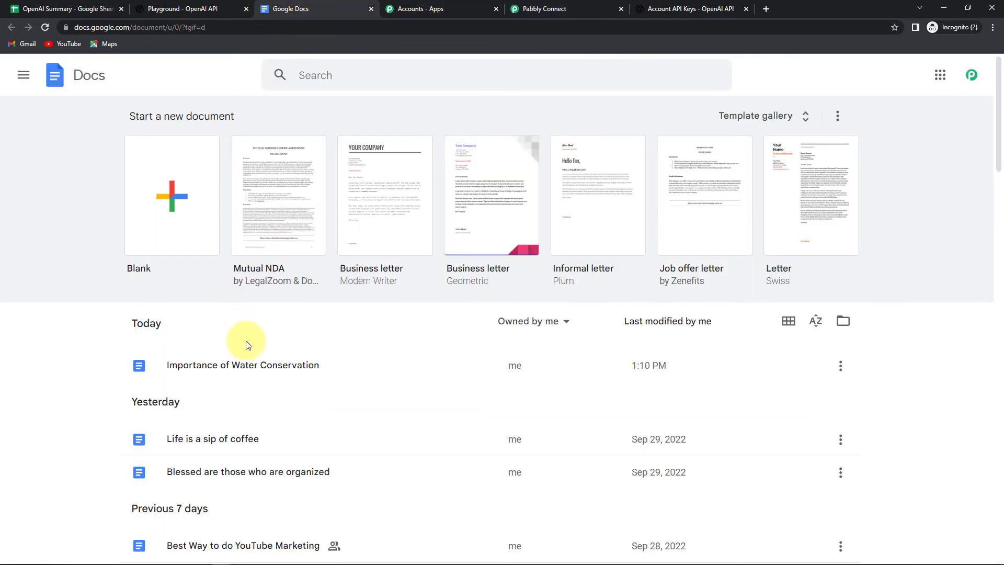
click(45, 27)
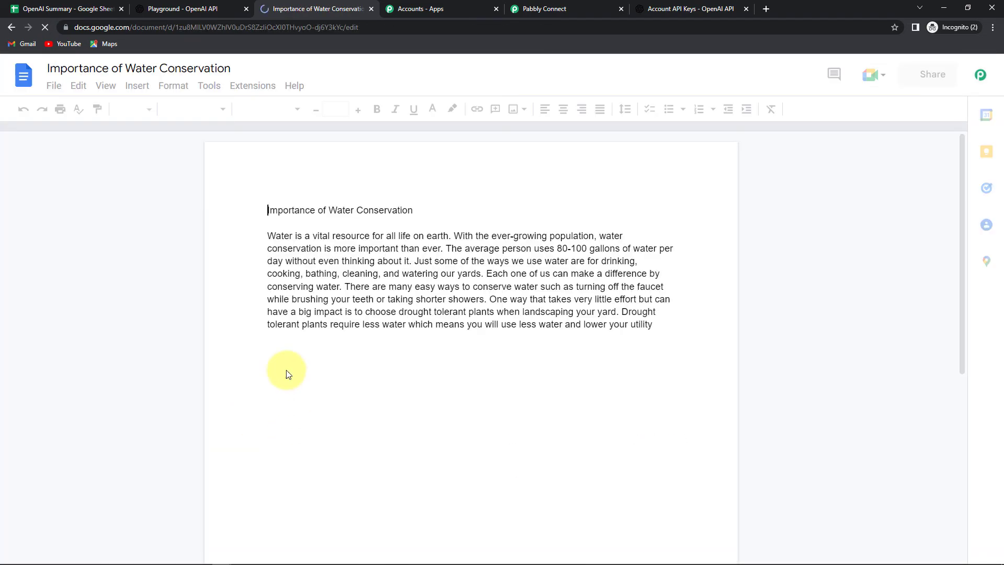
drag(267, 209, 436, 209)
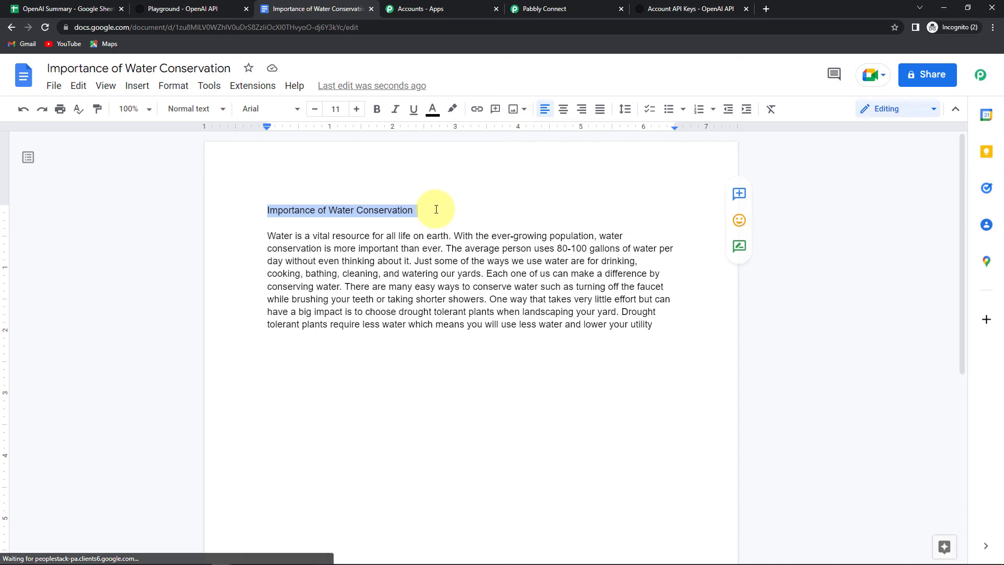
drag(266, 235, 666, 325)
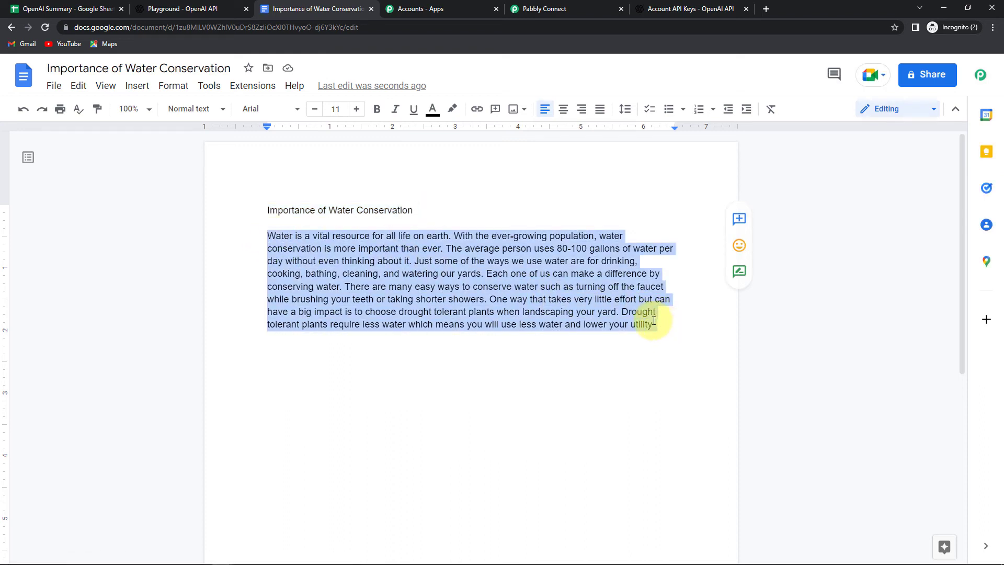
click(654, 322)
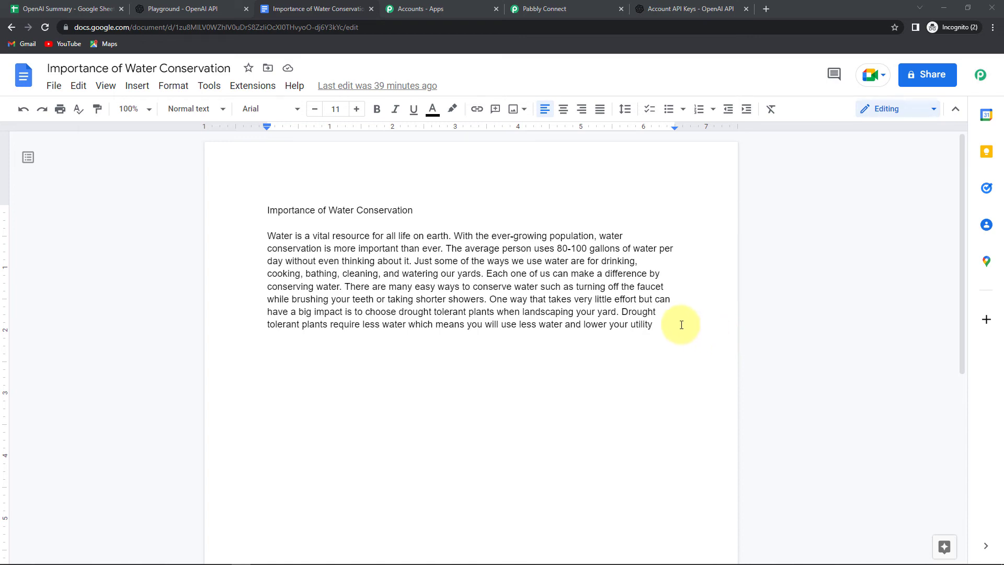
Step: Switch to the OpenAI Summary sheet, close the Initial Setup dialog, and add the Success and hard work title and content in row 3
click(45, 9)
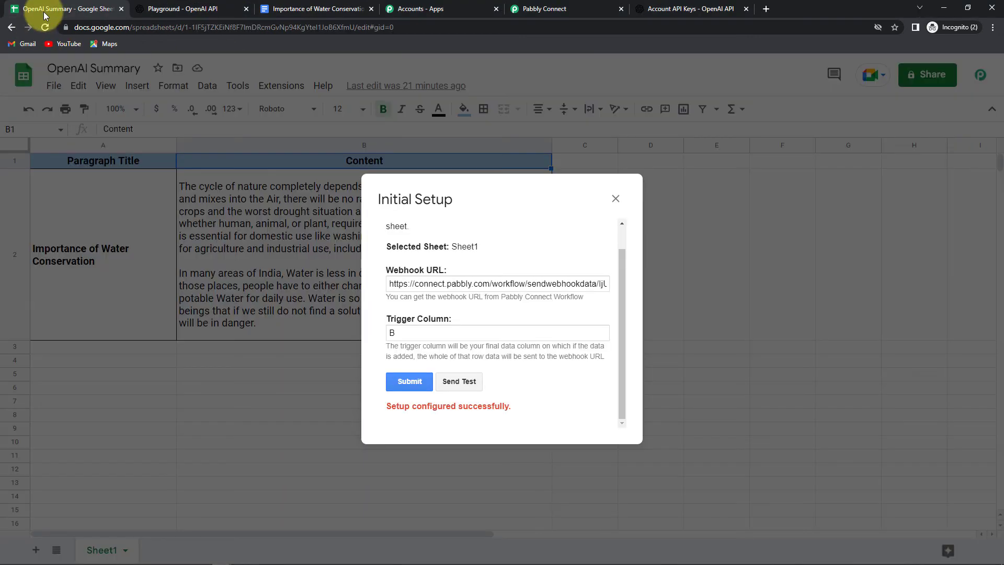
click(615, 199)
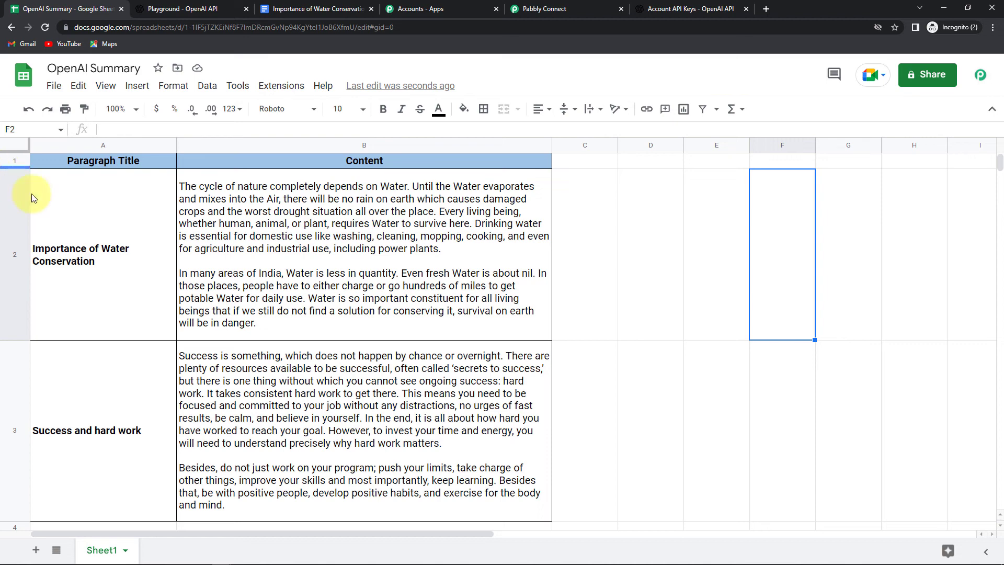
click(90, 361)
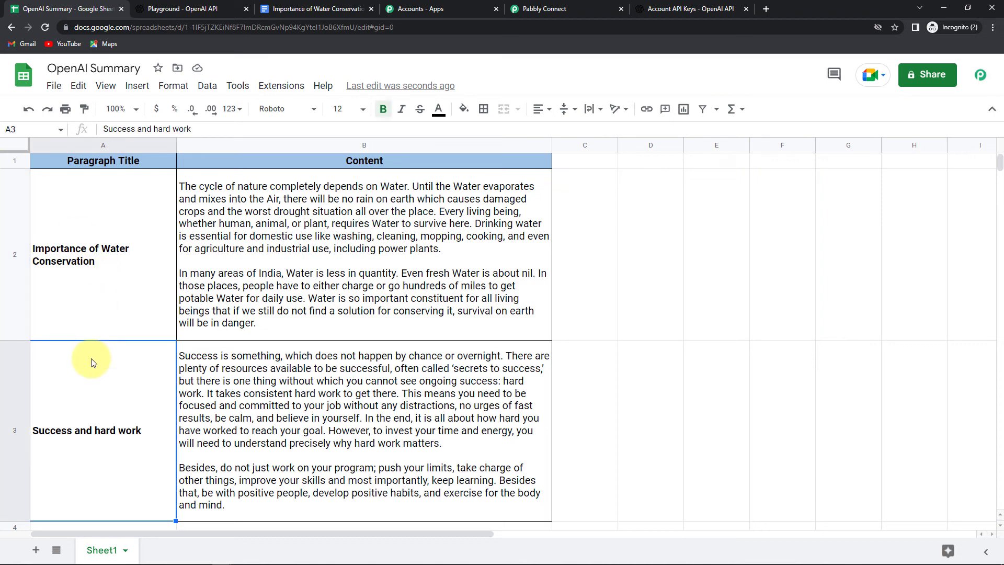
click(321, 384)
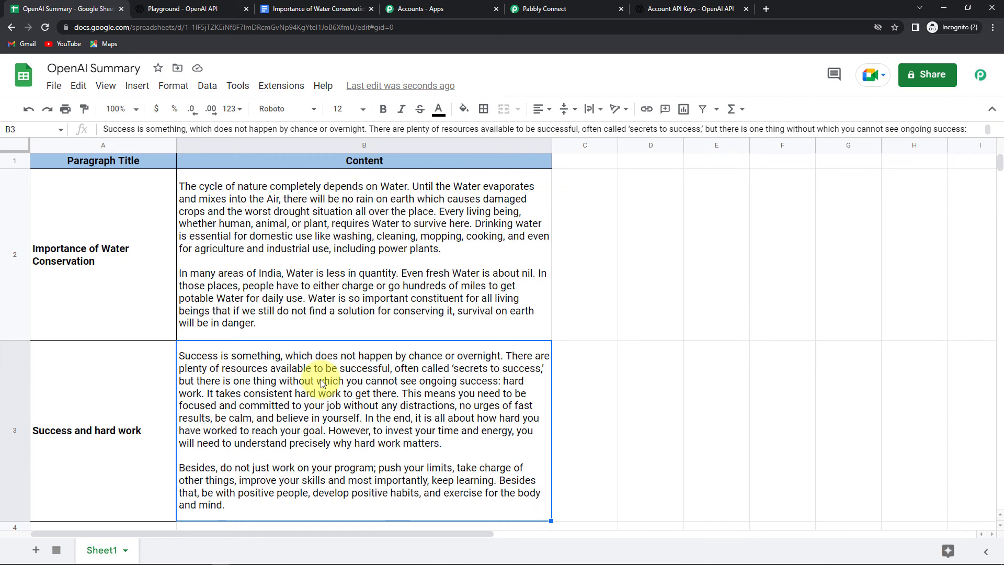
key(Down)
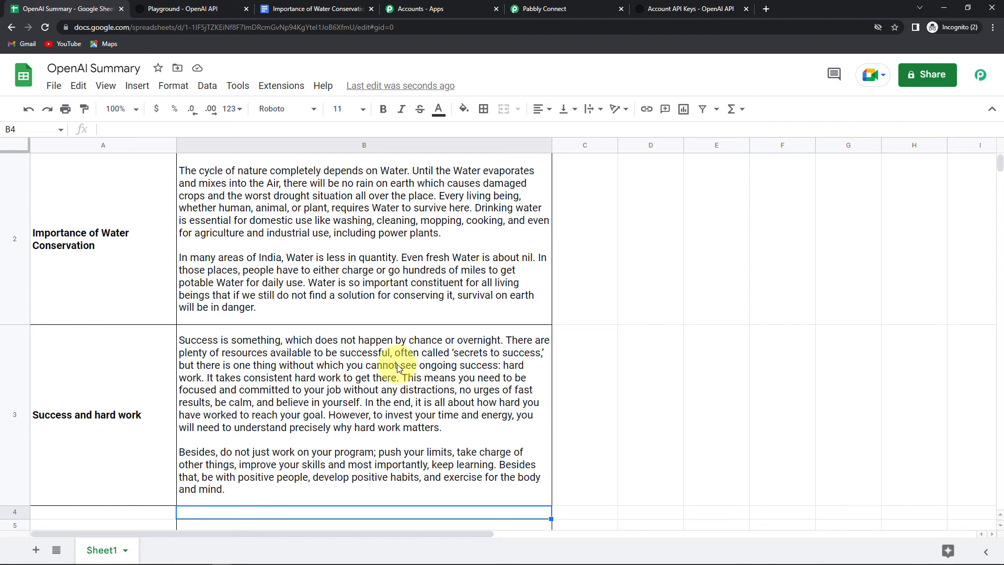
Step: Switch to Google Docs and open the newest Success and hard work document to check its summary
click(313, 8)
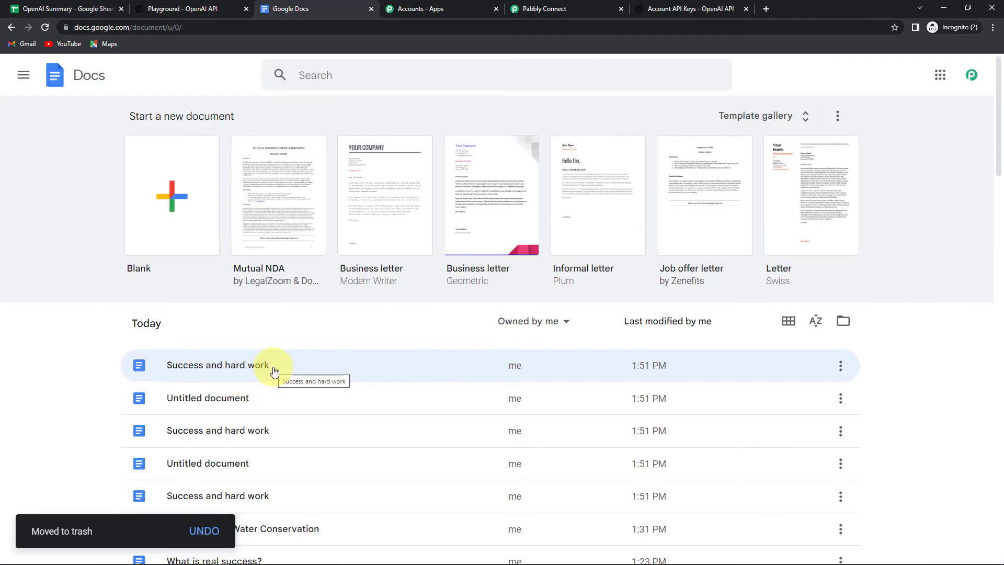
click(243, 364)
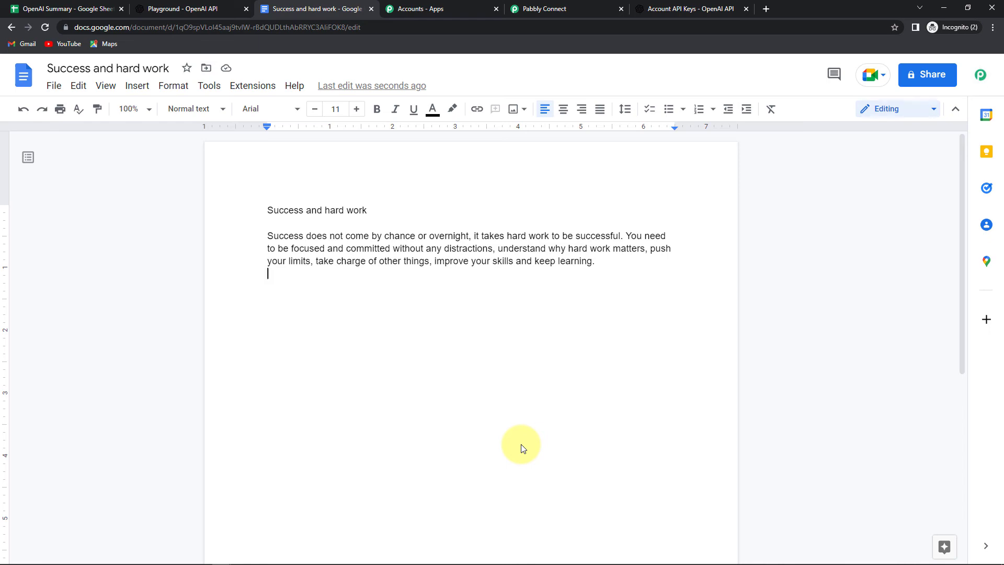
Step: Switch back to Pabbly Connect and review the workflow, collapsing the OpenAI, Create a Blank Document and Append a Paragraph to a Document actions
click(556, 10)
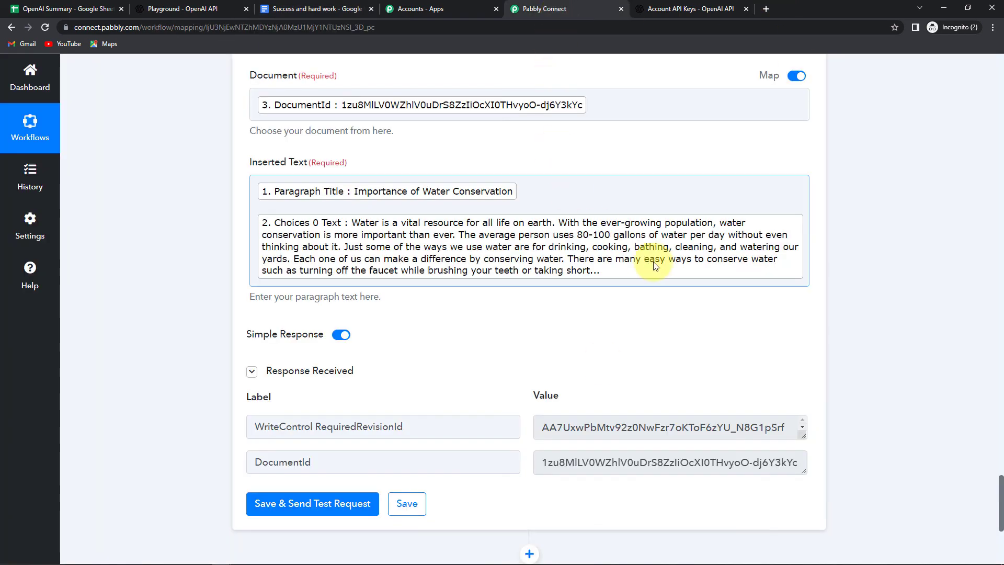
scroll(984, 149, up, 20)
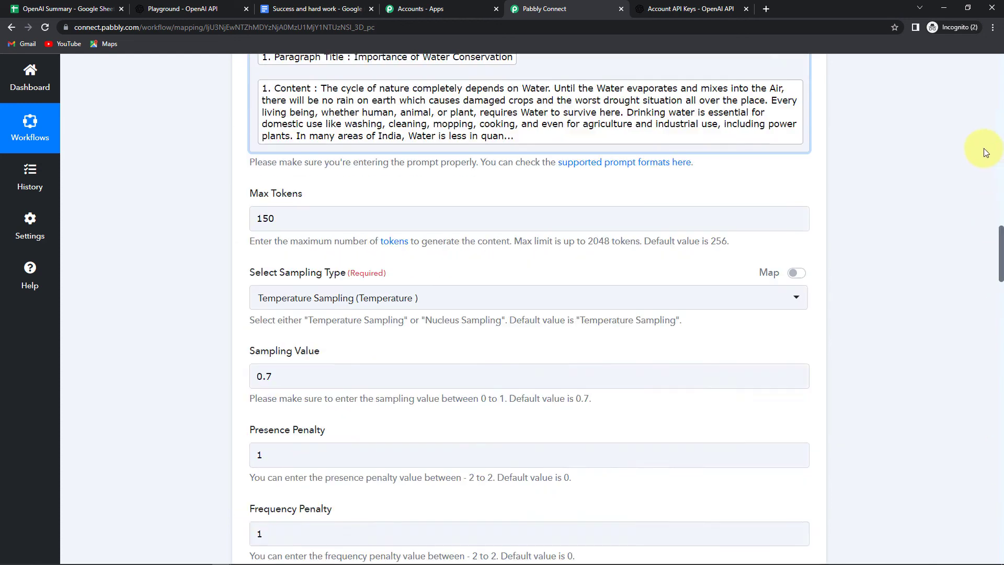
scroll(984, 148, up, 15)
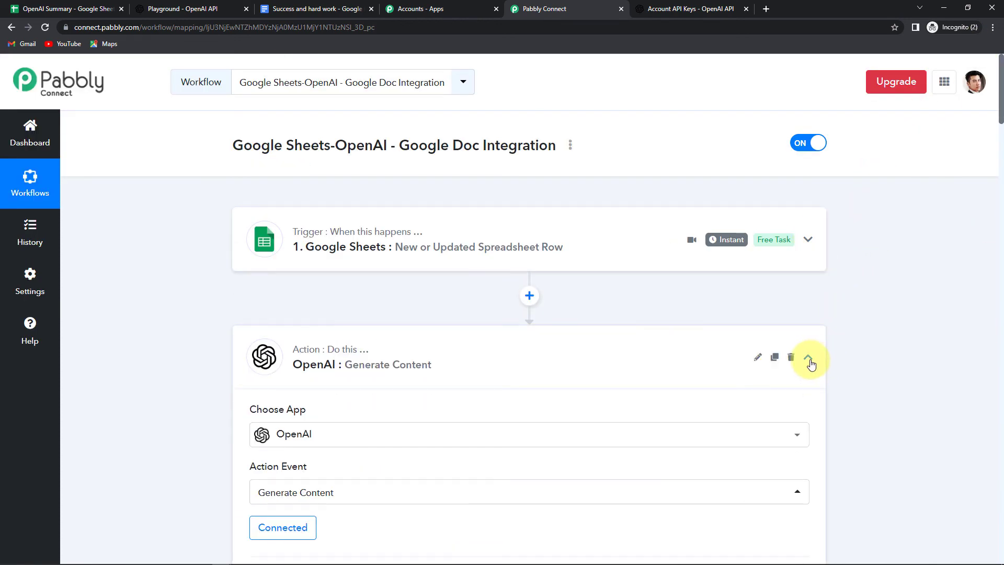
click(809, 359)
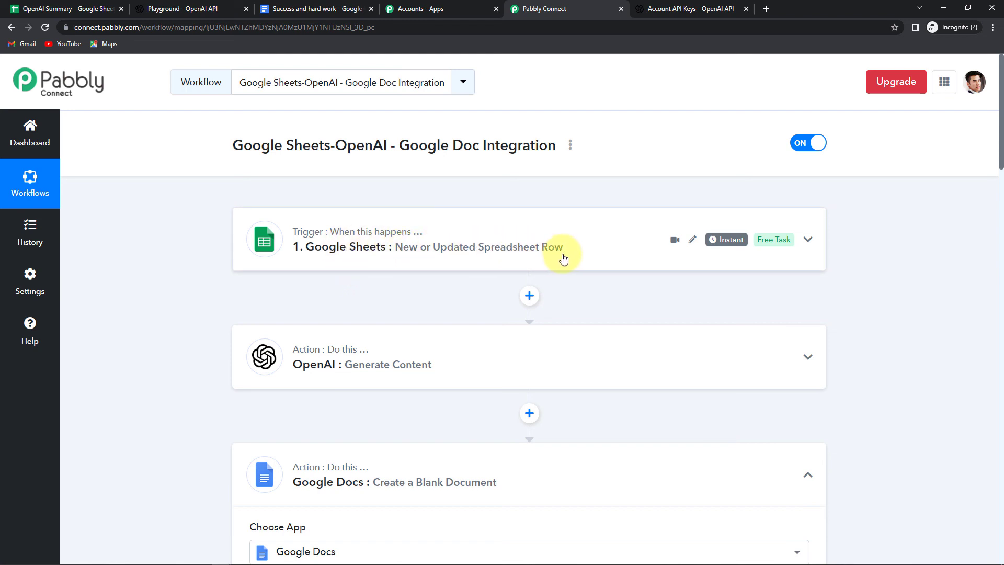
scroll(563, 257, down, 2)
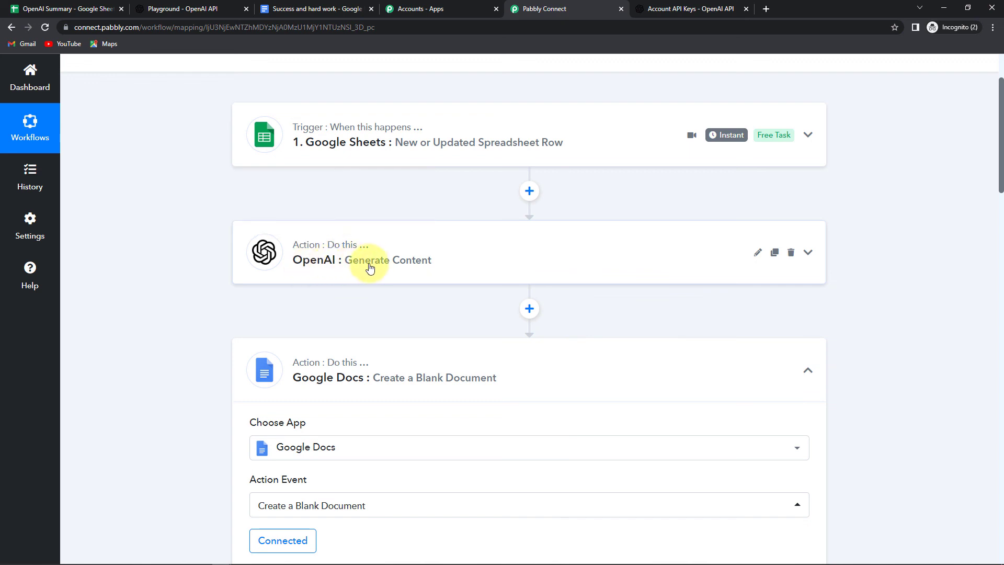
scroll(420, 272, down, 2)
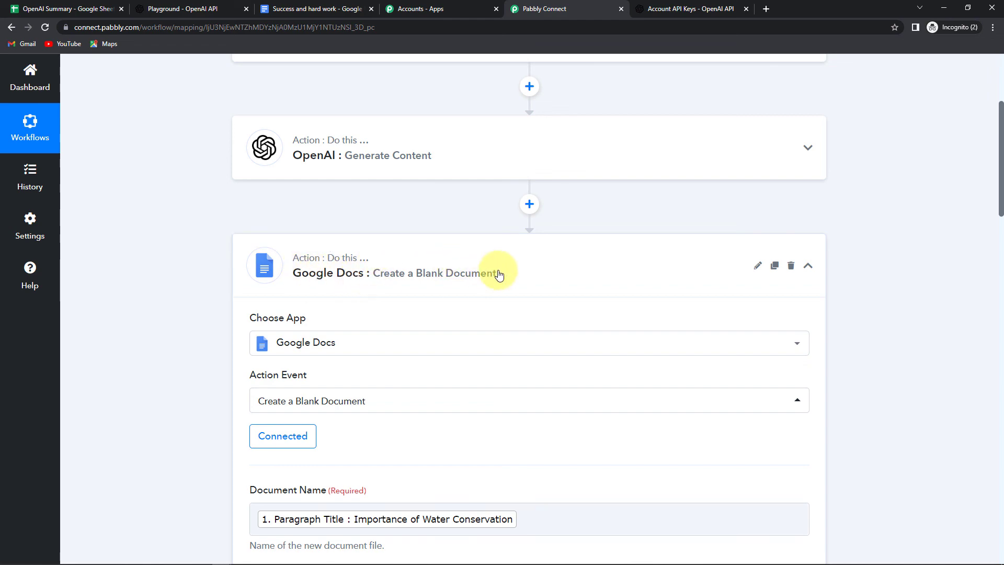
scroll(499, 274, down, 5)
scroll(726, 258, up, 3)
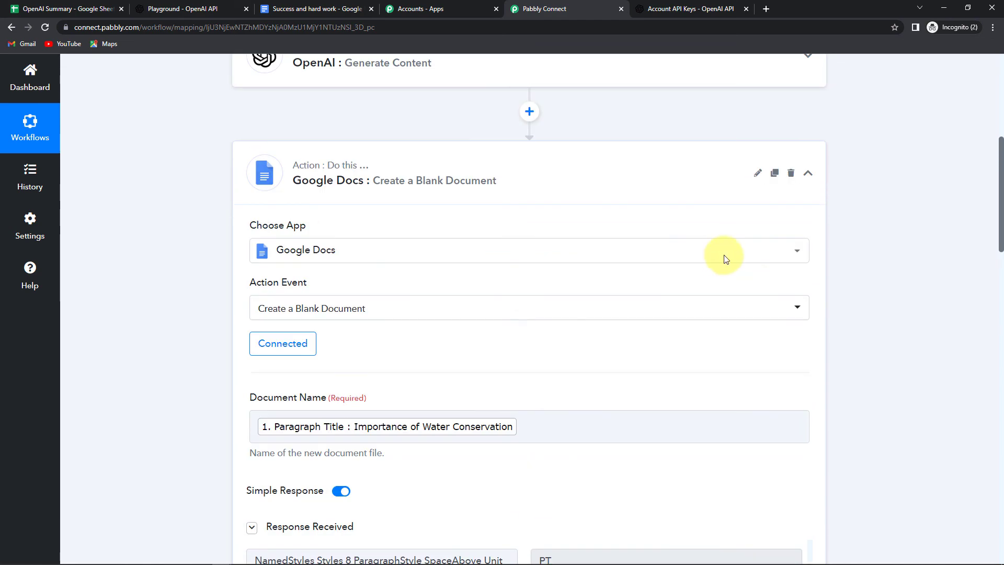
click(803, 220)
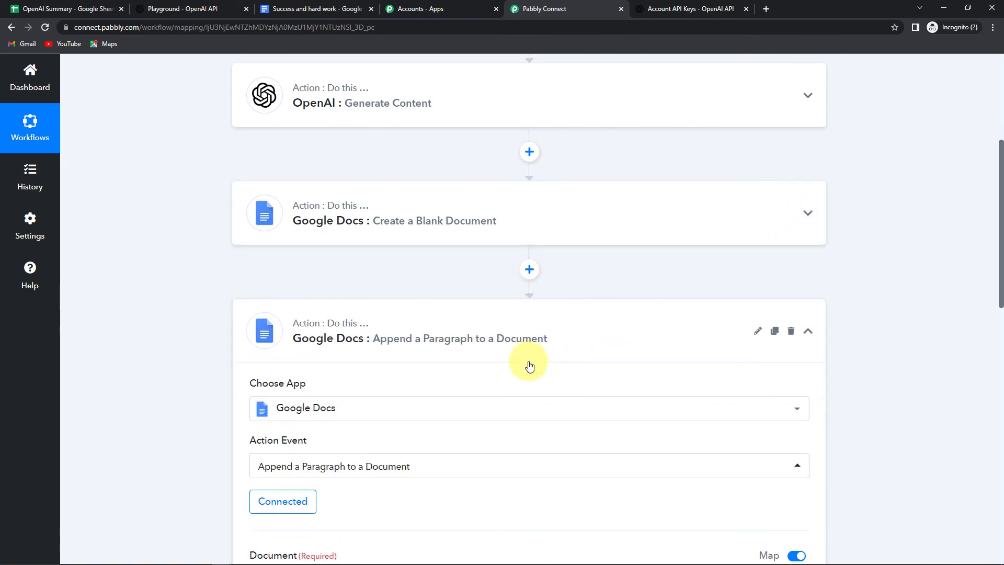
scroll(529, 366, down, 2)
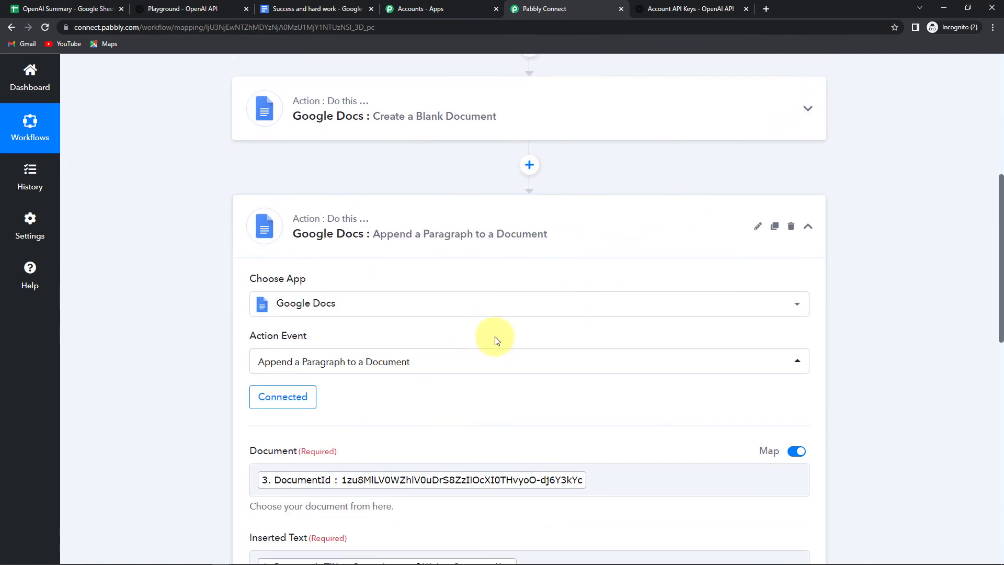
click(809, 226)
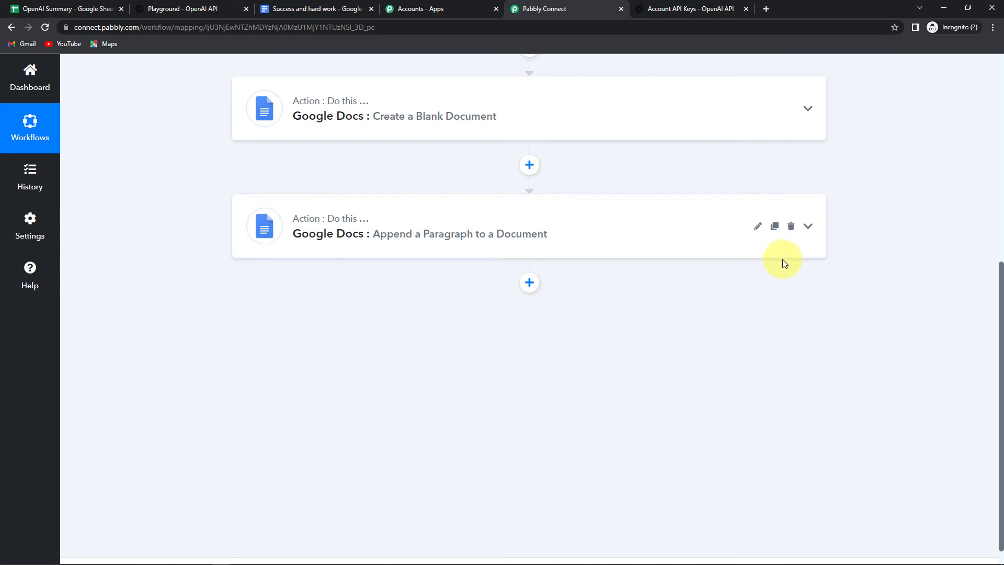